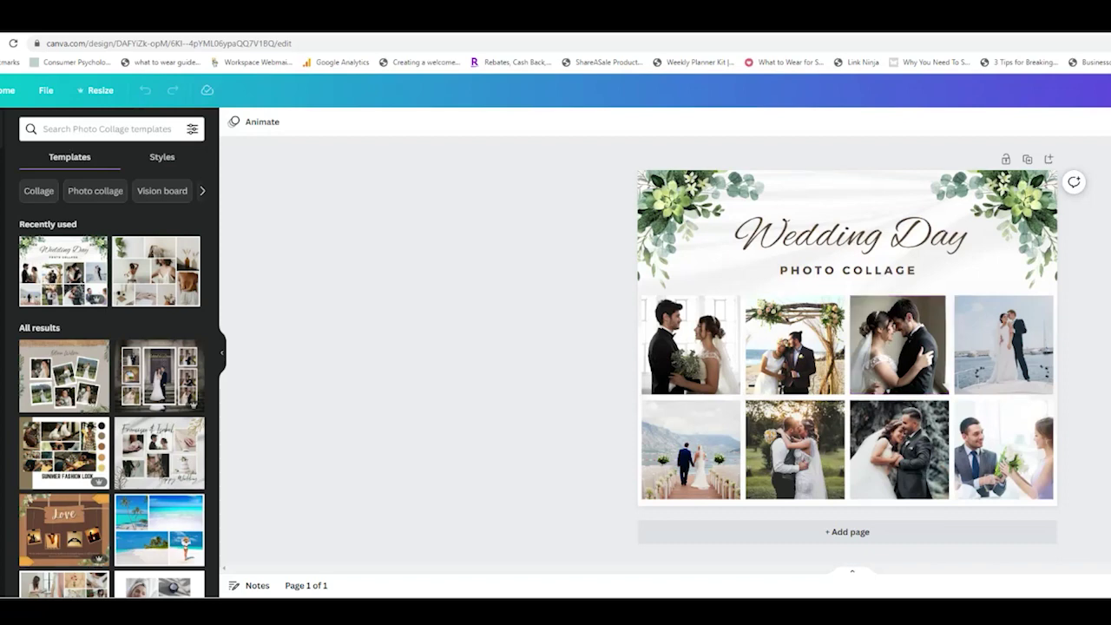
Detach the wedding photos from the first and second frames of the top row and remove them
right_click(700, 349)
click(712, 266)
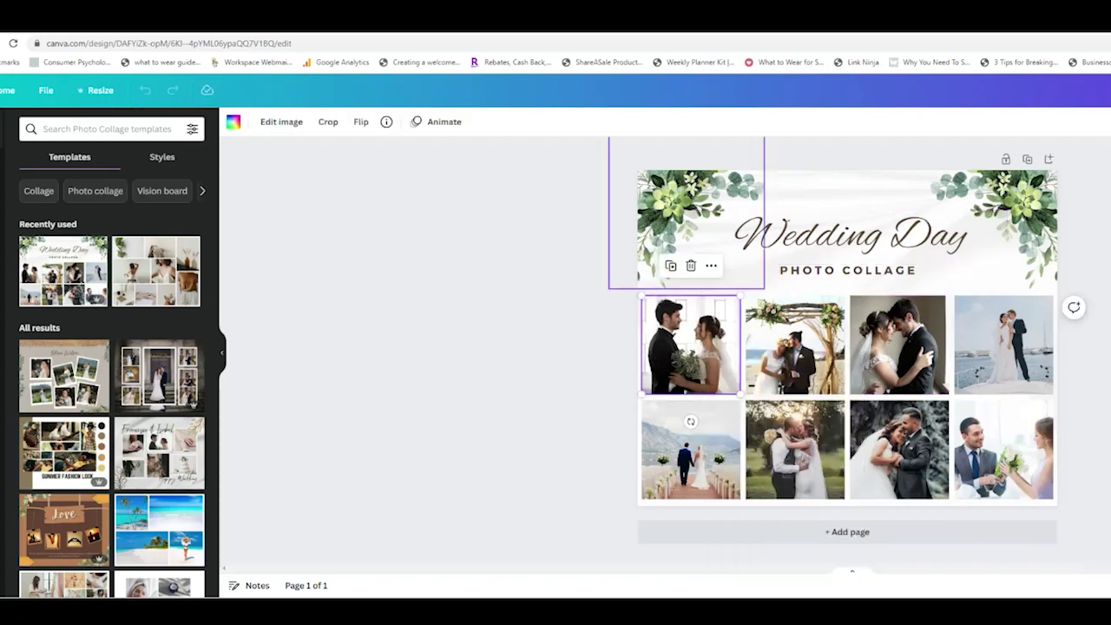
click(711, 265)
click(772, 483)
key(Delete)
click(794, 344)
click(813, 265)
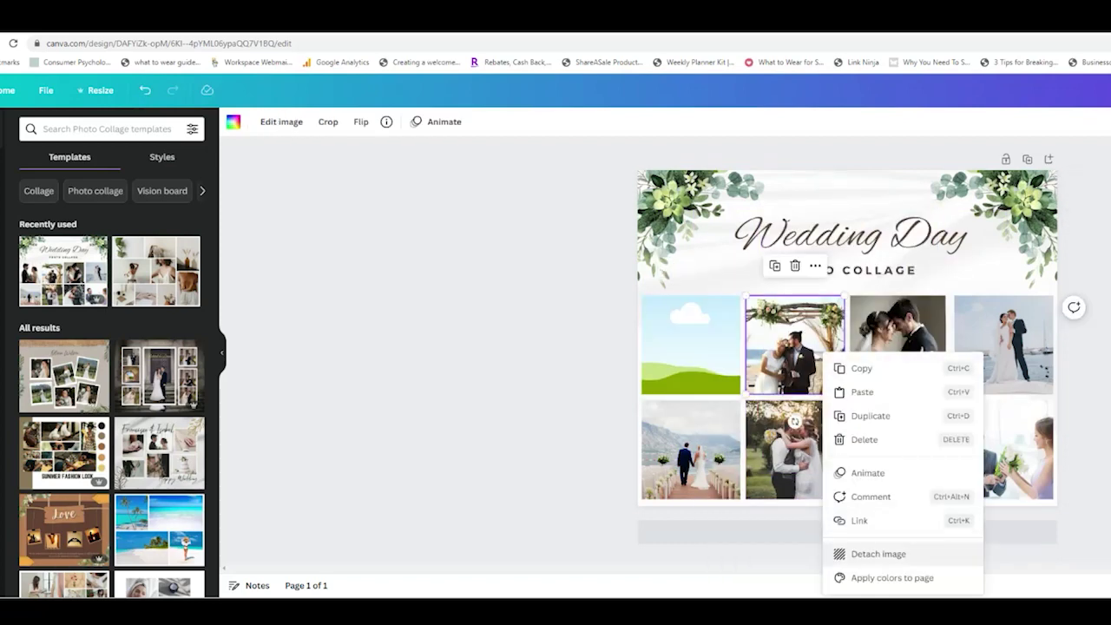
click(876, 552)
Clear the third and fourth frames of the top row by detaching their photos
click(898, 344)
click(918, 265)
click(979, 552)
click(1004, 339)
click(1019, 265)
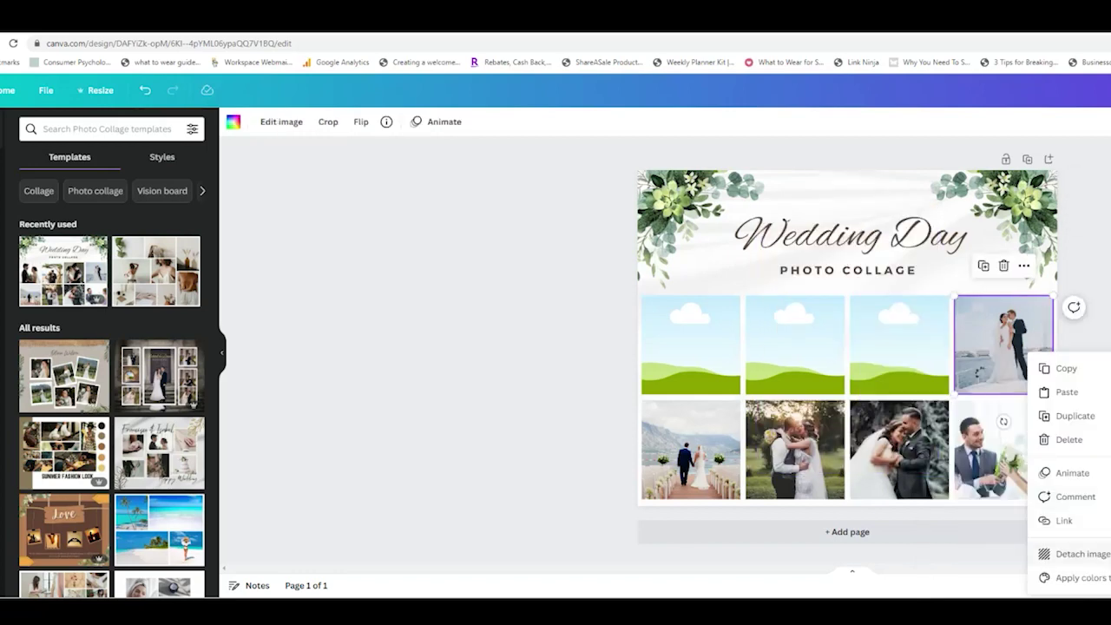
click(1076, 553)
Detach and delete the photos in the fourth and third frames of the bottom row
click(995, 449)
click(1024, 370)
click(1083, 553)
key(Delete)
click(898, 448)
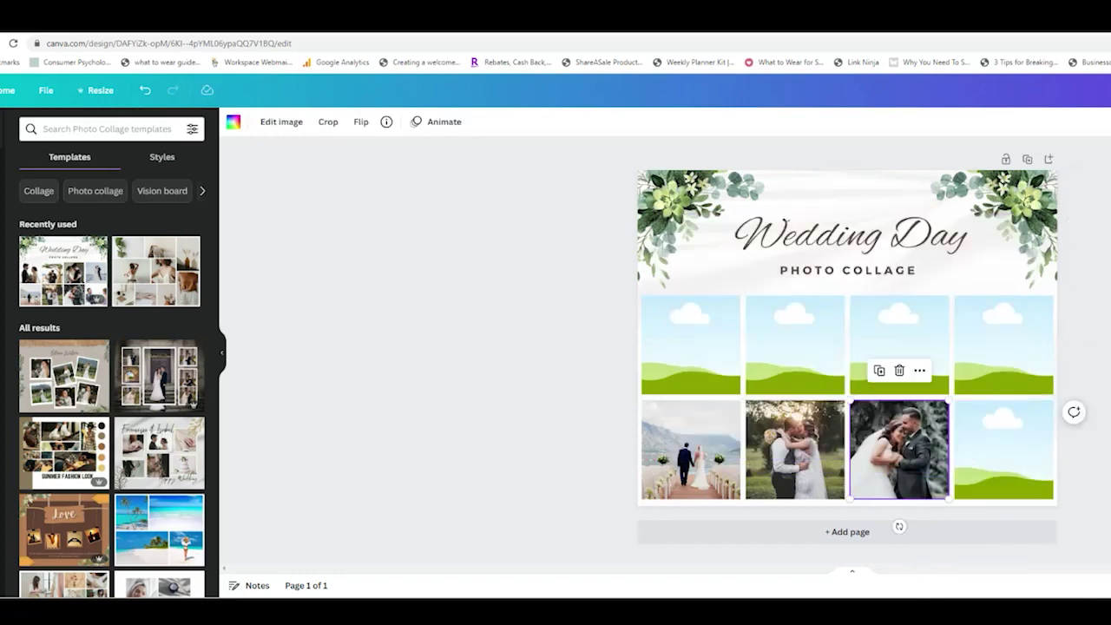
click(920, 370)
click(978, 554)
key(Delete)
Detach and delete the photos in the second and first frames of the bottom row
click(794, 449)
click(814, 369)
click(876, 552)
key(Delete)
click(690, 448)
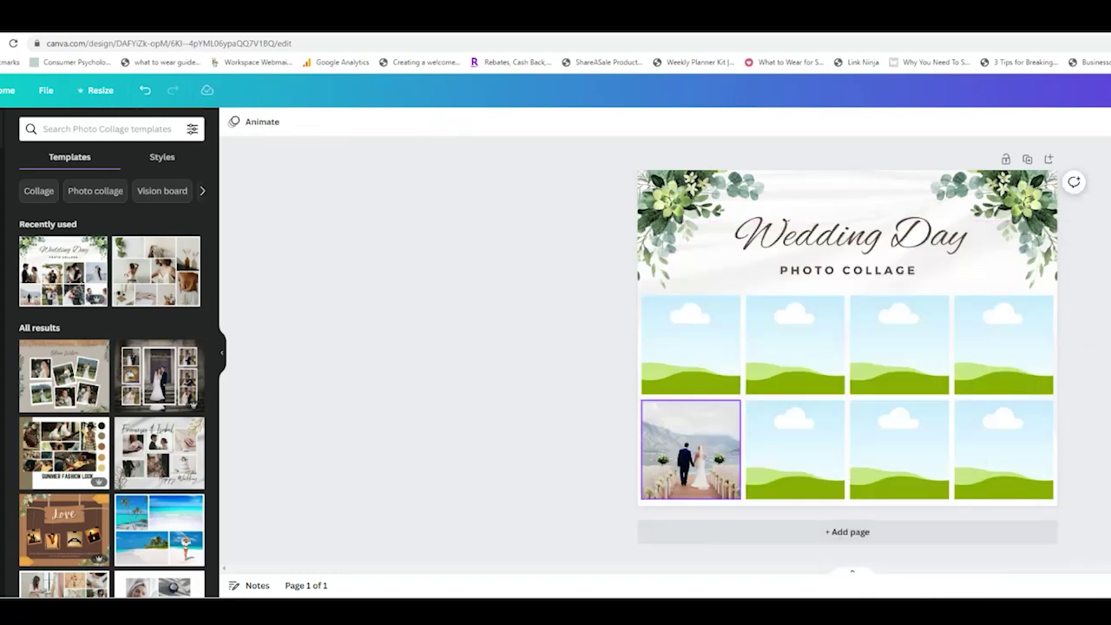
click(711, 369)
click(751, 553)
key(Delete)
Delete the Wedding Day title, the Photo Collage subtitle, the floral decorations and the page background
drag(754, 161, 1006, 267)
key(Delete)
click(998, 260)
key(Delete)
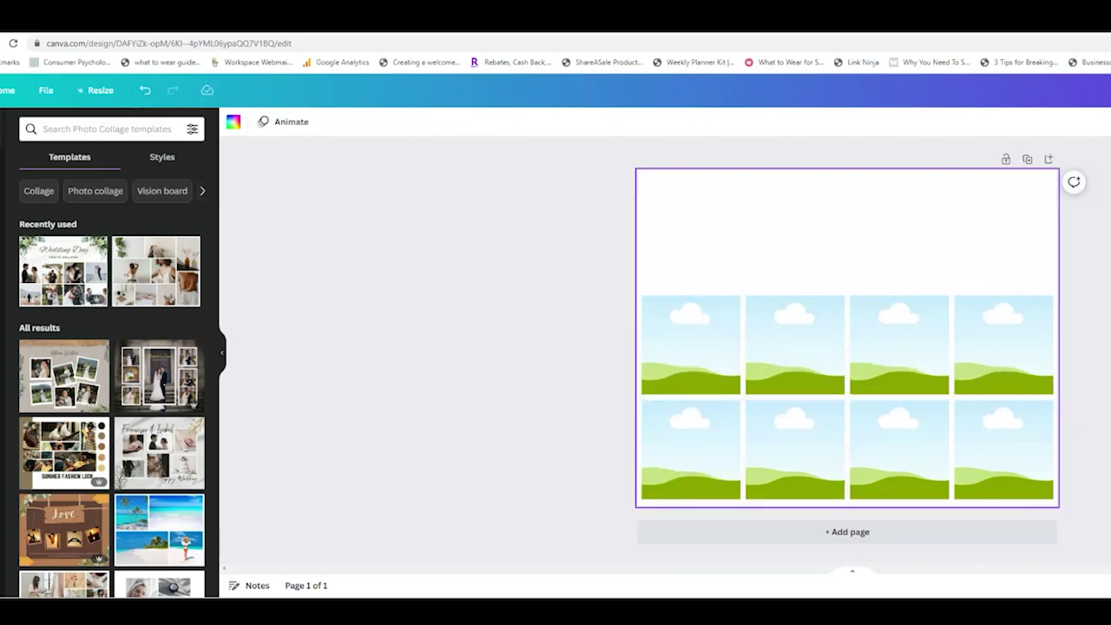
Select all eight frames and start a custom resize of the design with width 6.85 and height 8.25
drag(701, 243, 964, 499)
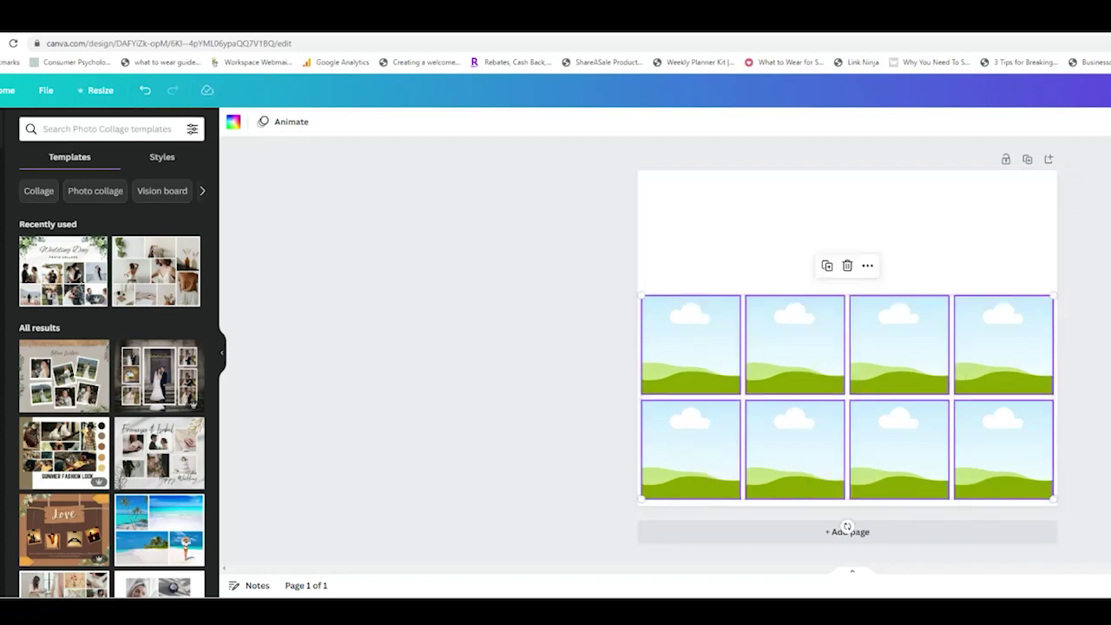
click(96, 91)
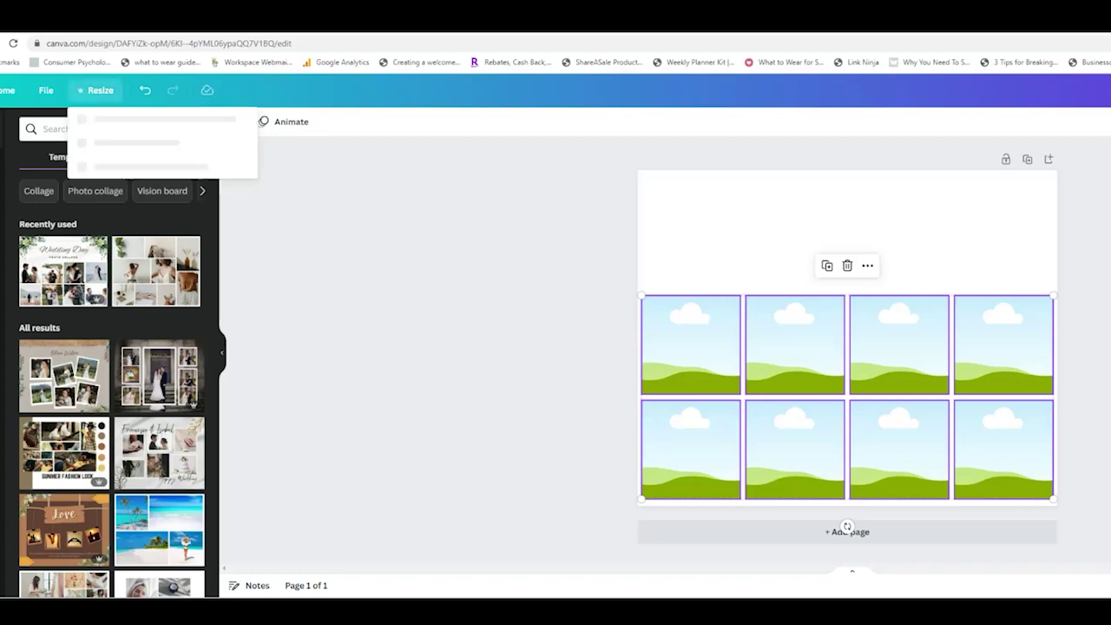
click(84, 190)
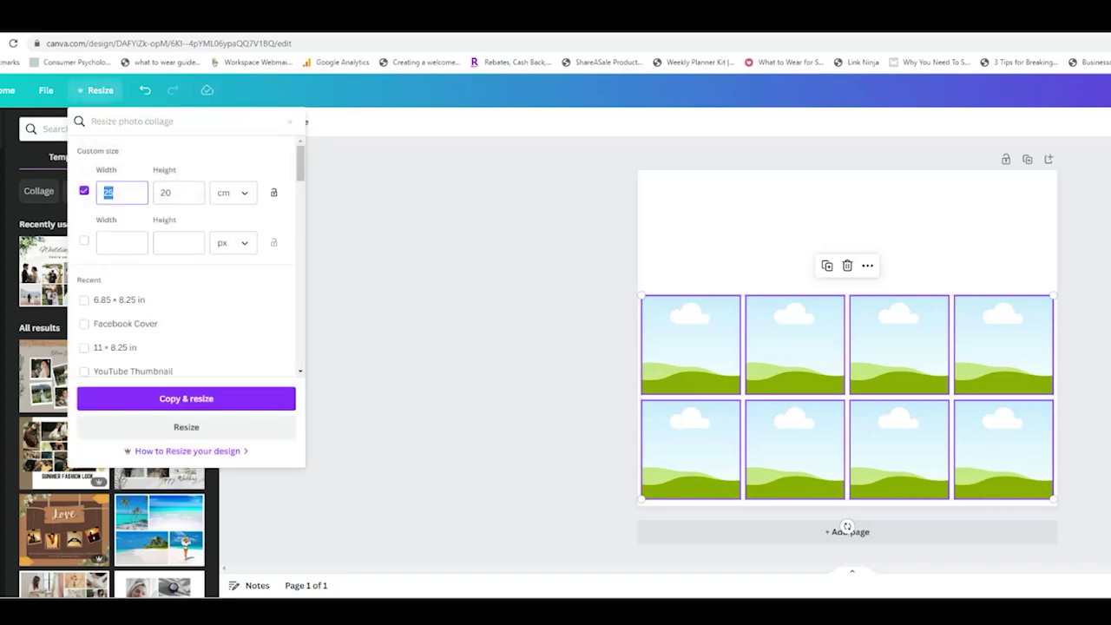
text(6.85)
key(Tab)
text(8.25)
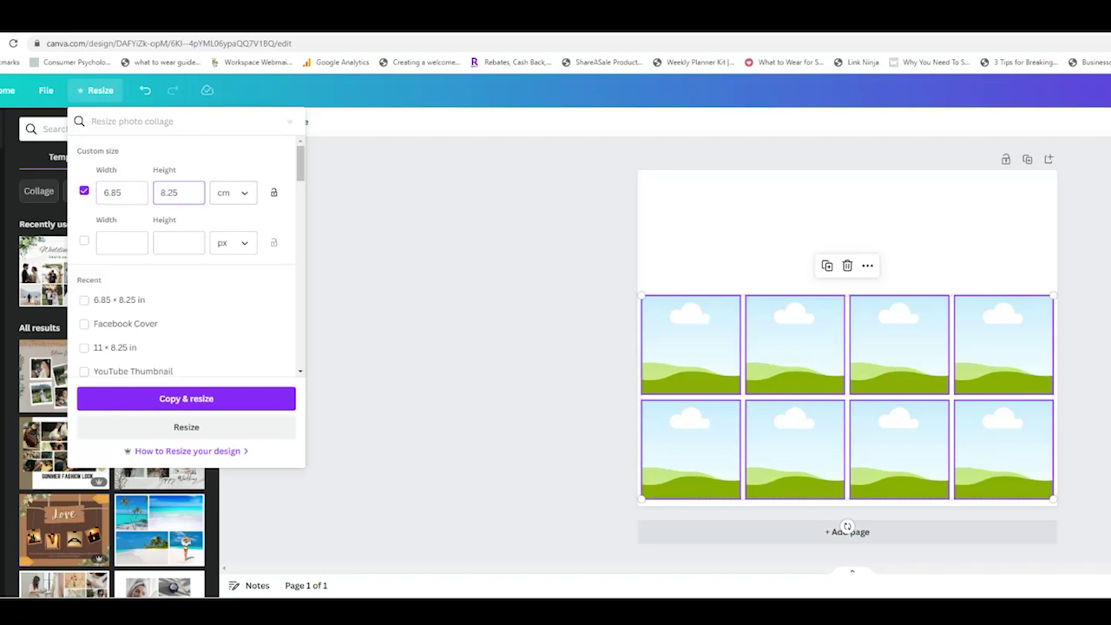
Change the custom size unit to inches, re-enter 6.85 × 8.25 in, and create a resized copy of the design
click(232, 193)
click(232, 250)
double_click(115, 192)
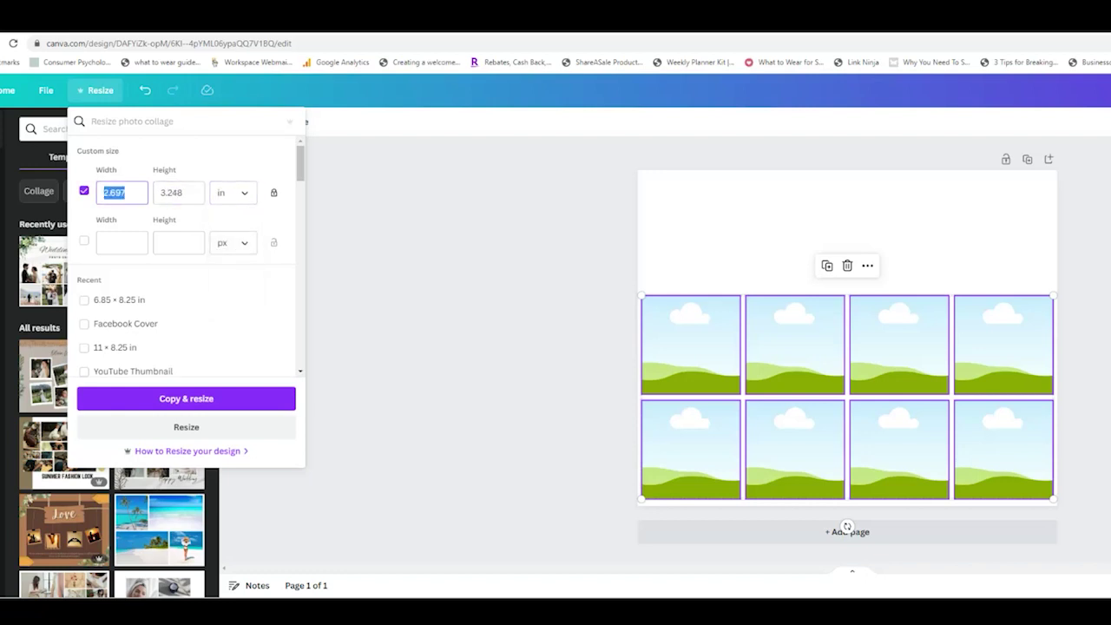
text(6.85)
key(Tab)
text(8.25)
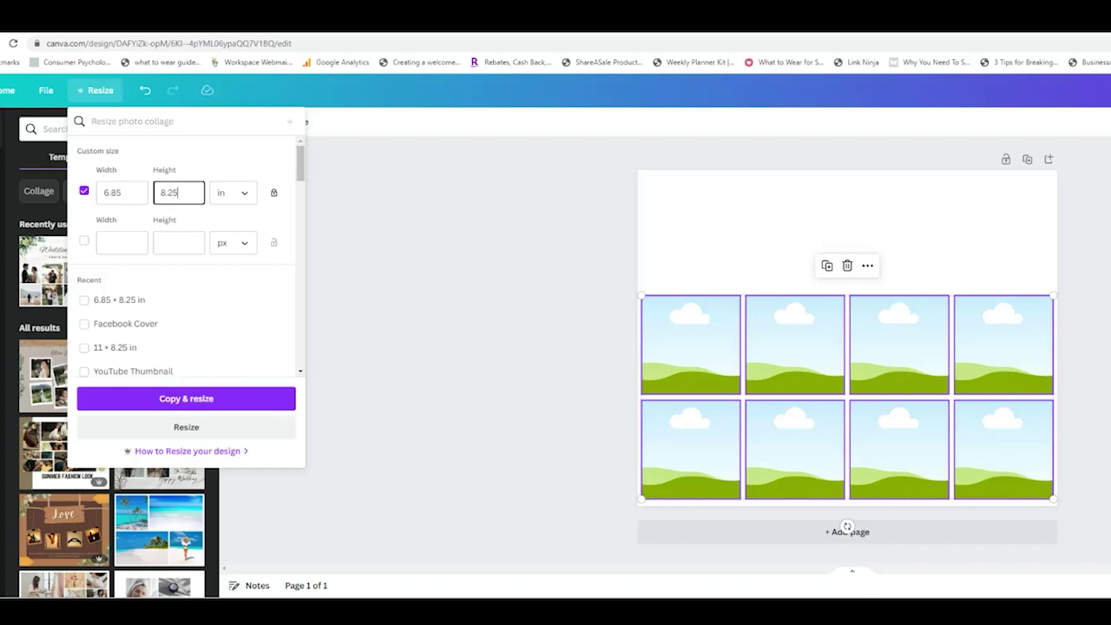
key(Escape)
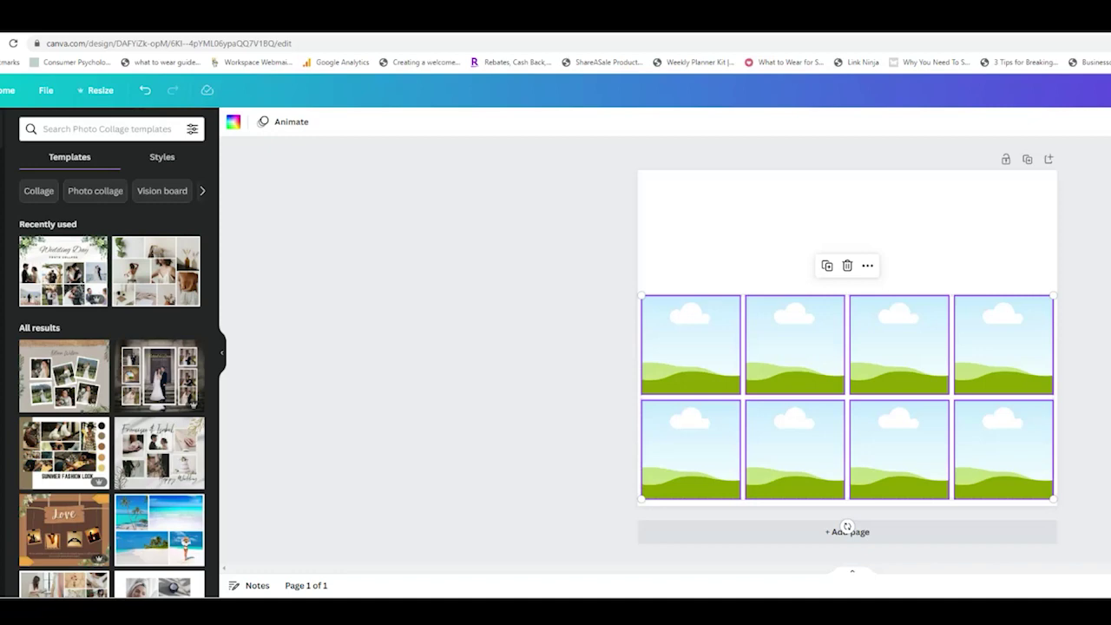
click(96, 90)
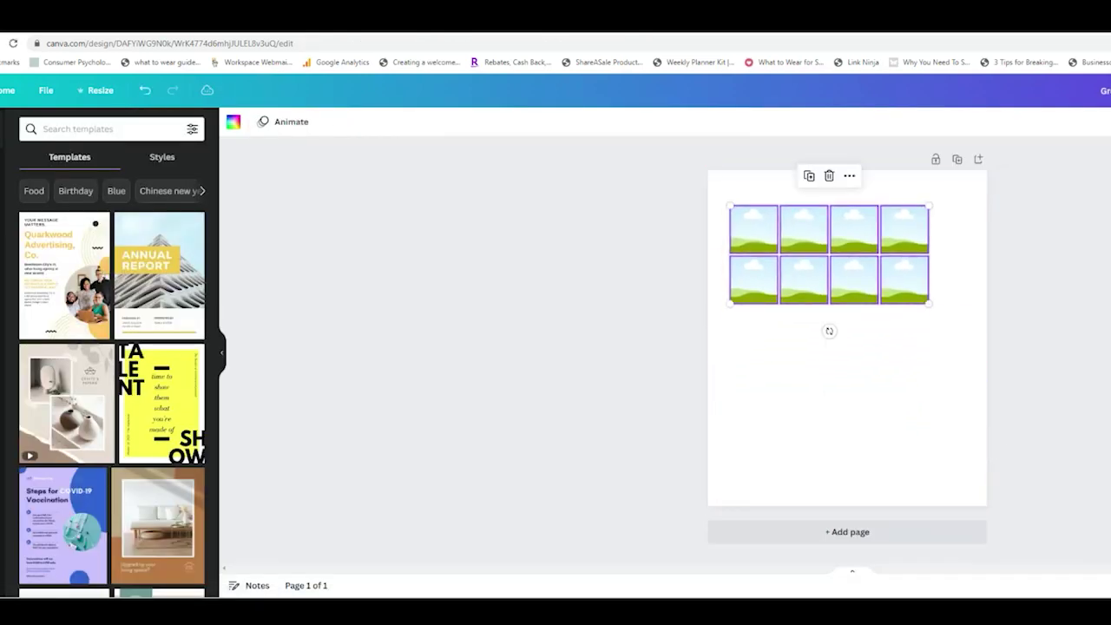
Duplicate the last column of frames as a fifth column and shrink the two-row grid to fit the page width
click(877, 391)
drag(880, 186, 925, 305)
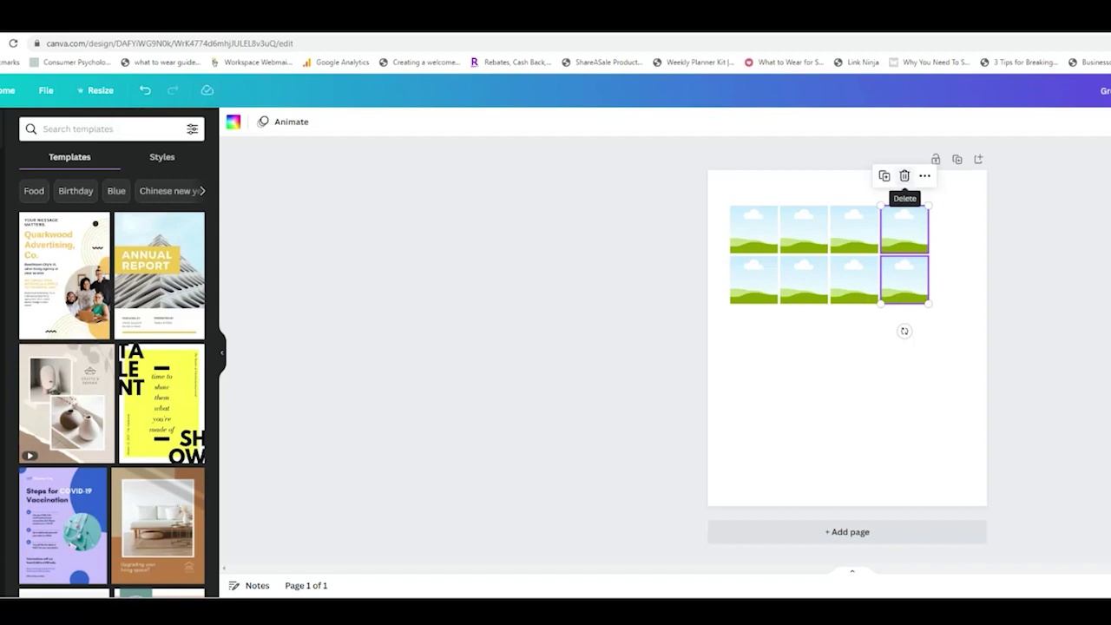
drag(908, 239, 953, 230)
drag(714, 237, 958, 293)
drag(954, 286, 950, 296)
drag(930, 279, 751, 271)
click(848, 223)
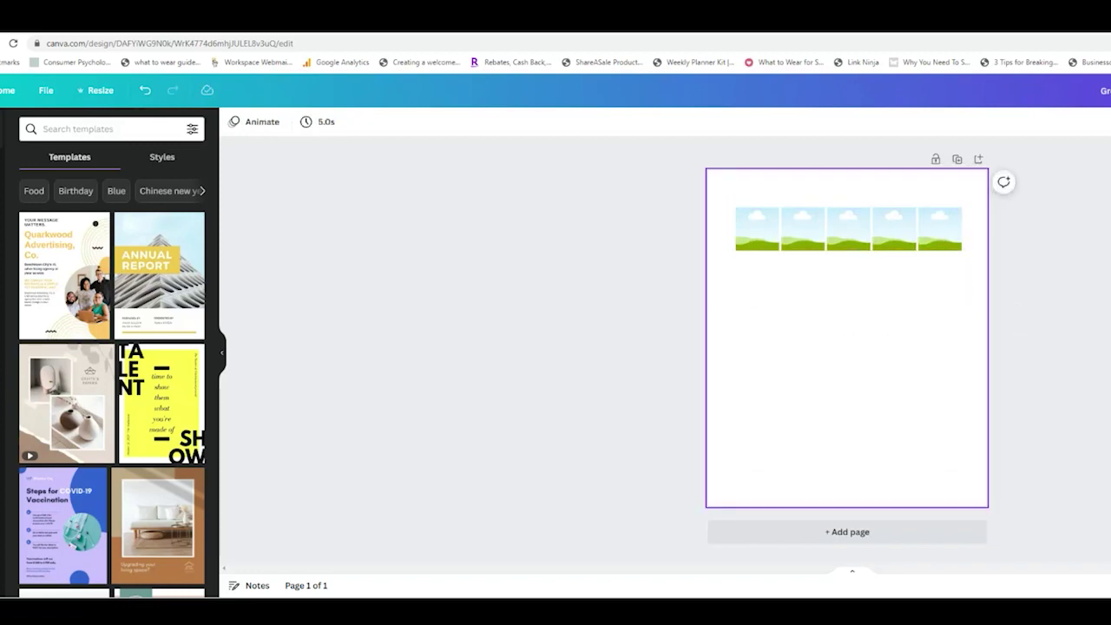
key(ctrl+z)
Duplicate the second row of frames twice, placing the copies directly below as the third and fourth rows
right_click(854, 279)
drag(972, 267, 753, 284)
right_click(758, 287)
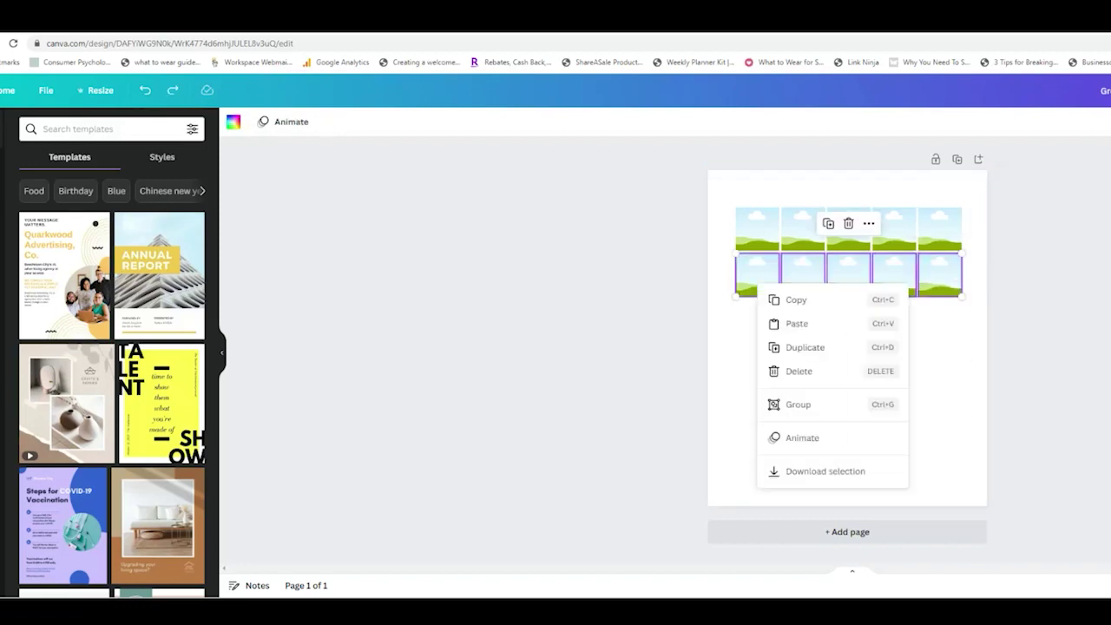
click(806, 346)
drag(855, 282, 849, 321)
right_click(772, 328)
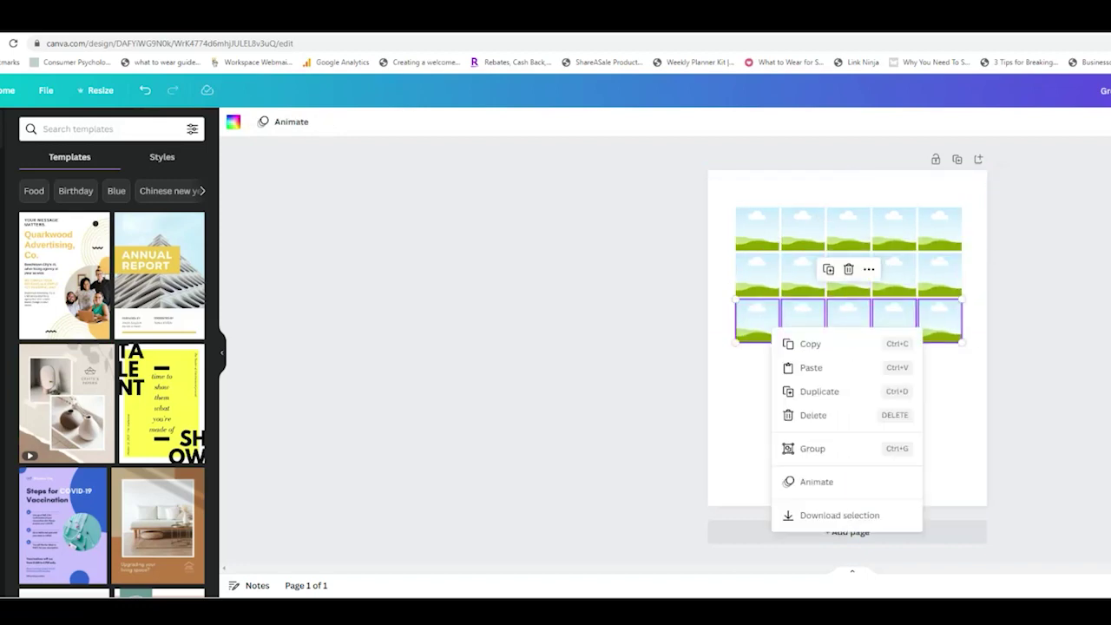
click(819, 391)
click(973, 291)
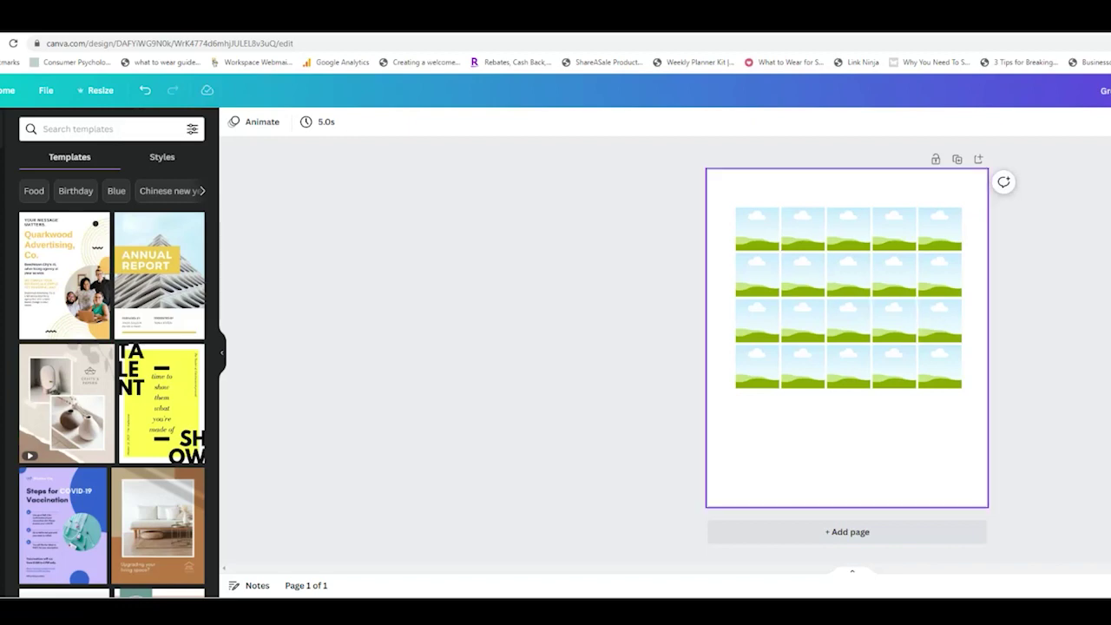
click(756, 229)
right_click(749, 231)
click(788, 245)
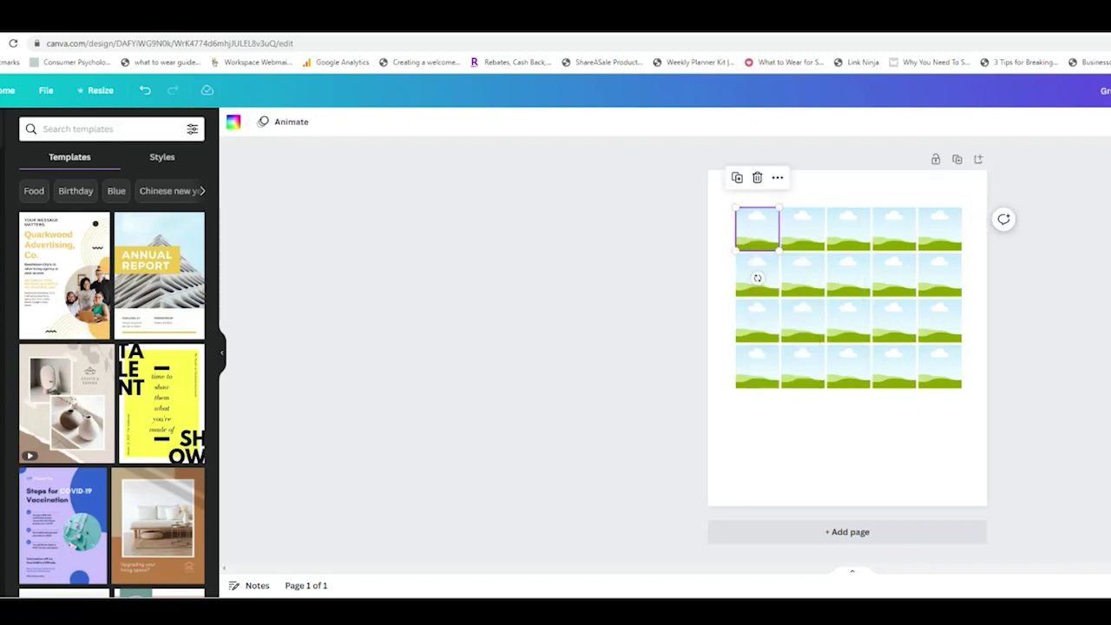
right_click(760, 232)
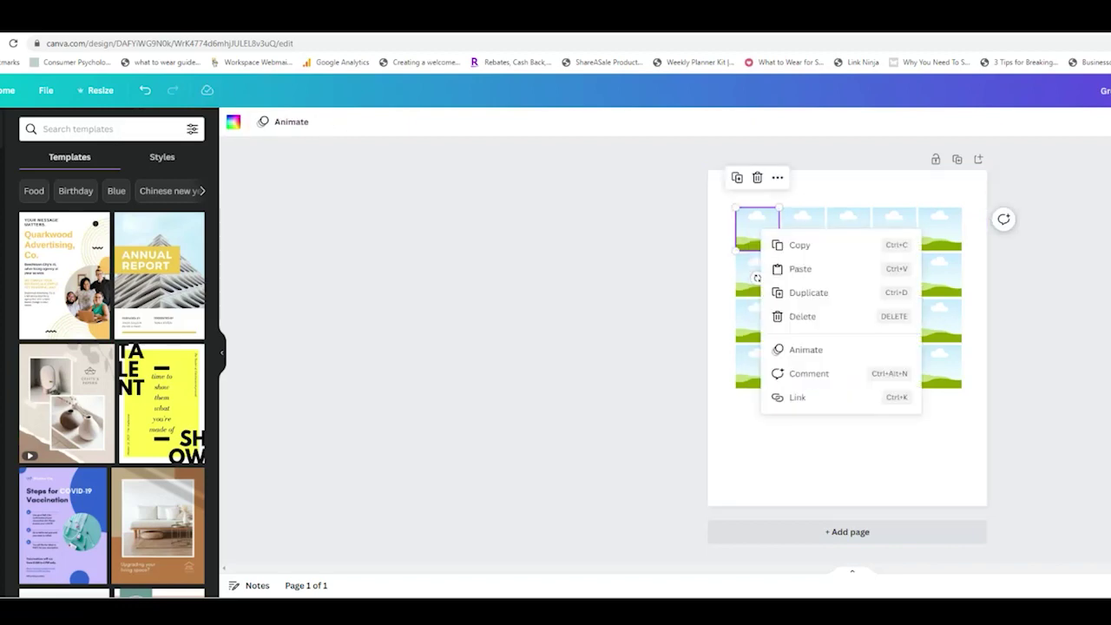
click(800, 269)
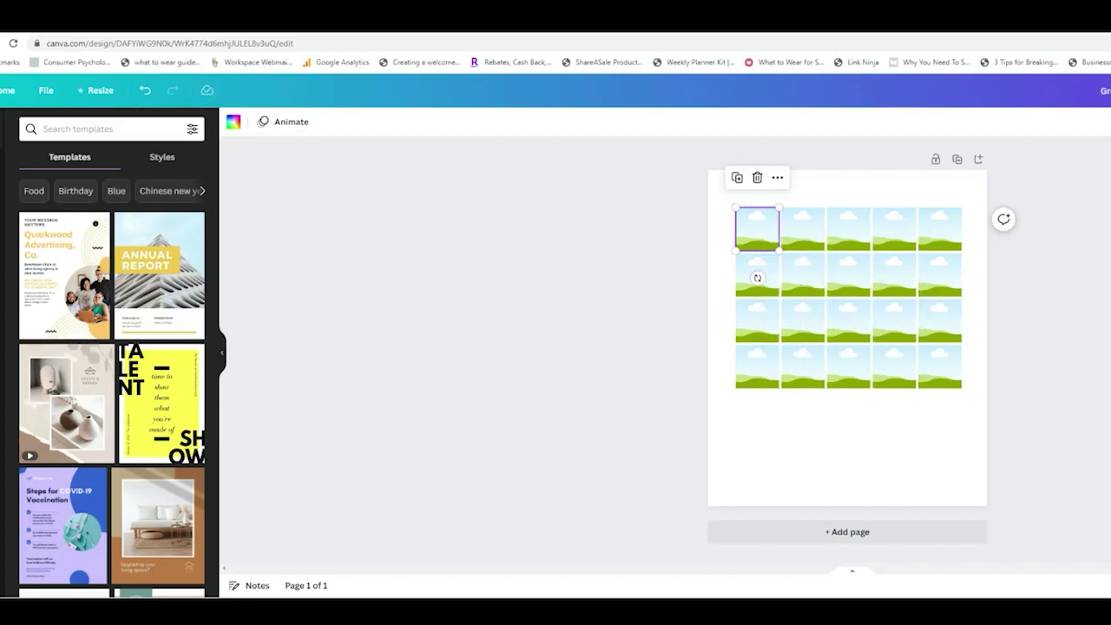
click(686, 191)
drag(737, 183, 969, 242)
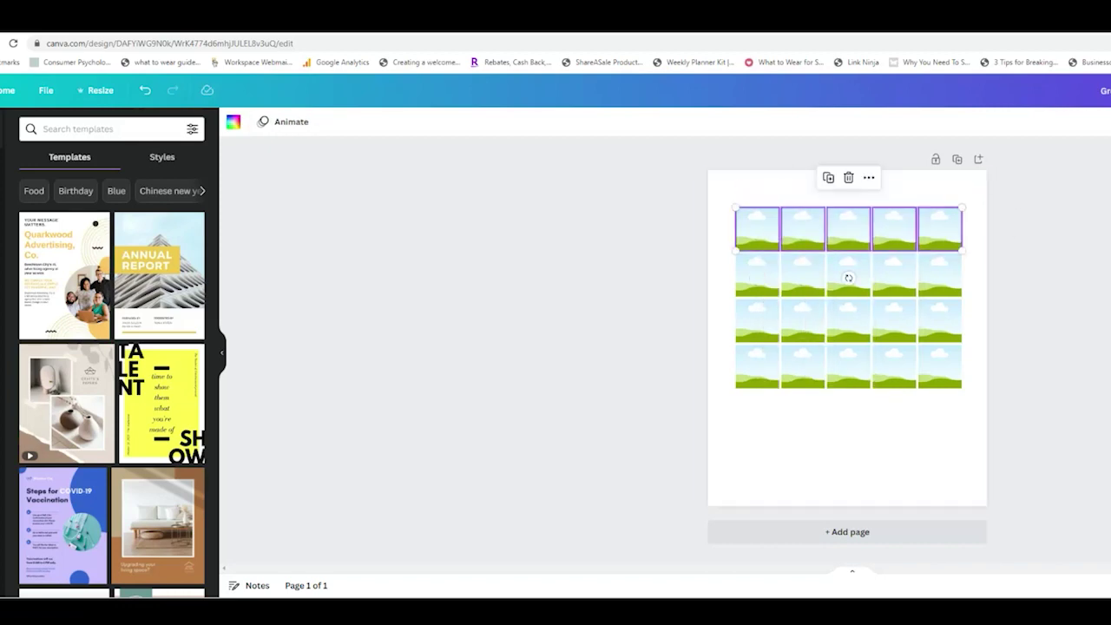
click(757, 229)
click(776, 177)
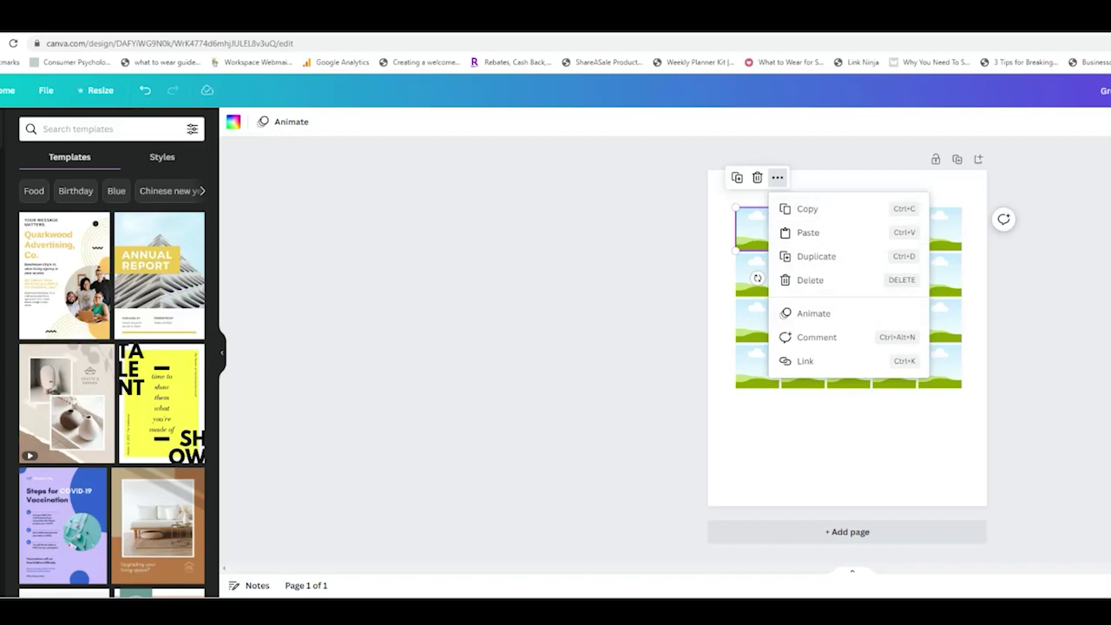
click(832, 158)
click(757, 229)
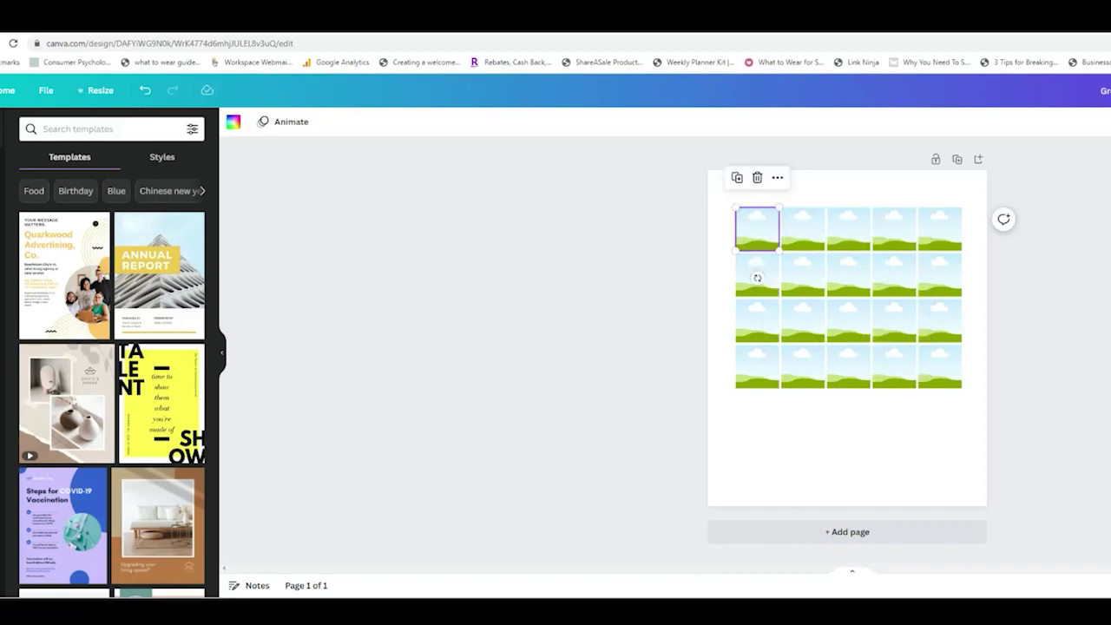
click(95, 90)
click(677, 199)
click(757, 229)
key(ctrl+a)
click(396, 229)
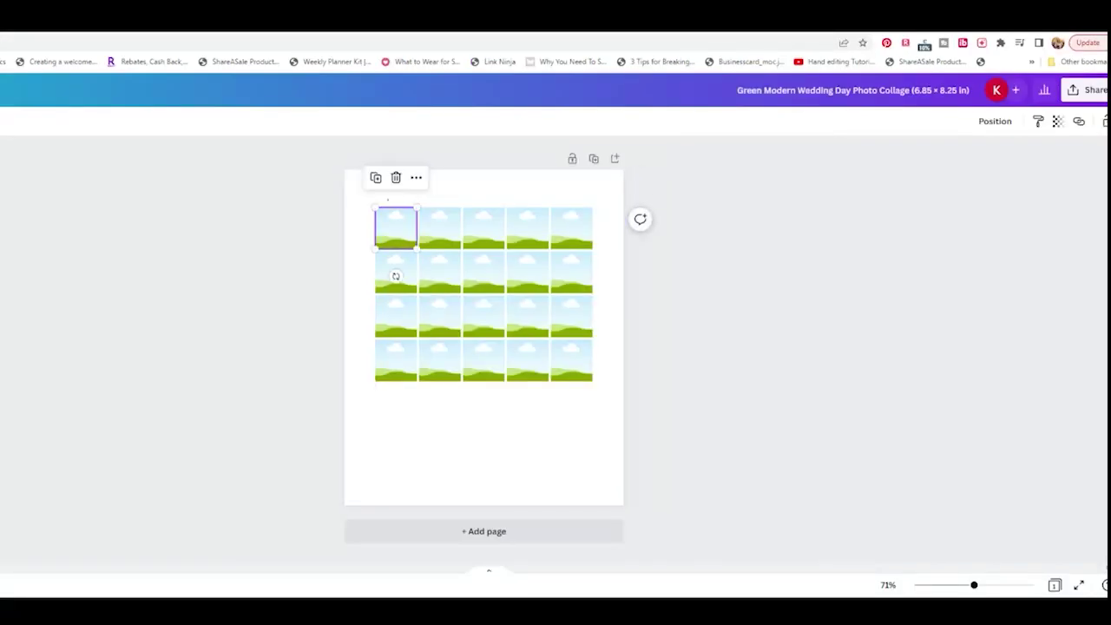
Nudge the first column of frames slightly left and the fifth and fourth columns slightly right
drag(388, 200, 396, 365)
drag(395, 273, 393, 272)
drag(569, 200, 572, 365)
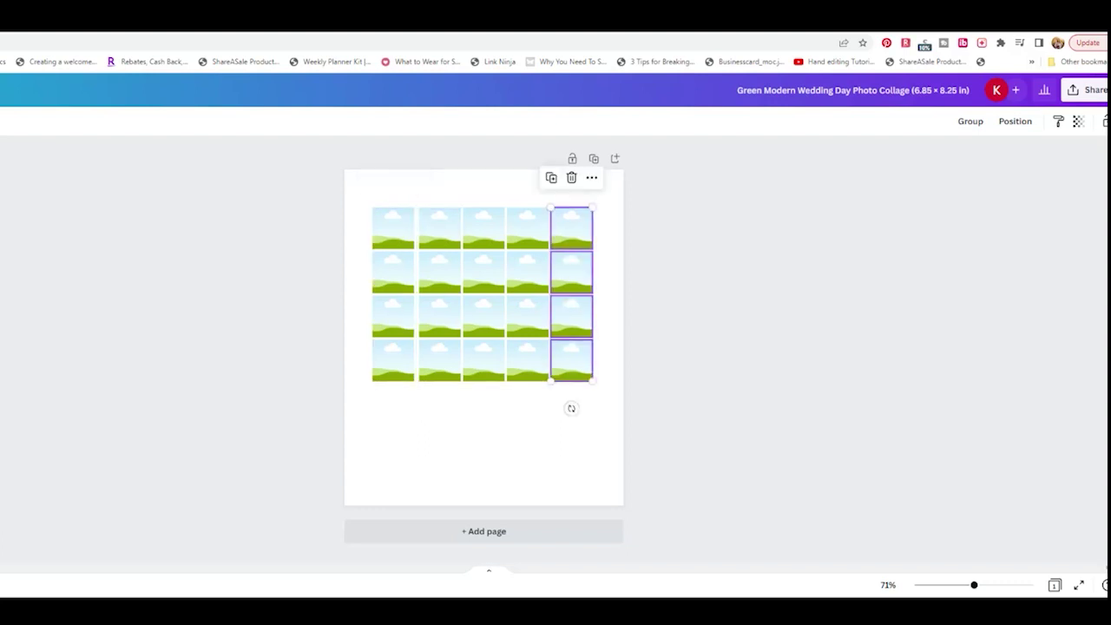
drag(571, 273, 573, 272)
drag(526, 197, 544, 373)
drag(528, 316, 529, 316)
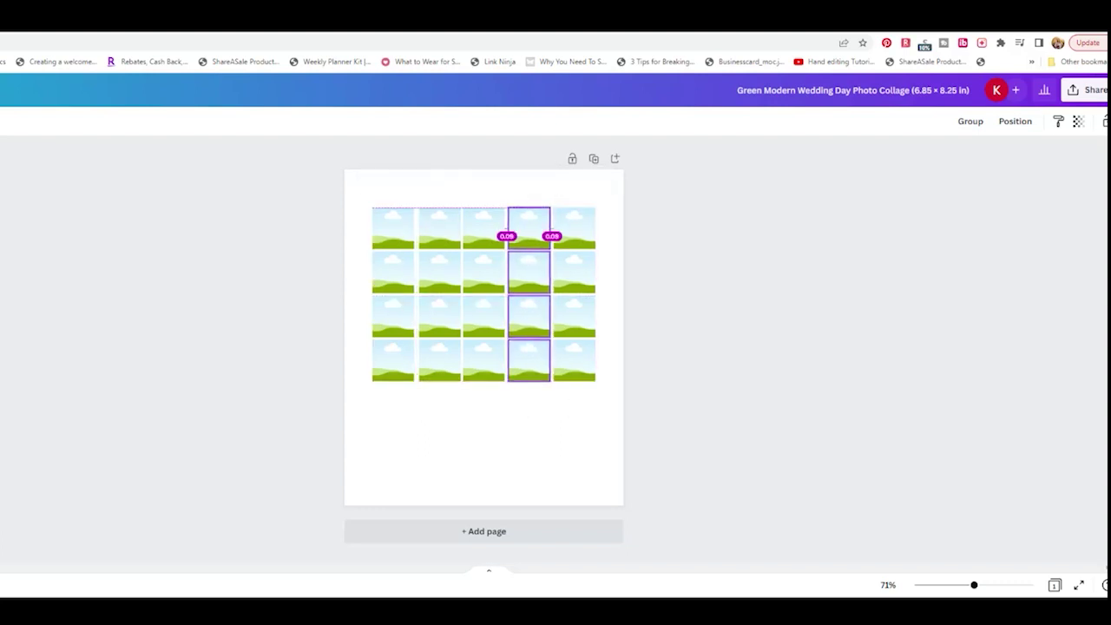
Move the first column of frames farther left and shift the second column left to widen the gaps
drag(389, 193, 397, 372)
drag(393, 316, 387, 316)
drag(438, 192, 449, 383)
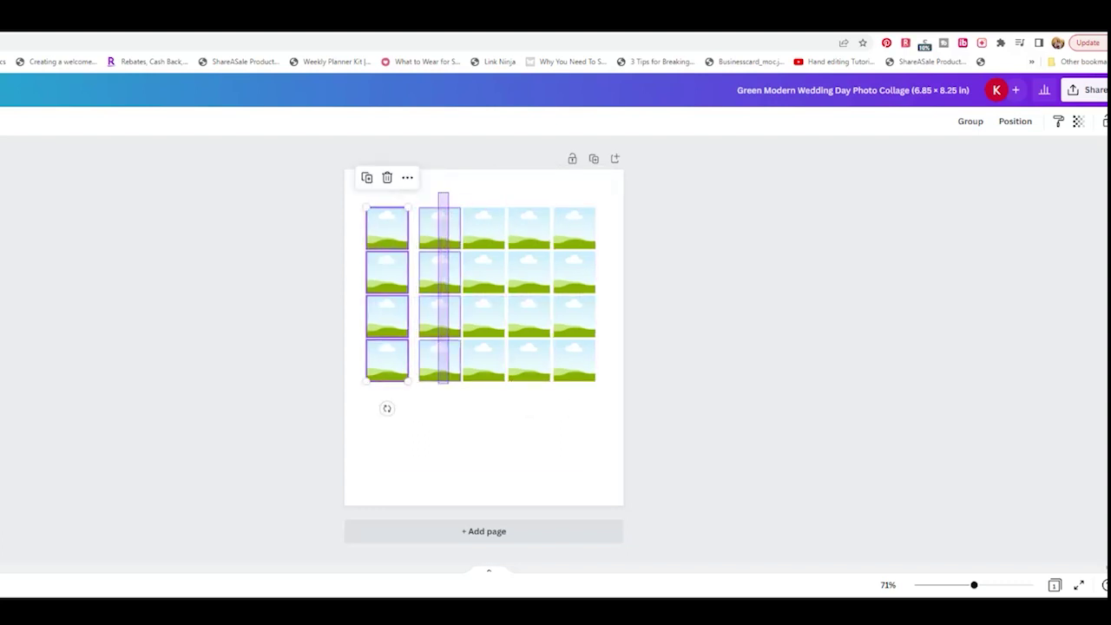
drag(386, 272, 435, 272)
click(483, 442)
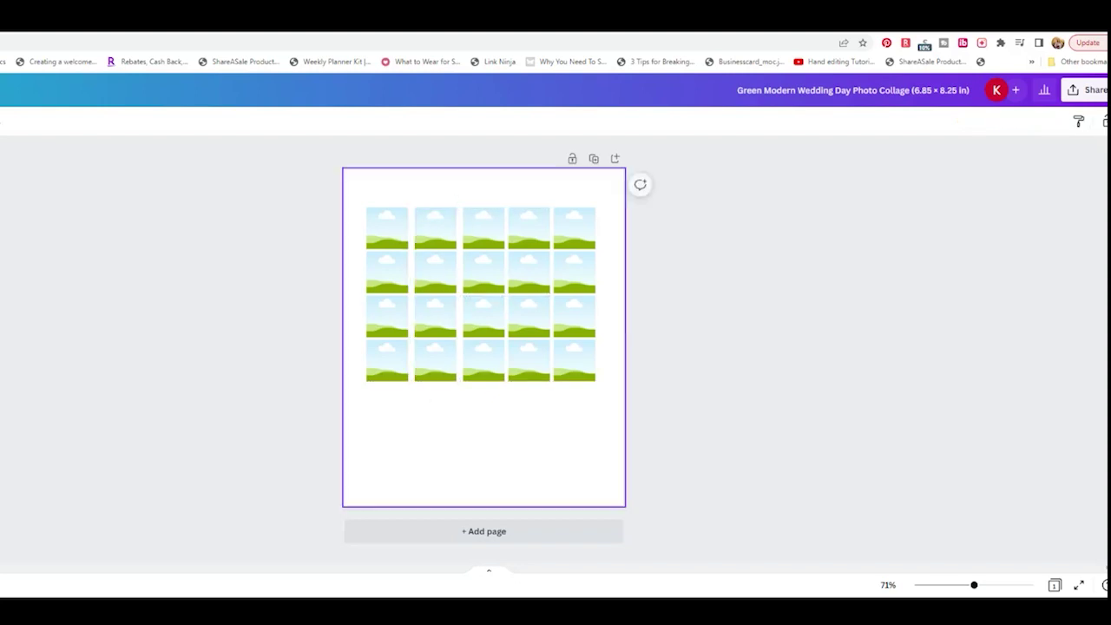
drag(352, 228, 607, 234)
right_click(604, 234)
drag(354, 227, 606, 233)
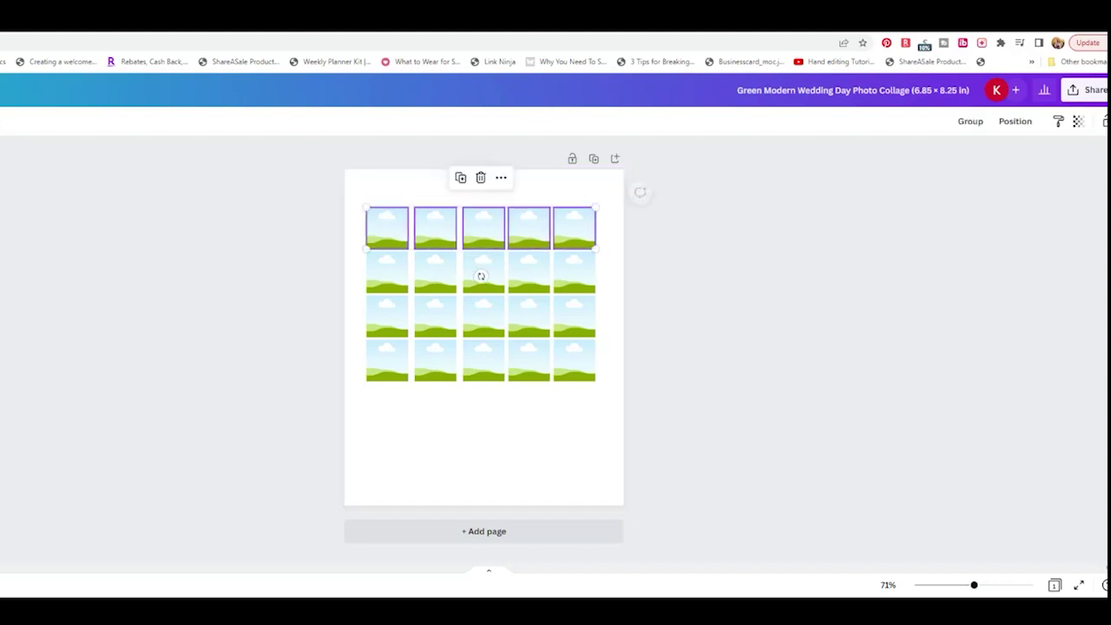
right_click(574, 231)
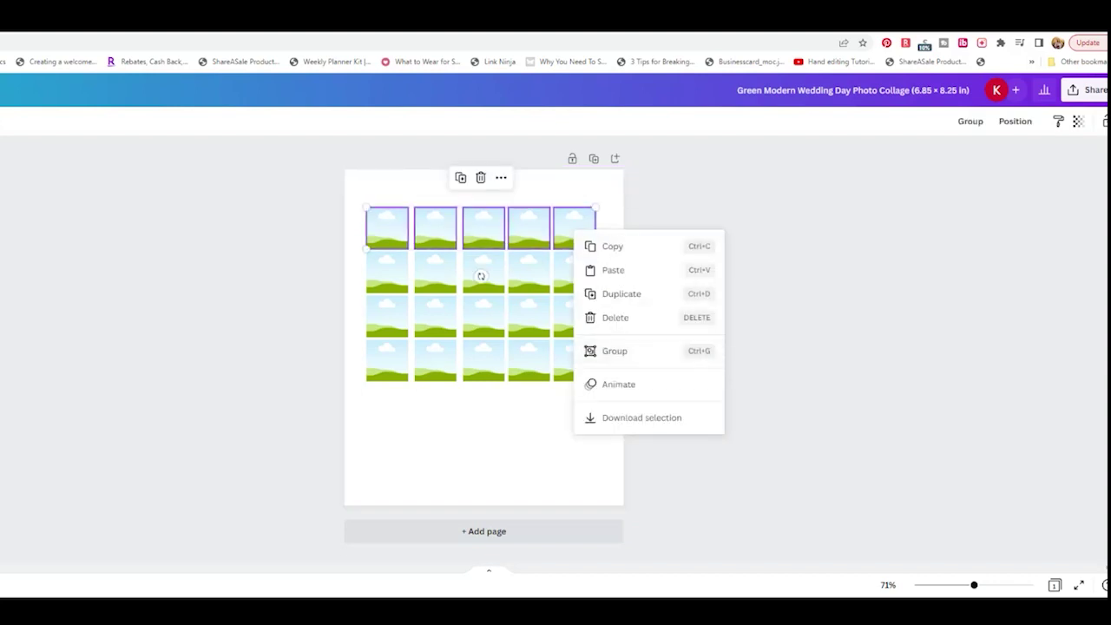
click(1014, 121)
click(1015, 122)
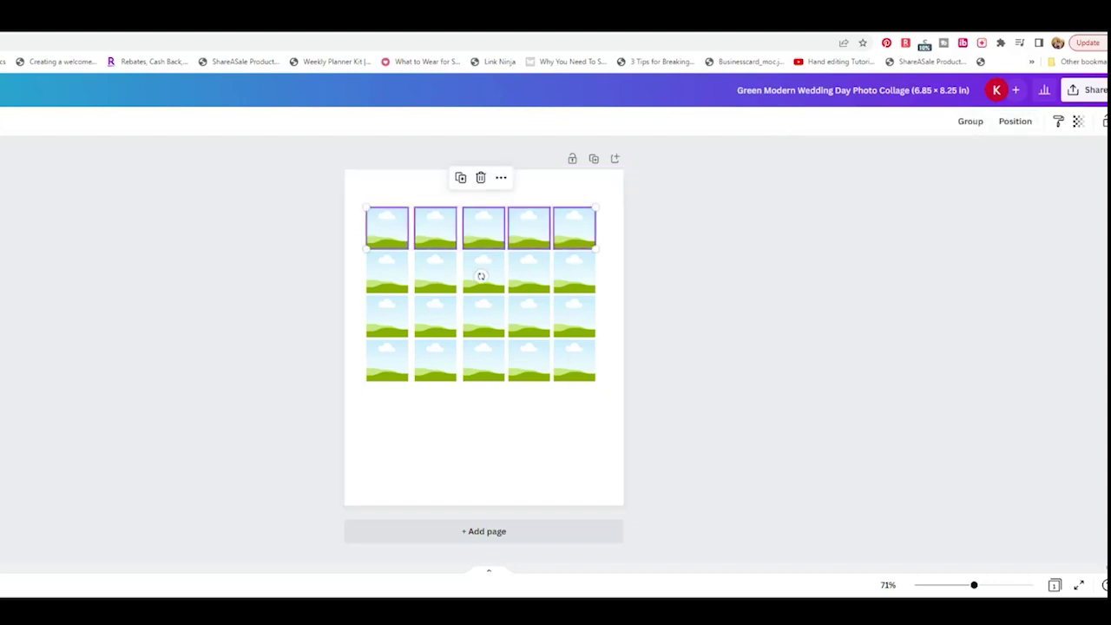
Nudge the last column of frames a little farther right, away from the fourth column
drag(385, 193, 397, 390)
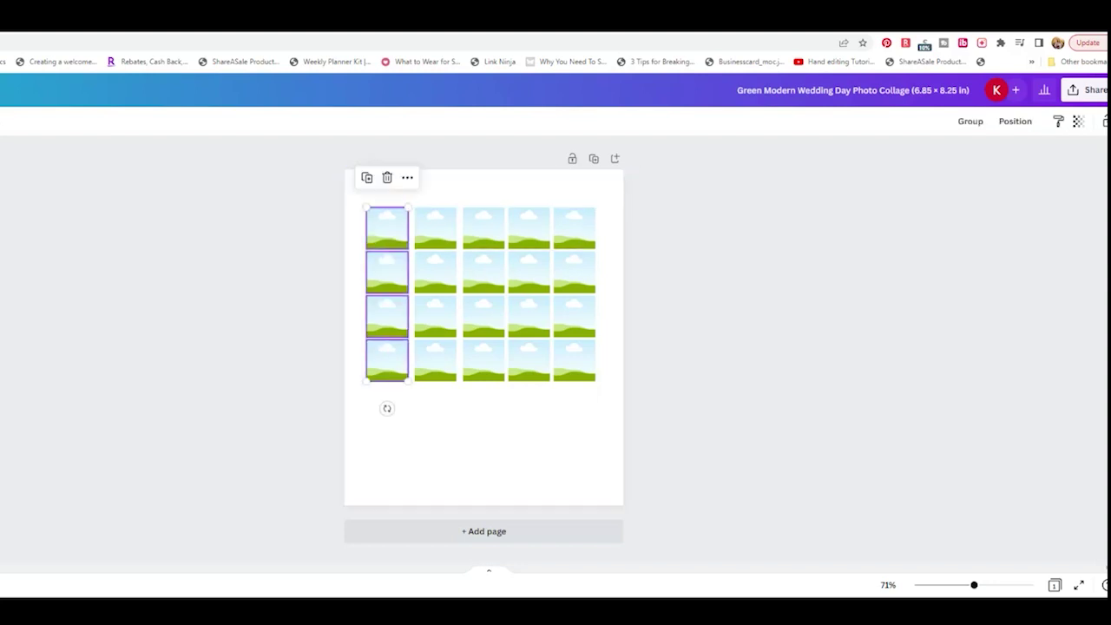
drag(572, 190, 579, 378)
drag(574, 295, 578, 295)
Space the five frames in the top row evenly in the horizontal direction
click(353, 223)
drag(352, 223, 588, 236)
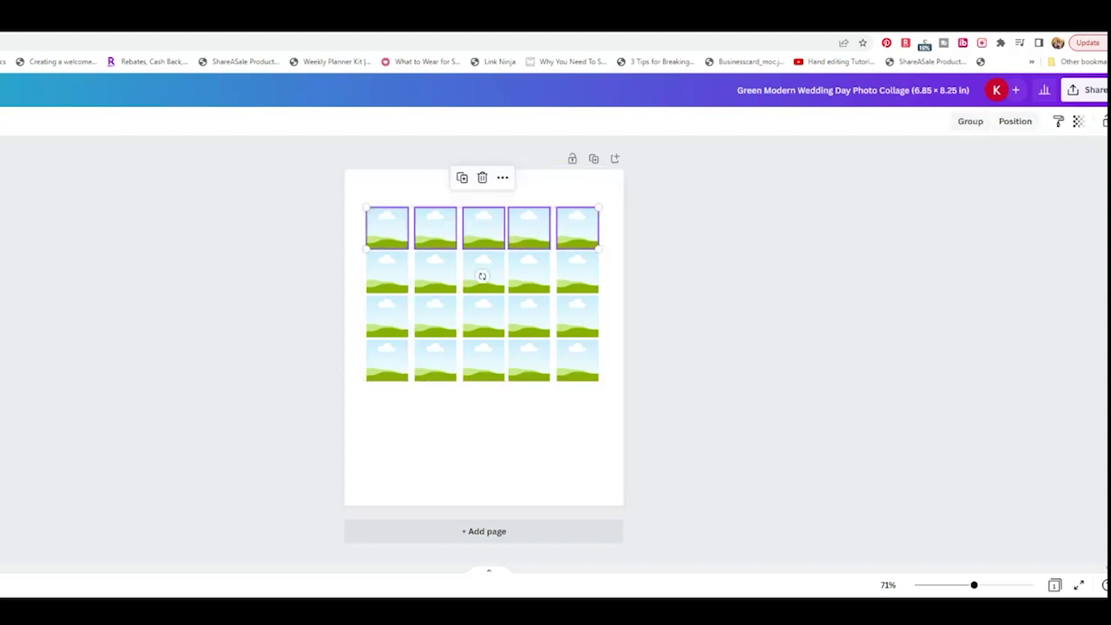
click(1014, 120)
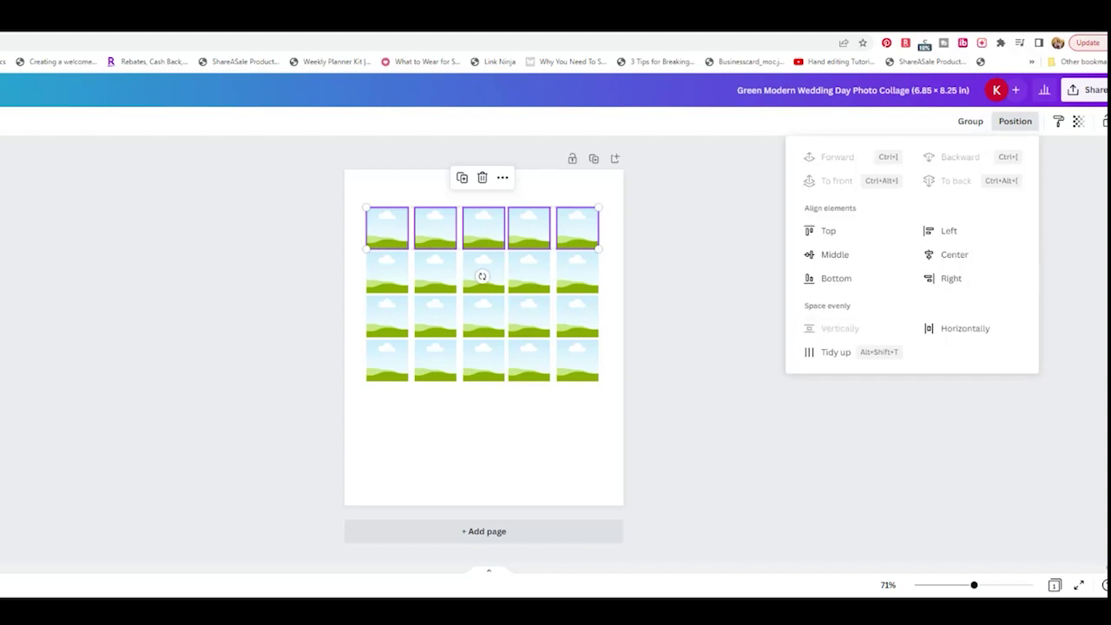
click(962, 328)
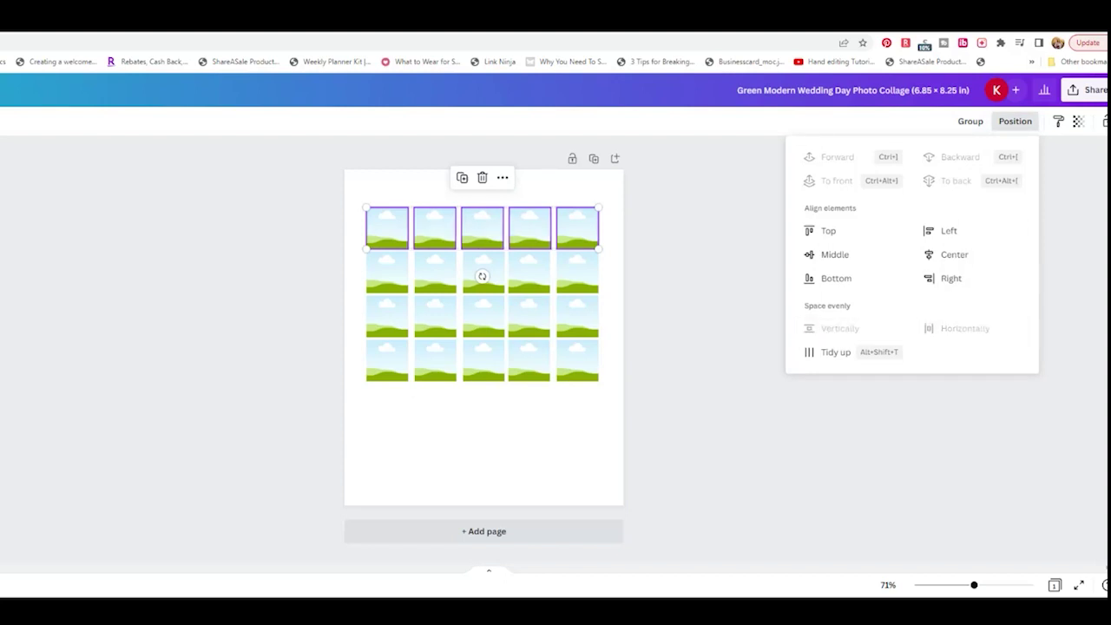
key(ctrl+z)
click(964, 328)
Space the frames in the second, third and fourth rows evenly in the horizontal direction, one row at a time
drag(355, 270, 580, 281)
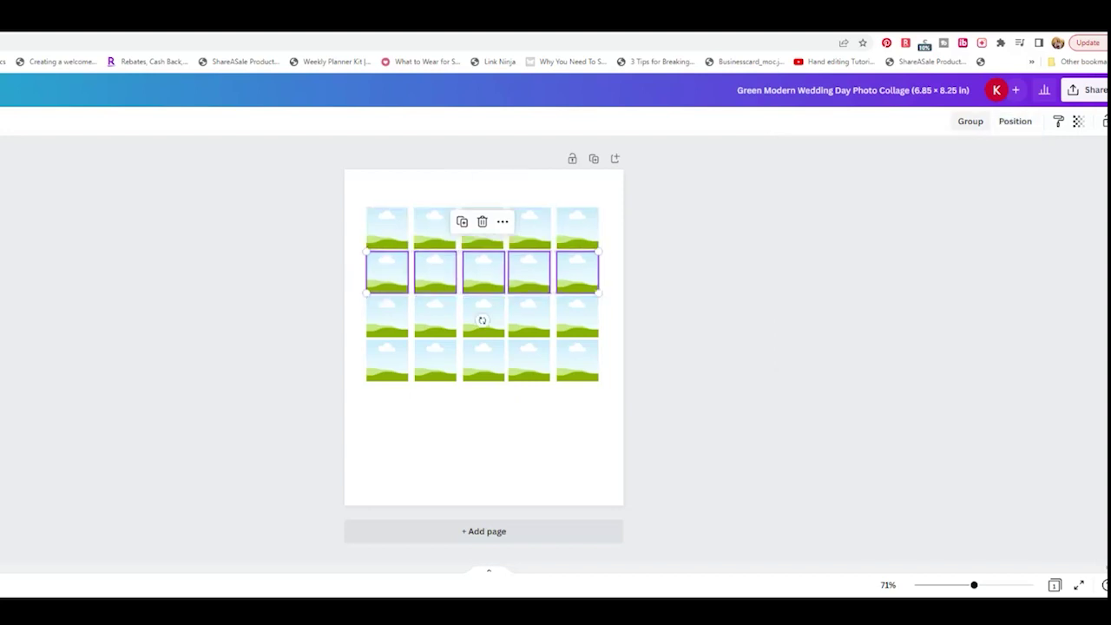
click(1015, 122)
click(963, 328)
drag(355, 316, 579, 326)
click(1015, 121)
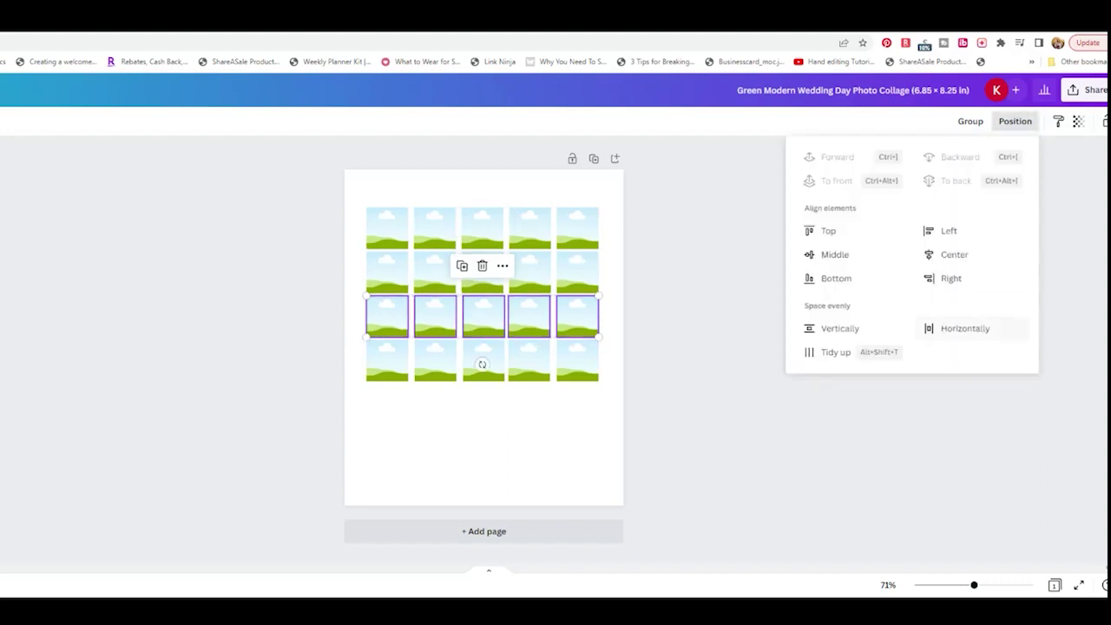
click(963, 328)
drag(354, 361, 580, 370)
click(1015, 121)
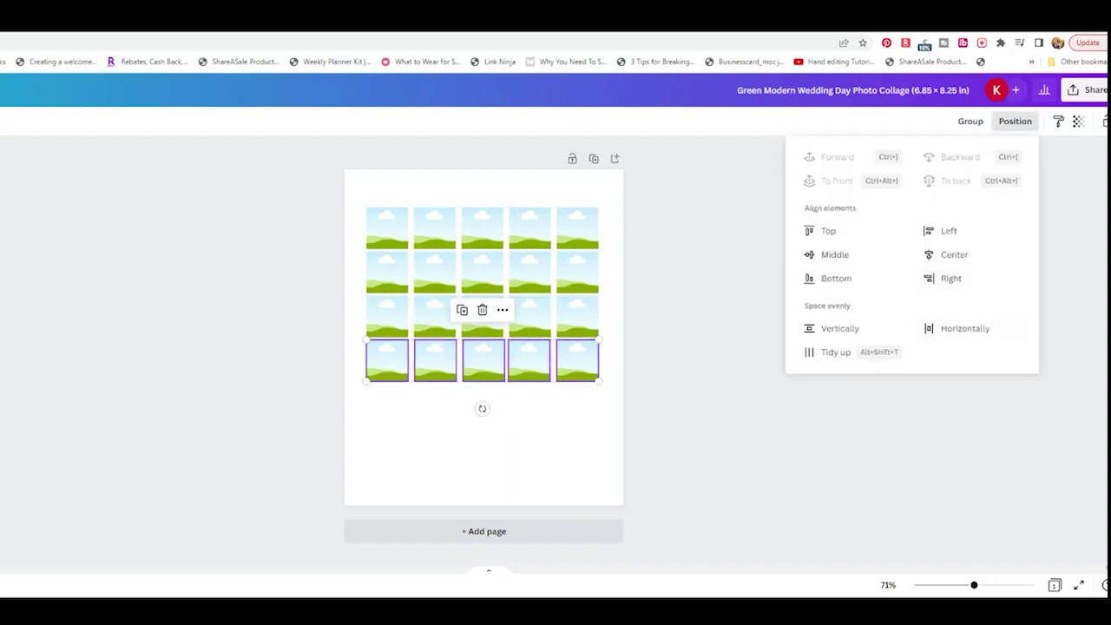
click(972, 329)
click(531, 438)
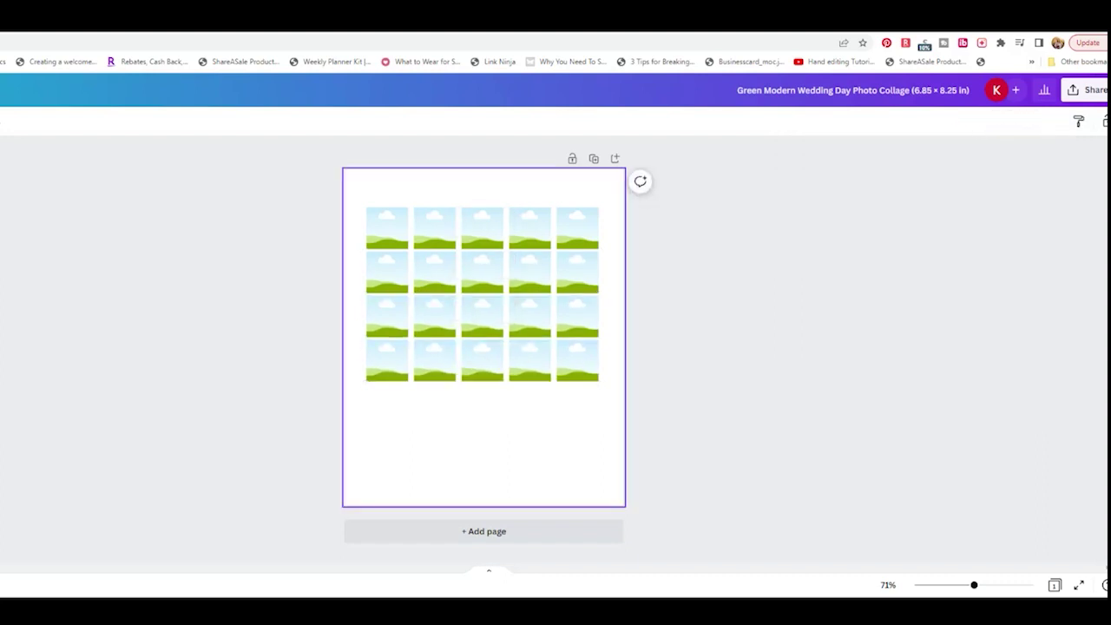
Move the fourth row of frames slightly down and tidy up the vertical spacing of the first column
drag(352, 355, 574, 363)
drag(573, 363, 573, 373)
drag(377, 192, 389, 377)
click(1014, 121)
click(836, 353)
Even out the vertical spacing of the frames in the second and third columns, keeping the third column's frames ungrouped
drag(427, 192, 437, 375)
click(1014, 121)
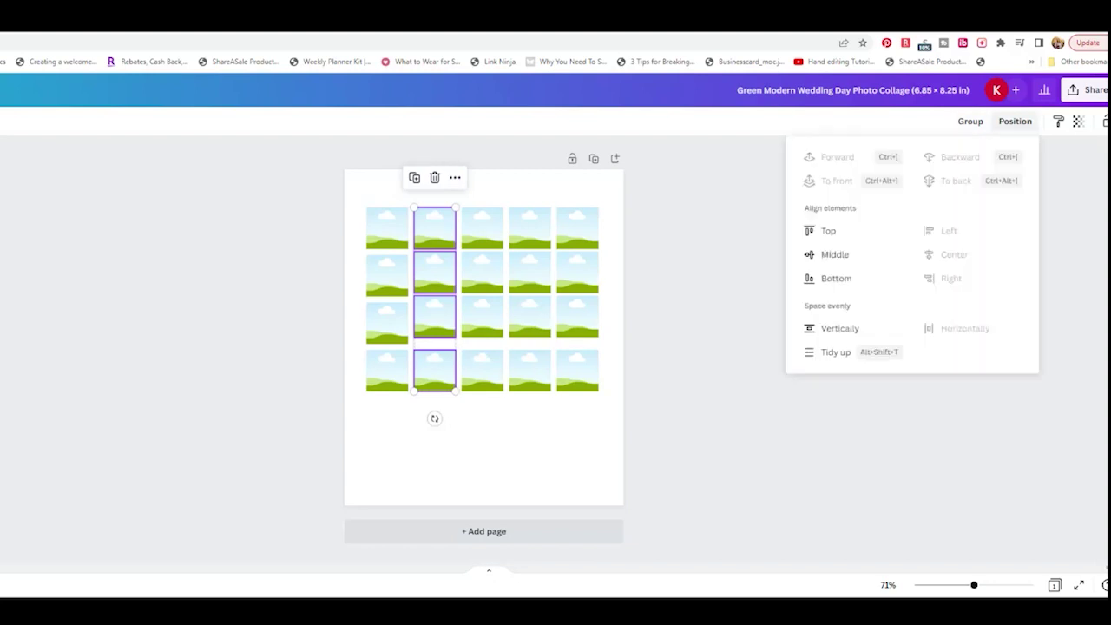
click(836, 352)
drag(483, 200, 503, 404)
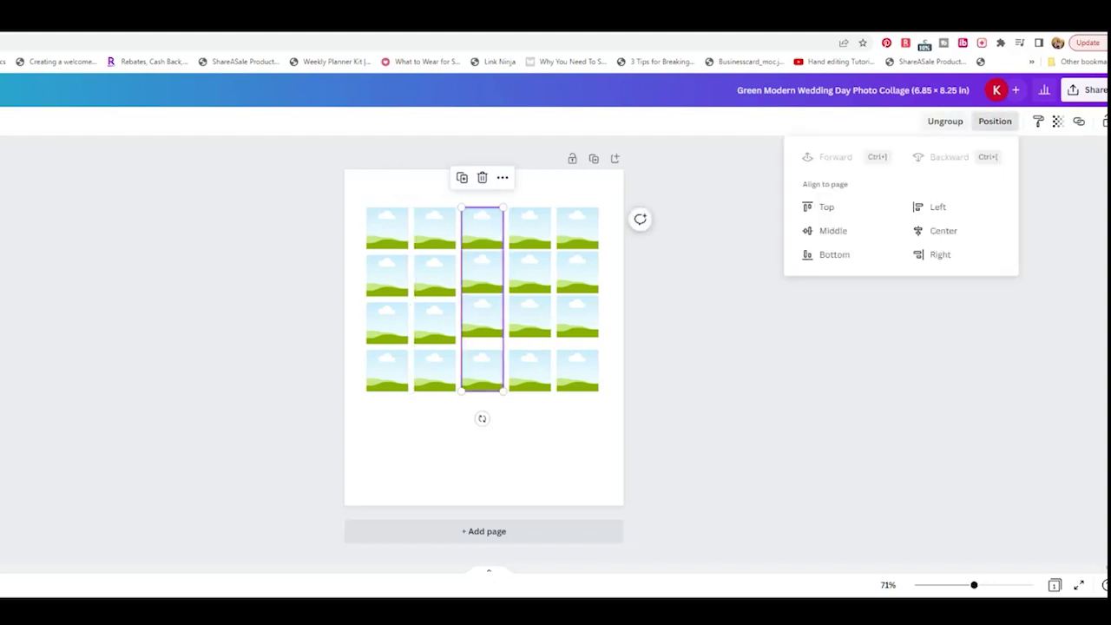
click(944, 121)
click(1014, 122)
click(840, 329)
Space the frames in the fourth and fifth columns evenly in the vertical direction, one column at a time
click(532, 194)
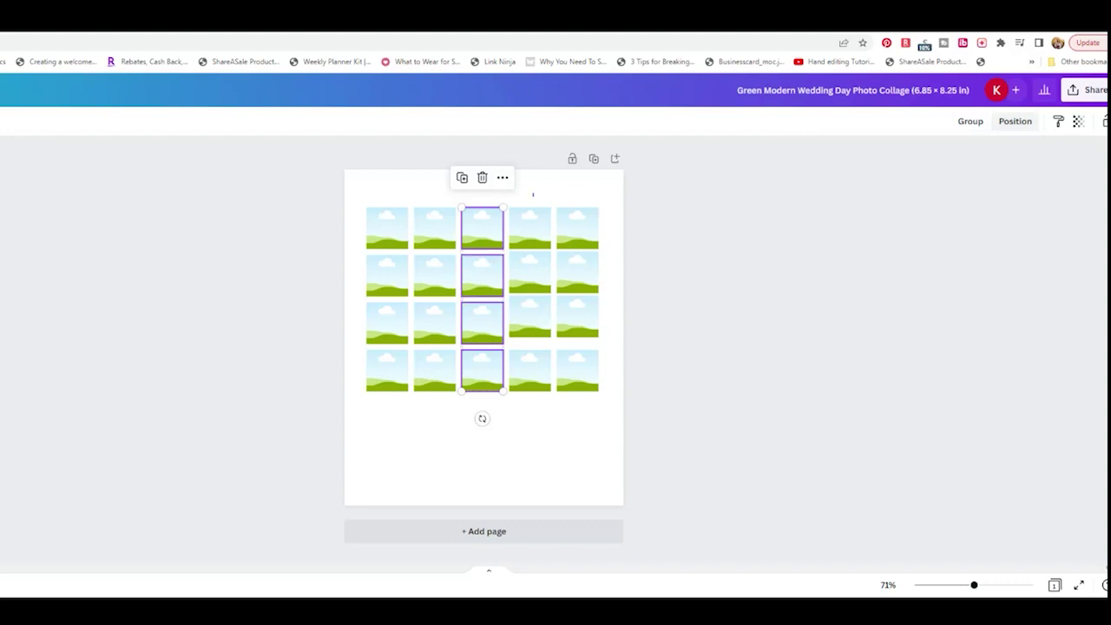
drag(532, 194, 538, 371)
click(1015, 121)
click(840, 329)
drag(579, 185, 590, 372)
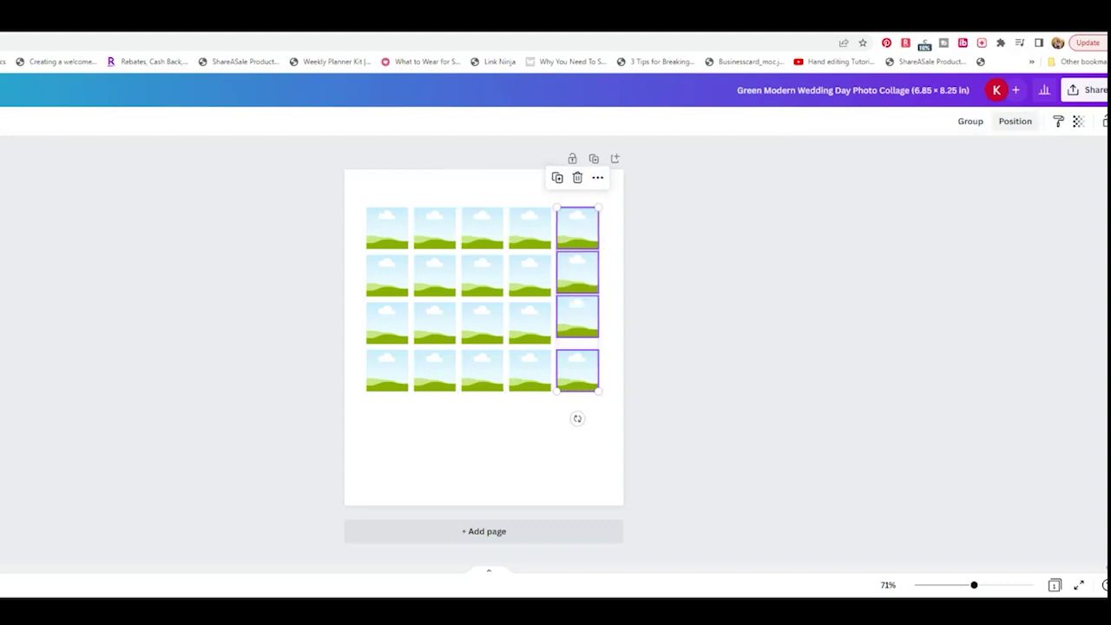
click(1014, 121)
click(839, 328)
click(1014, 121)
click(568, 433)
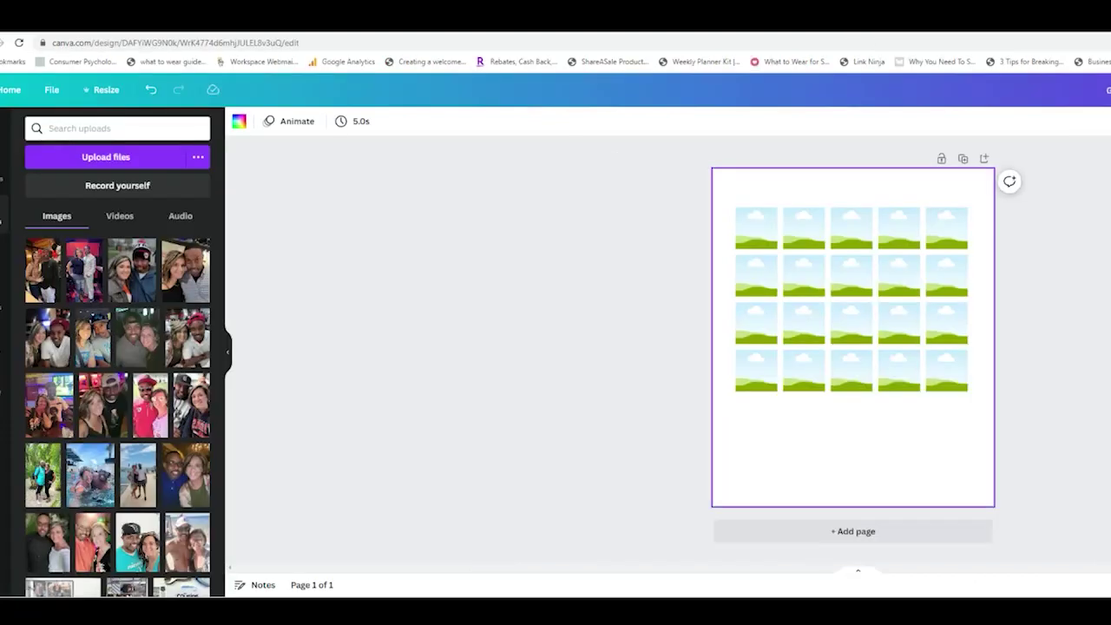
Fill the five frames of the fourth row with different uploaded couple photos
drag(184, 540, 946, 370)
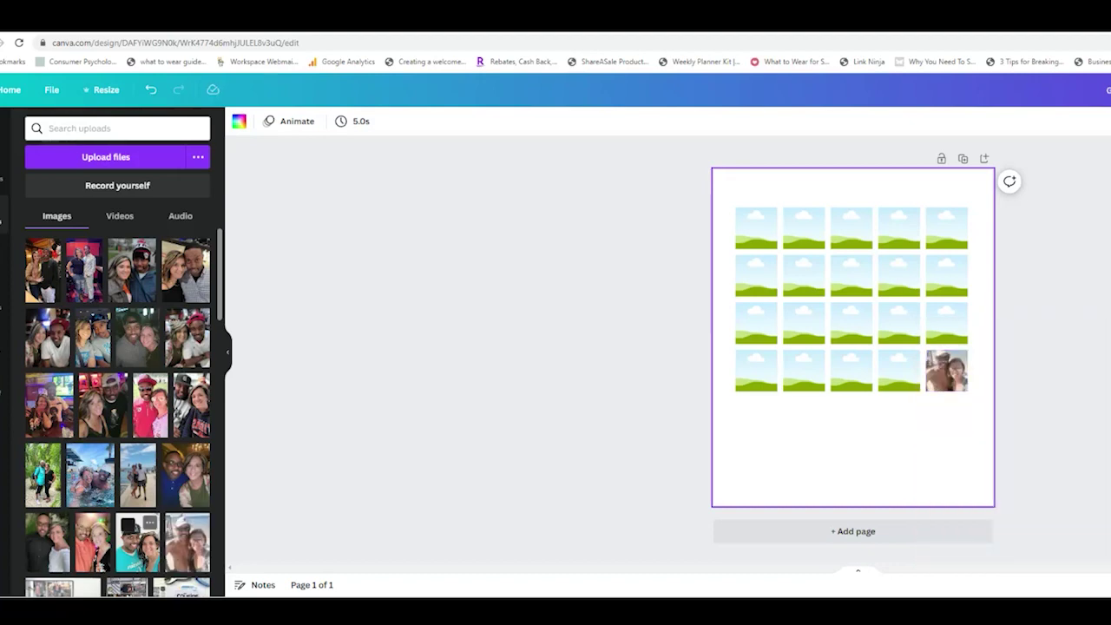
drag(138, 542, 898, 371)
drag(92, 542, 851, 370)
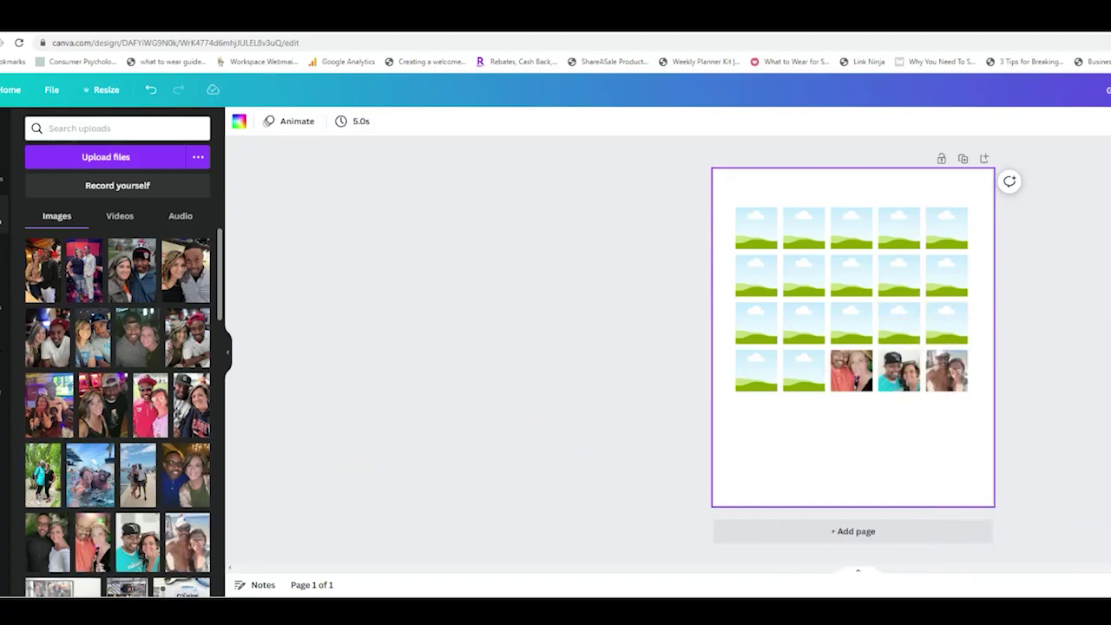
drag(48, 542, 803, 371)
drag(185, 474, 756, 370)
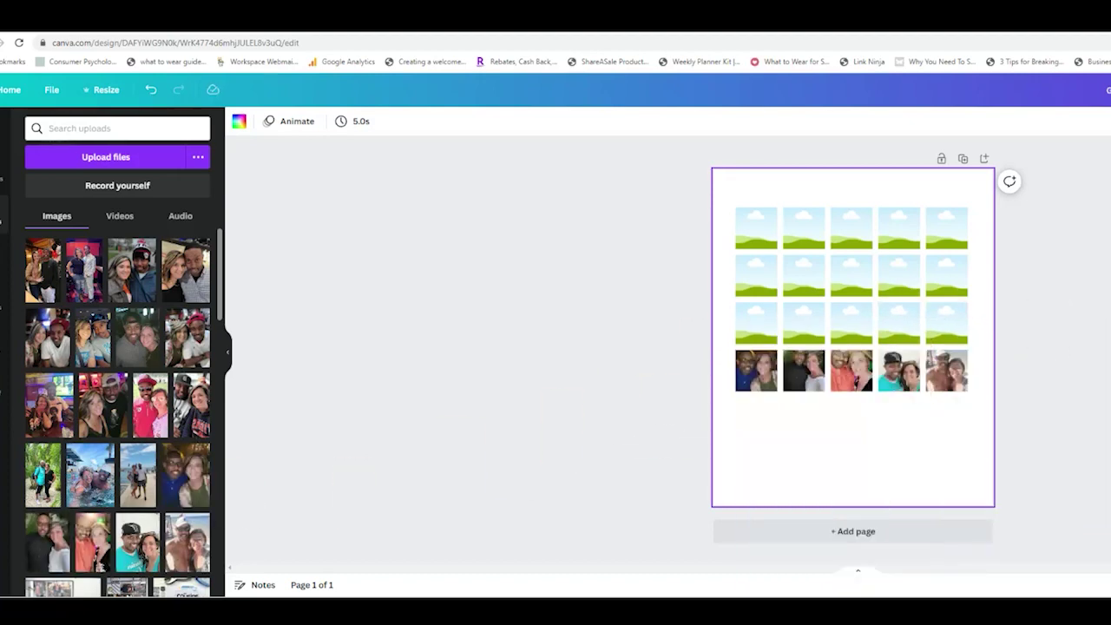
Fill the five frames of the third row with the next uploaded couple photos
drag(138, 474, 756, 323)
drag(90, 474, 804, 323)
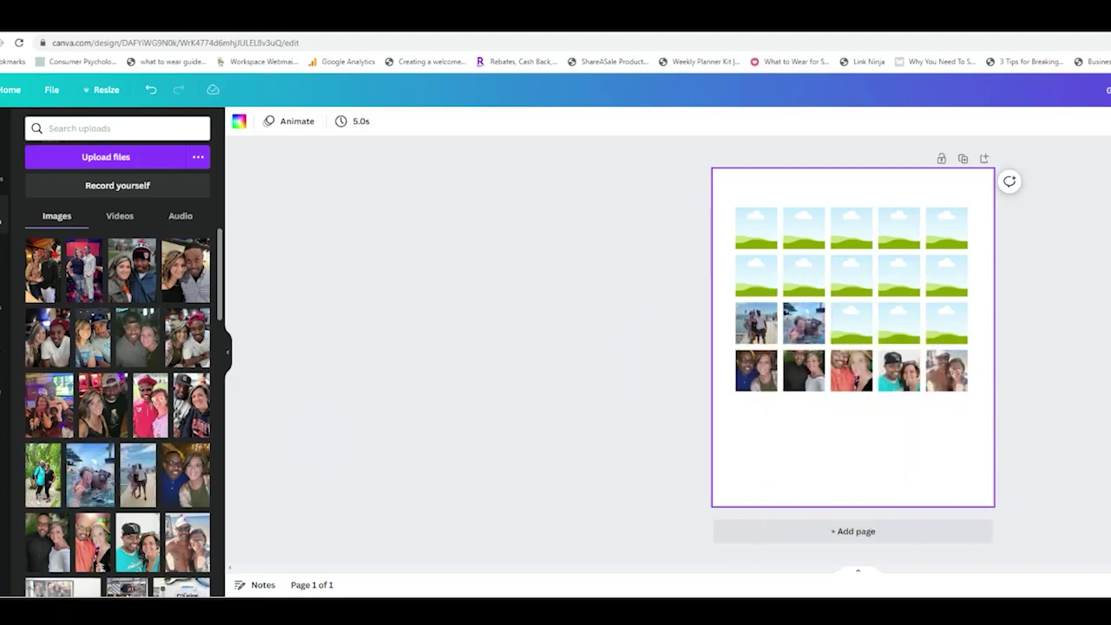
drag(39, 468, 850, 324)
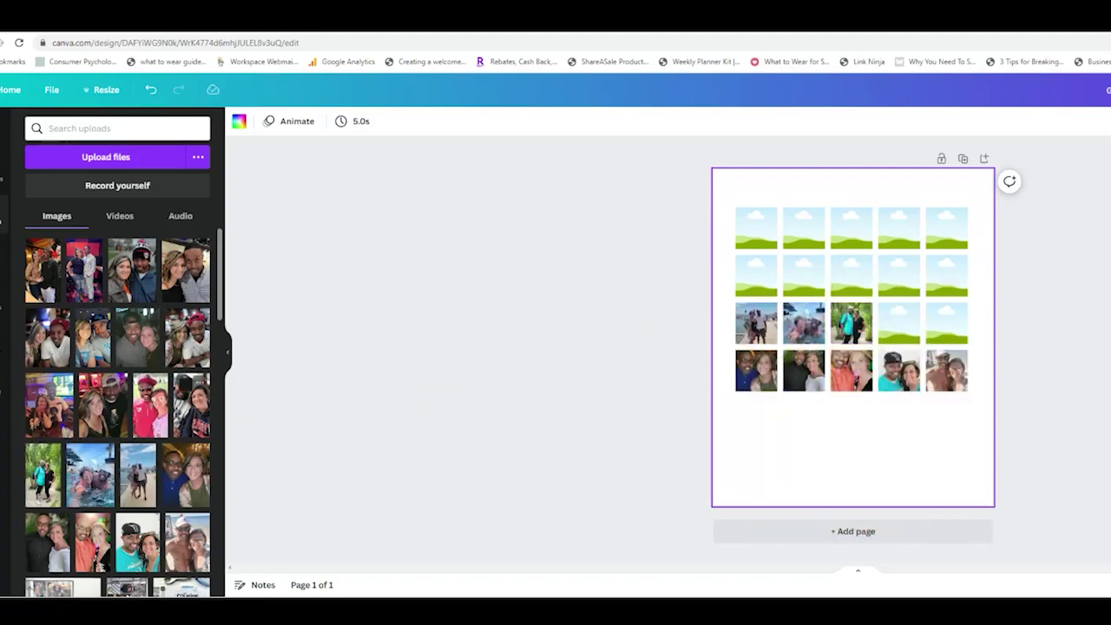
click(191, 404)
key(Delete)
drag(191, 404, 899, 323)
drag(150, 405, 945, 323)
Fill the five frames of the second row with further uploaded couple photos
drag(104, 405, 755, 275)
drag(50, 405, 804, 275)
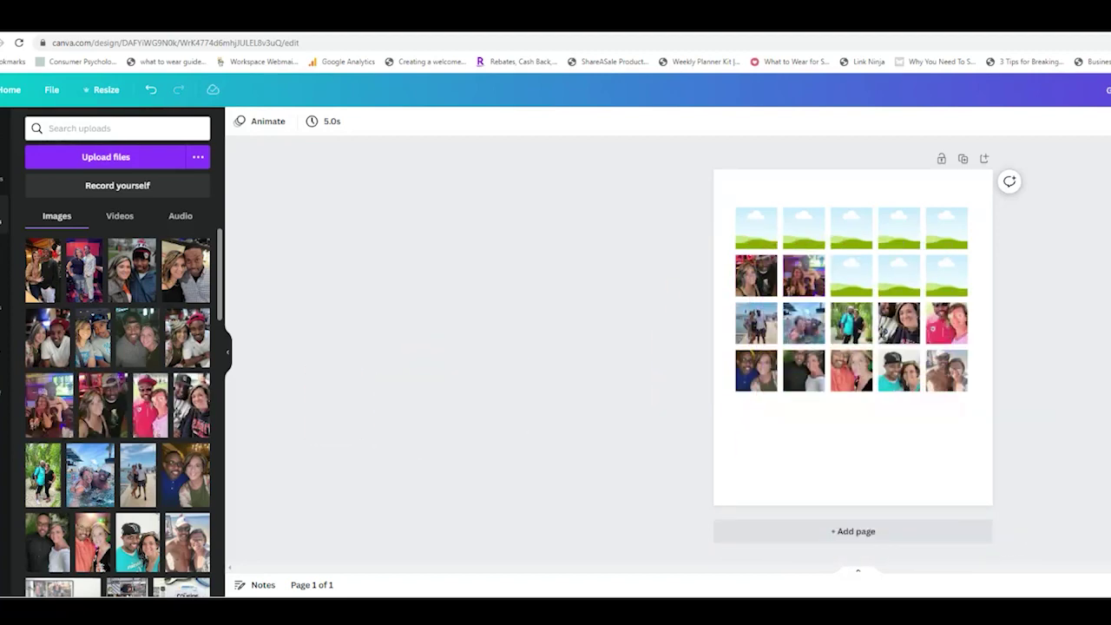
drag(187, 339, 850, 275)
drag(137, 338, 898, 275)
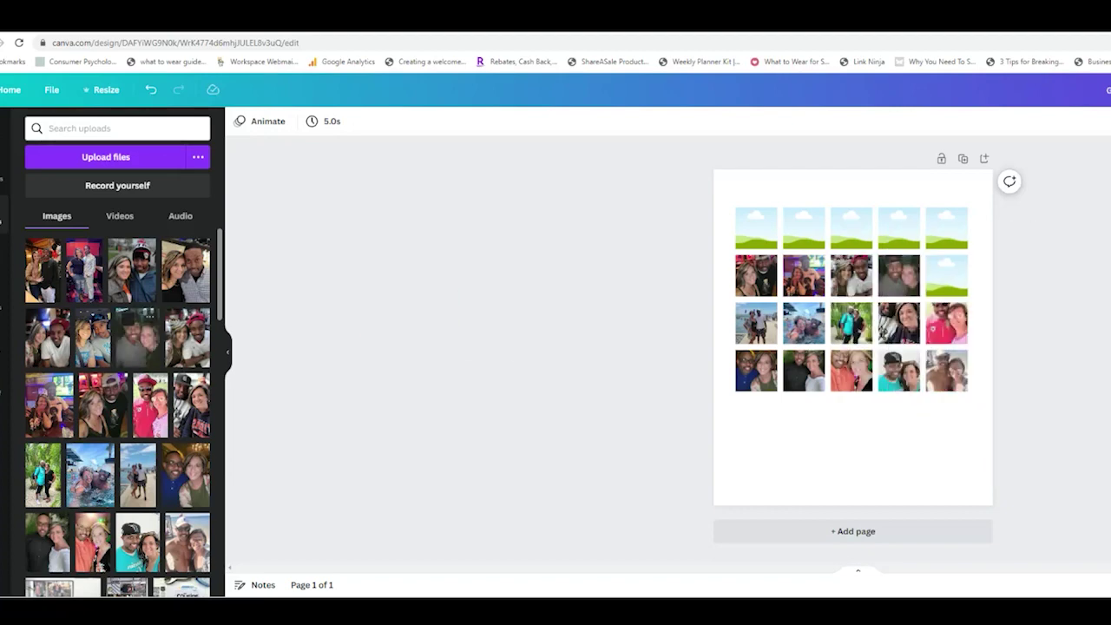
drag(91, 338, 945, 275)
Fill the five frames of the first row with the remaining uploaded couple photos
drag(48, 339, 756, 228)
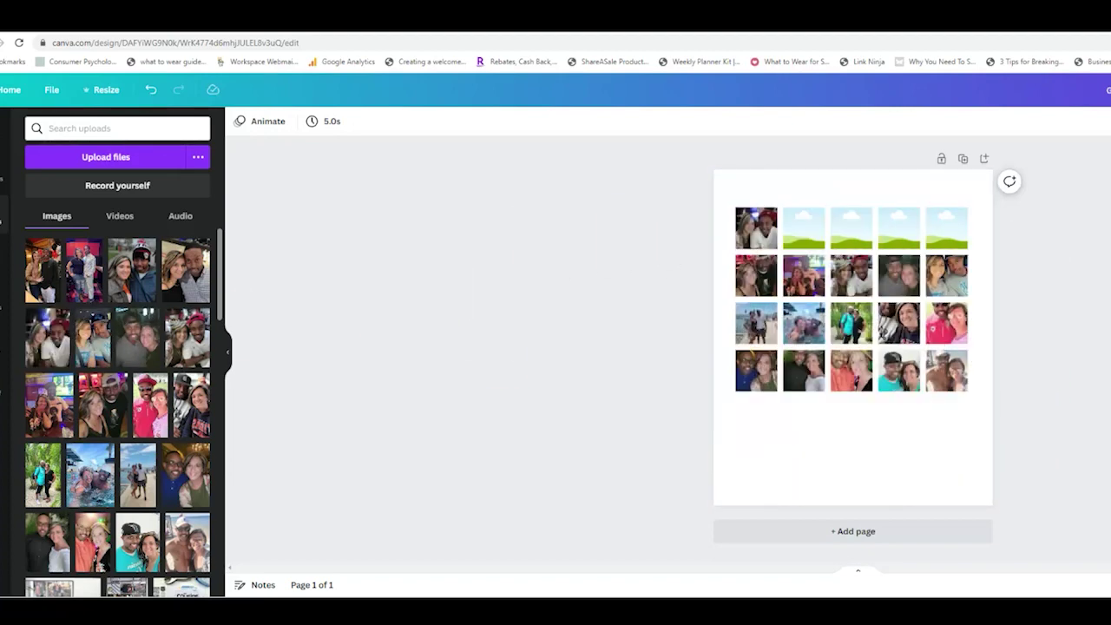
drag(185, 270, 803, 227)
drag(132, 270, 851, 227)
drag(85, 270, 898, 227)
drag(43, 270, 946, 227)
Shift the photos inside the fifth and fourth frames of the first row down so both faces fit
scroll(852, 349, up, 4)
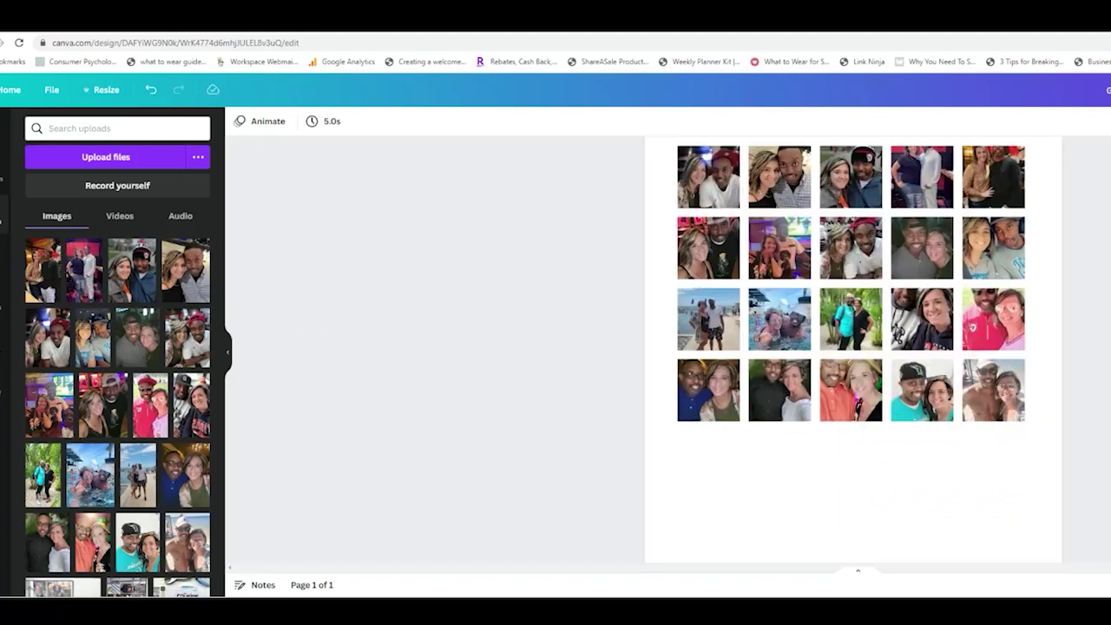
scroll(851, 349, up, 2)
double_click(1023, 276)
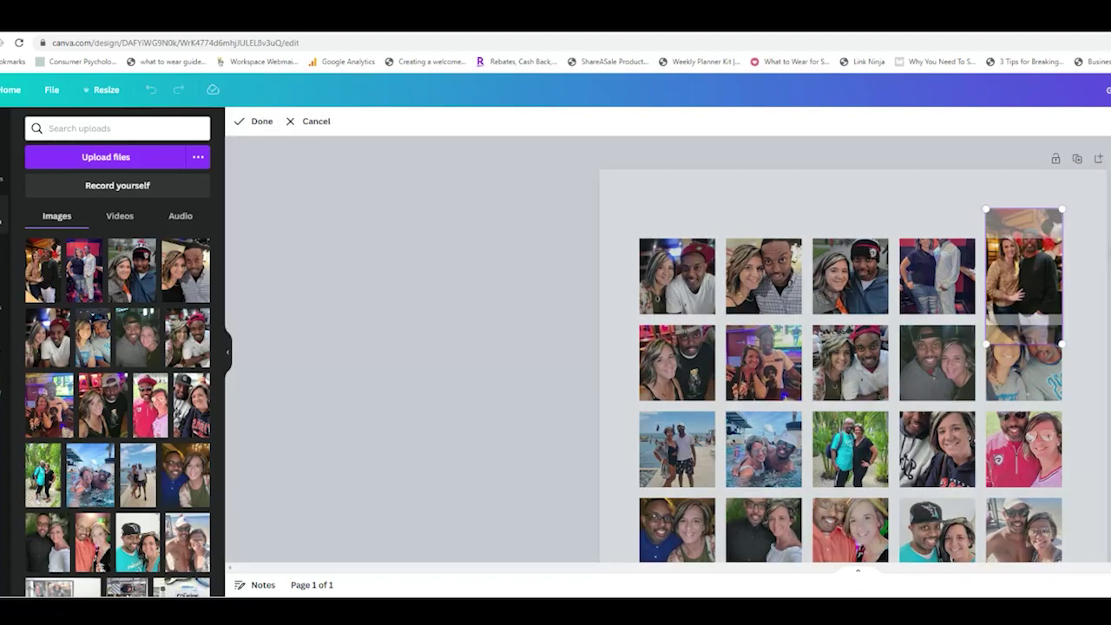
drag(1023, 276, 1023, 297)
double_click(937, 276)
drag(937, 276, 937, 298)
click(852, 279)
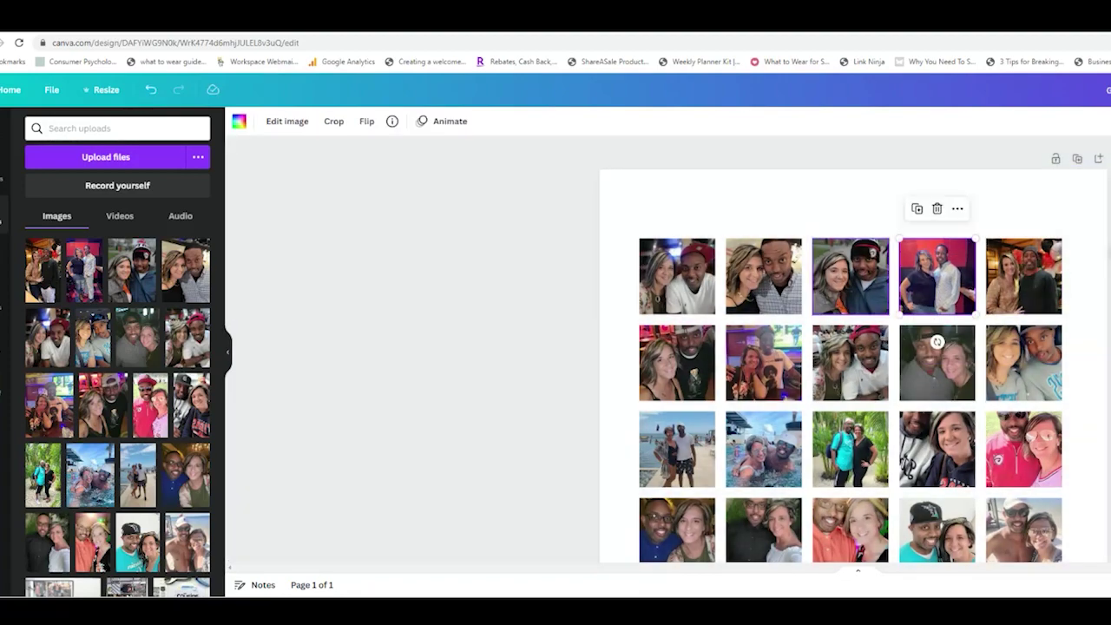
Adjust the crops of the second row's photos, shifting the photo in the last frame down to show both heads
scroll(681, 278, down, 2)
double_click(677, 244)
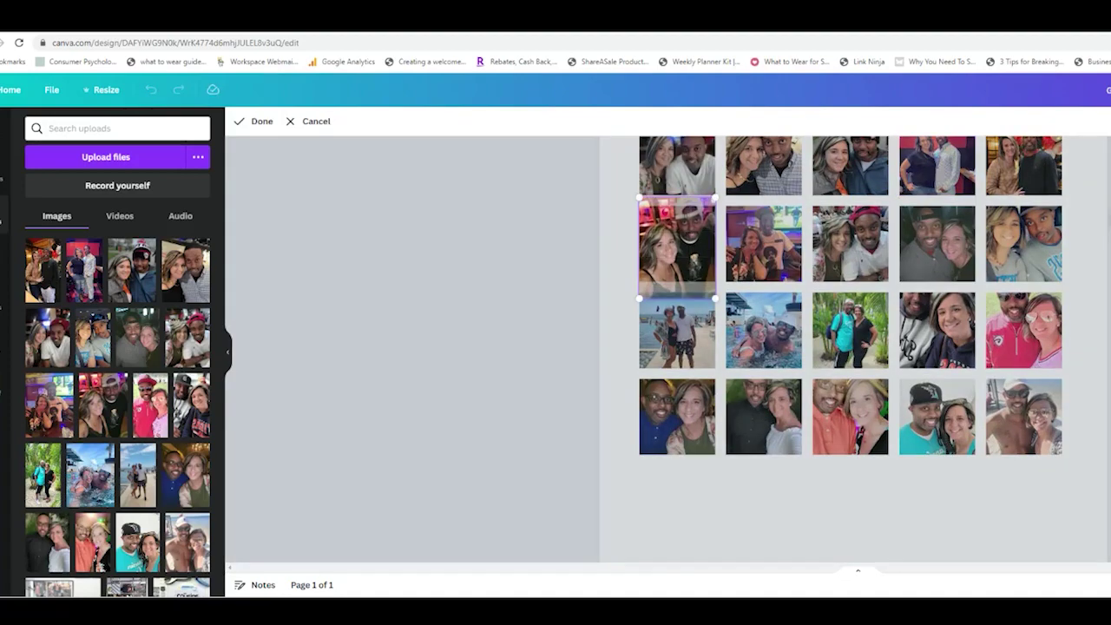
key(Escape)
key(Tab)
key(Tab)
key(Tab)
key(Tab)
double_click(1023, 243)
drag(1023, 244, 1024, 261)
Enlarge and reposition the photos inside the first and third frames of the third row to bring the couple closer
click(676, 330)
double_click(677, 331)
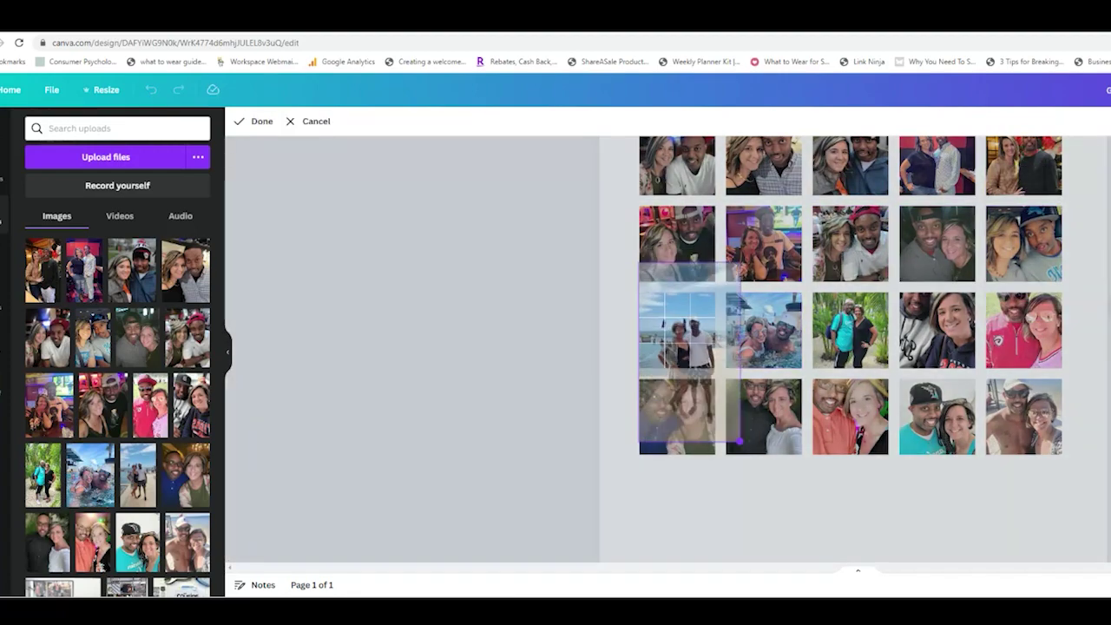
key(Escape)
key(Tab)
key(Tab)
key(Return)
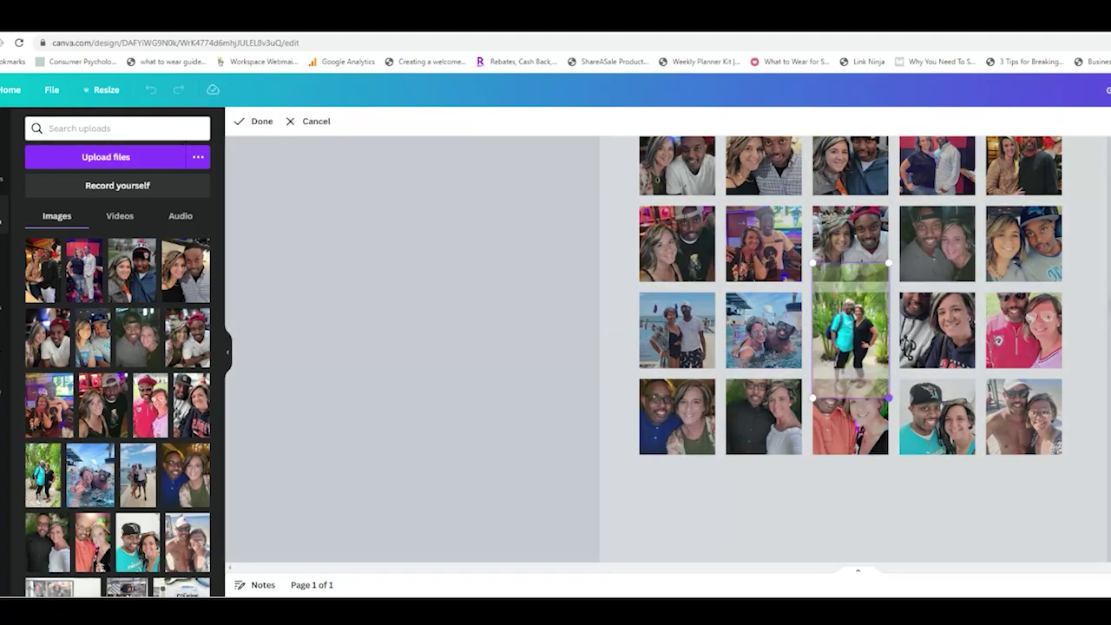
key(Escape)
Shift the photos inside the fourth and fifth frames of the third row down to show both heads
key(Tab)
key(Return)
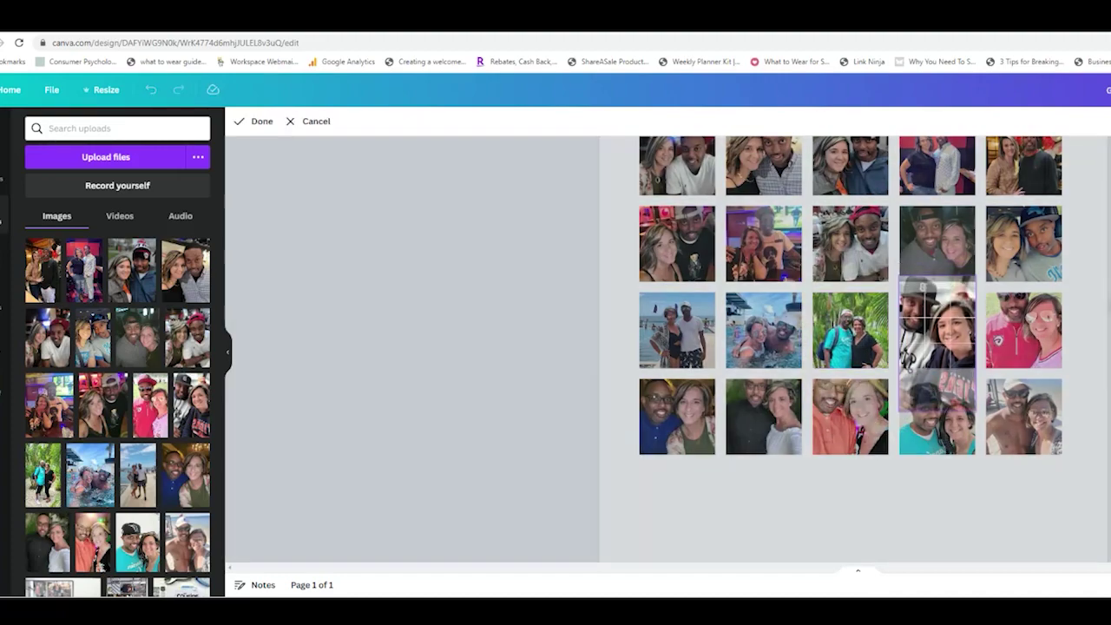
key(Escape)
key(Tab)
key(Return)
key(Escape)
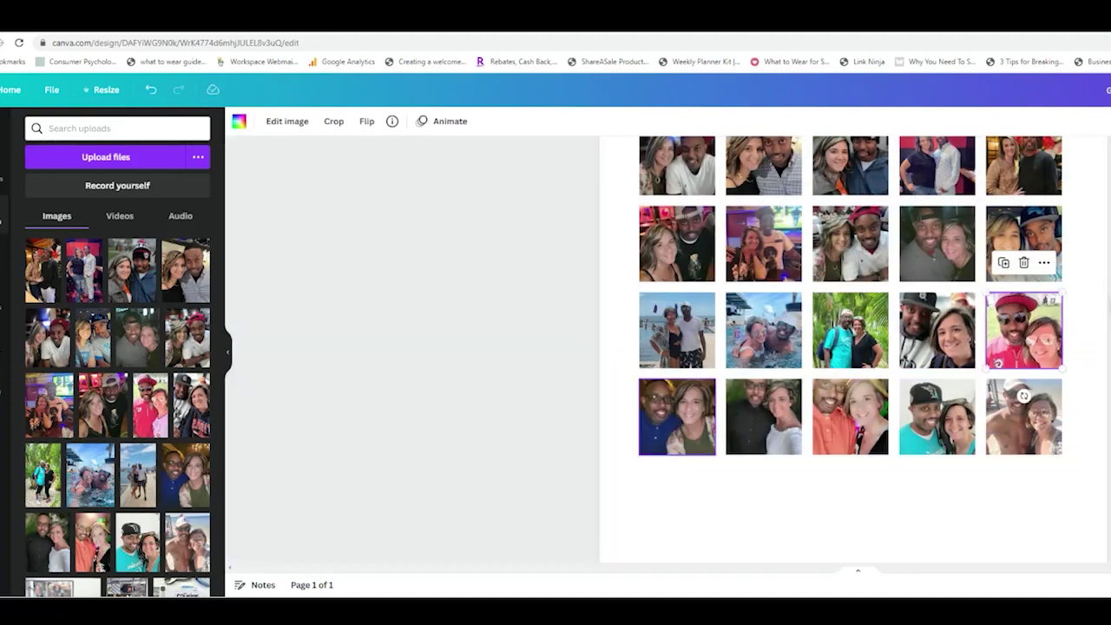
Shift the photos inside the second and third frames of the fourth row down to show both heads
key(Tab)
key(Tab)
key(Return)
key(Escape)
key(Tab)
key(Return)
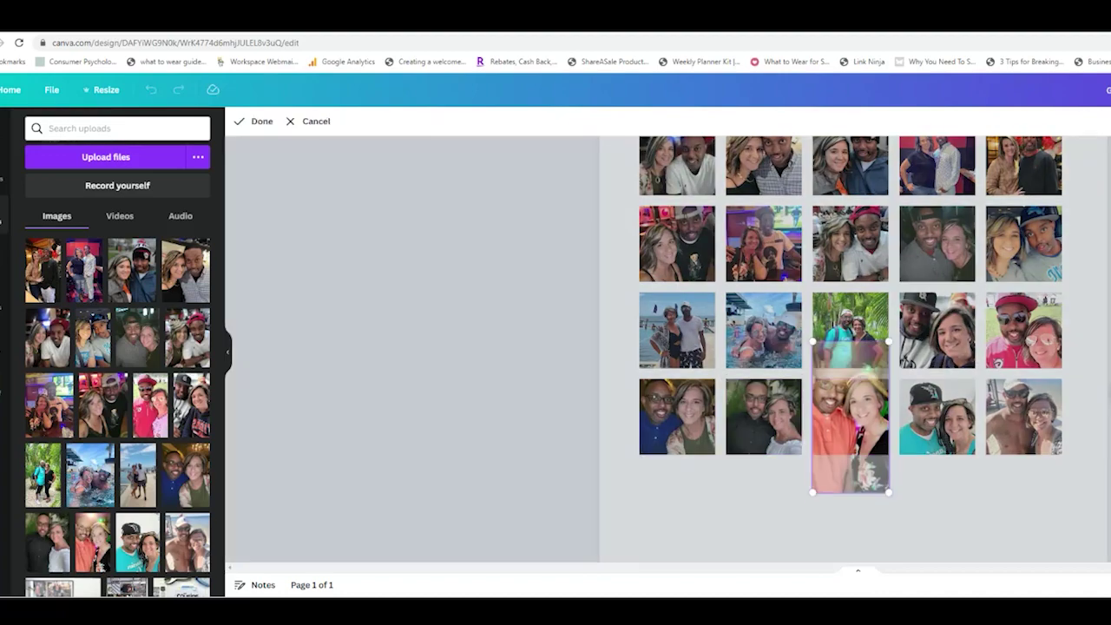
key(Escape)
Reposition the photos inside the fourth and fifth frames of the fourth row so both heads fit
key(Tab)
key(Return)
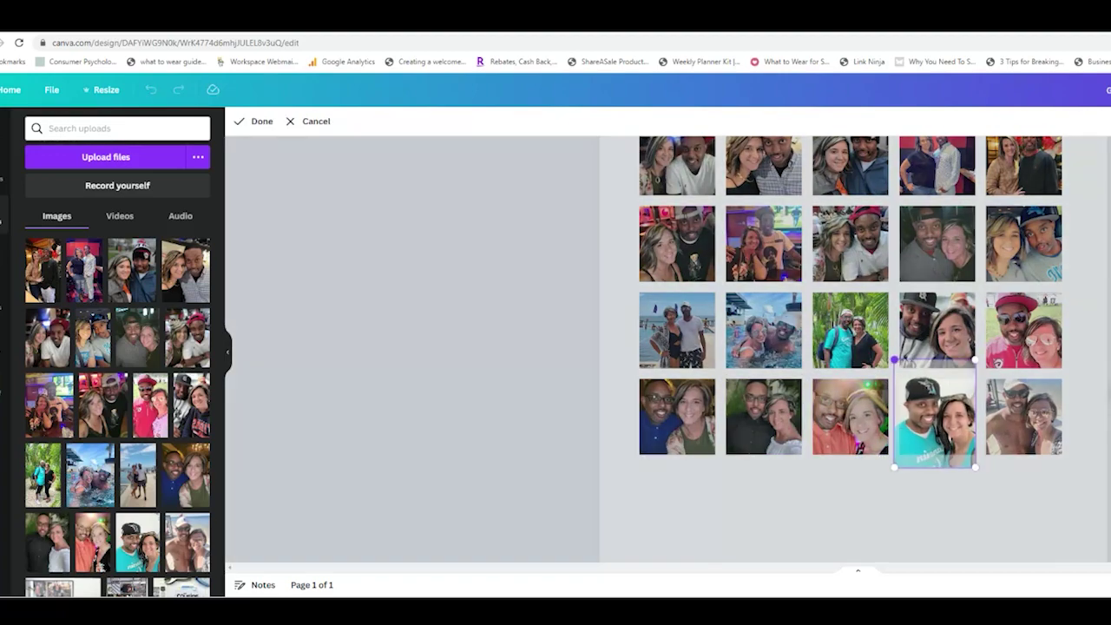
key(Escape)
key(Tab)
key(Return)
key(Escape)
key(Escape)
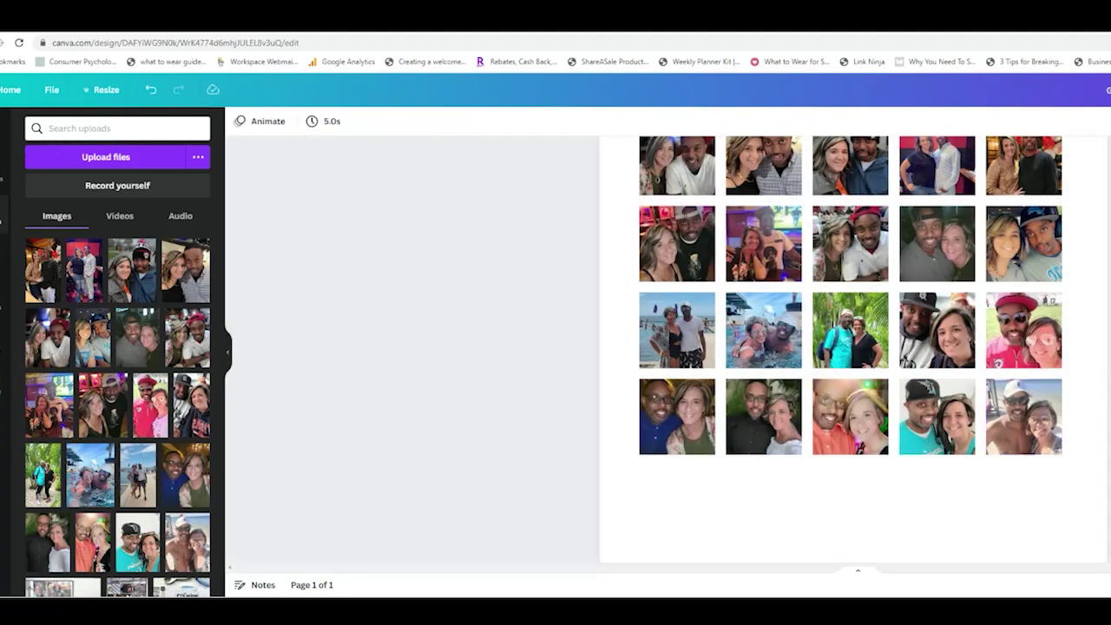
scroll(852, 349, up, 2)
key(ctrl+minus)
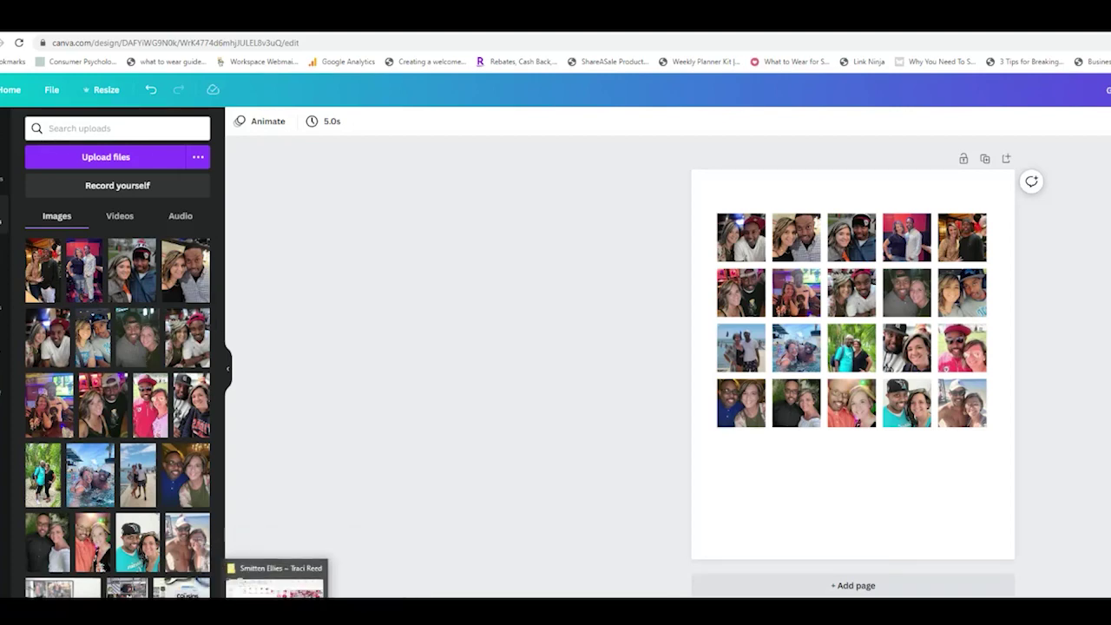
Start a file upload and browse to the designer's kit folder inside Scrapbooking on the One Touch (G:) drive
click(105, 157)
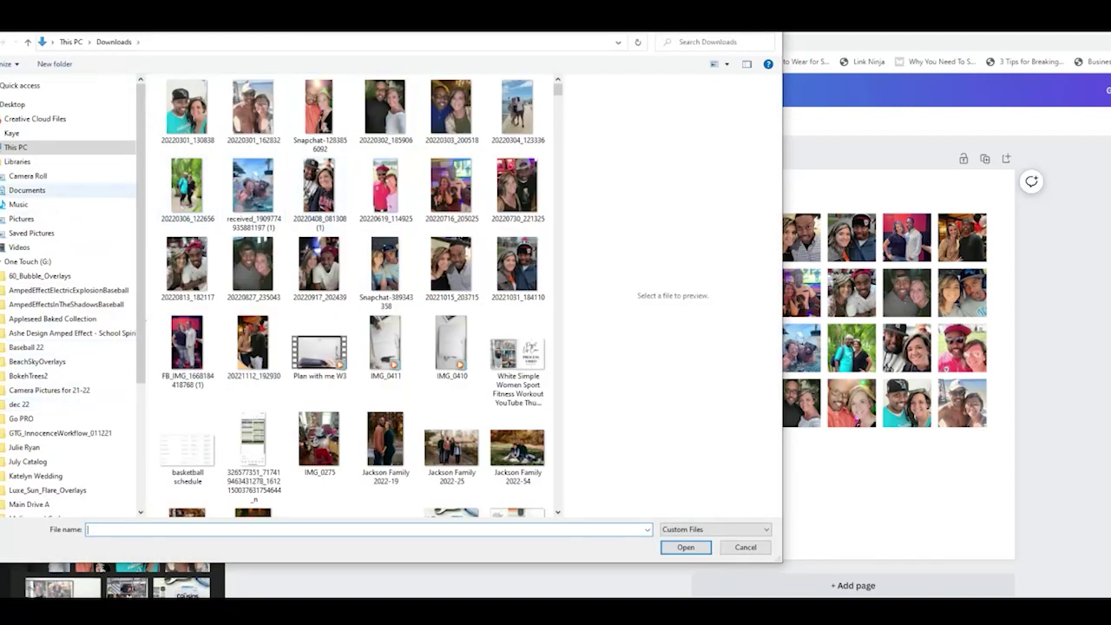
drag(141, 347, 139, 438)
click(31, 452)
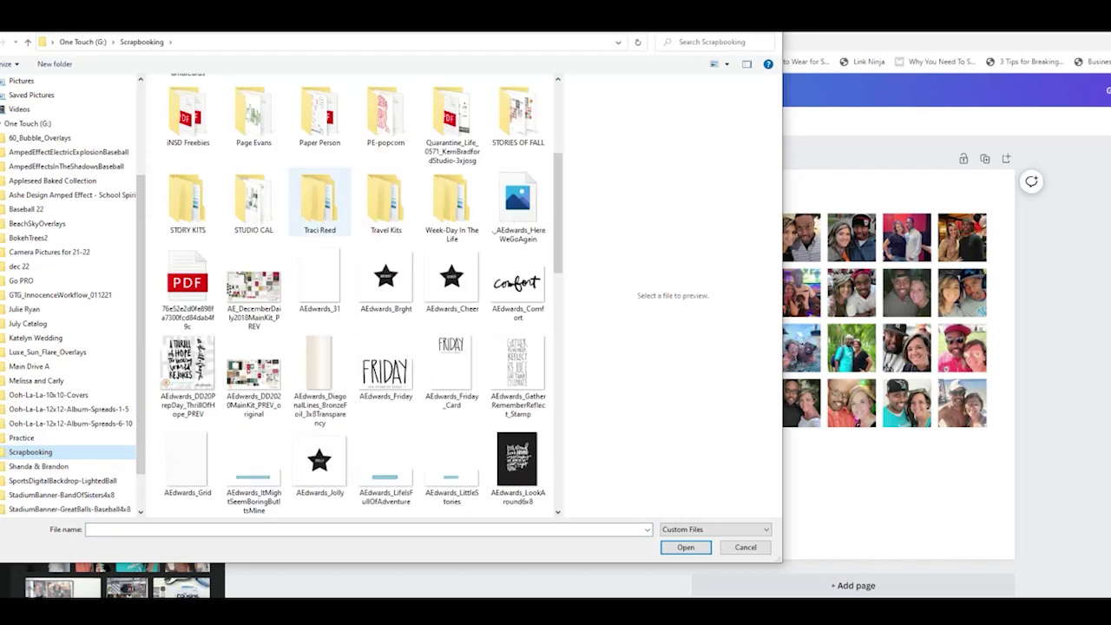
double_click(315, 212)
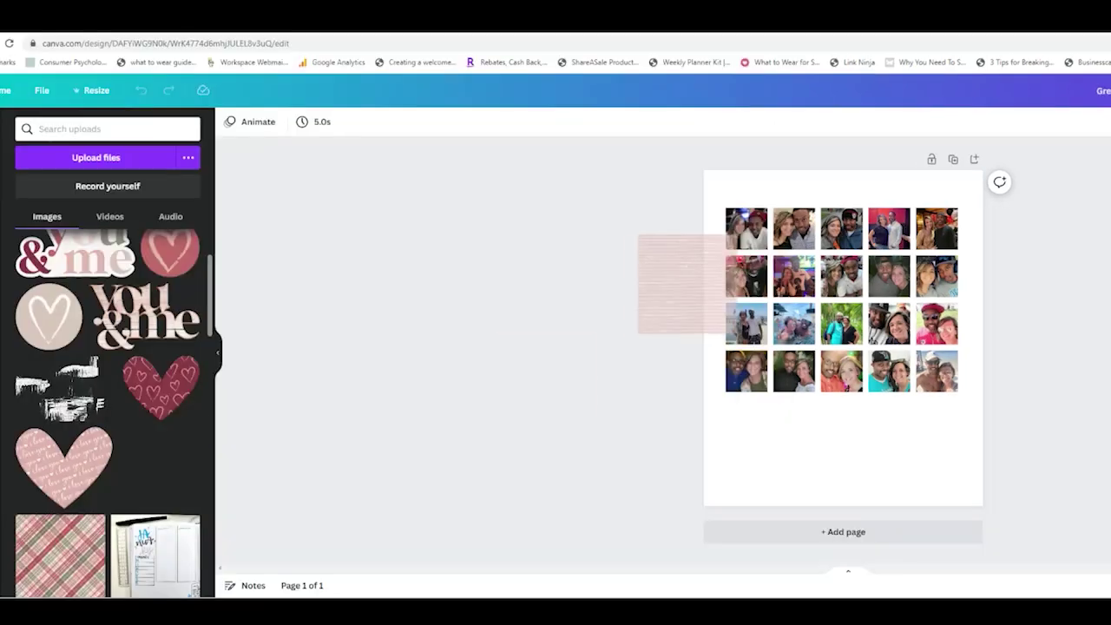
Set the uploaded pink striped paper as the full-page background behind the photo grid
drag(687, 283, 713, 286)
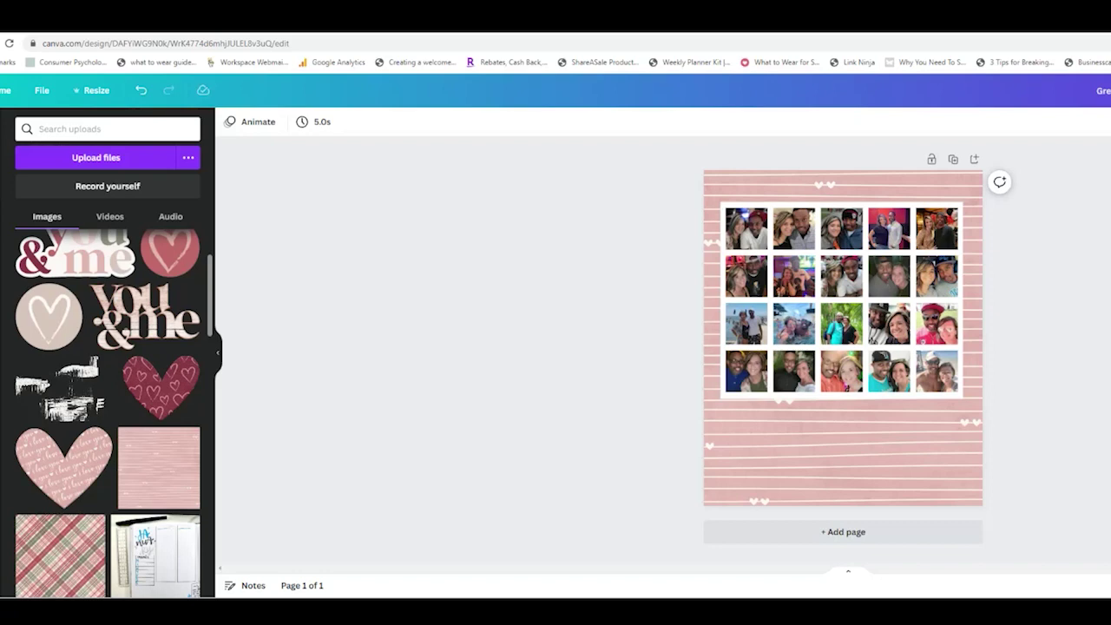
drag(64, 391, 581, 412)
drag(169, 252, 746, 228)
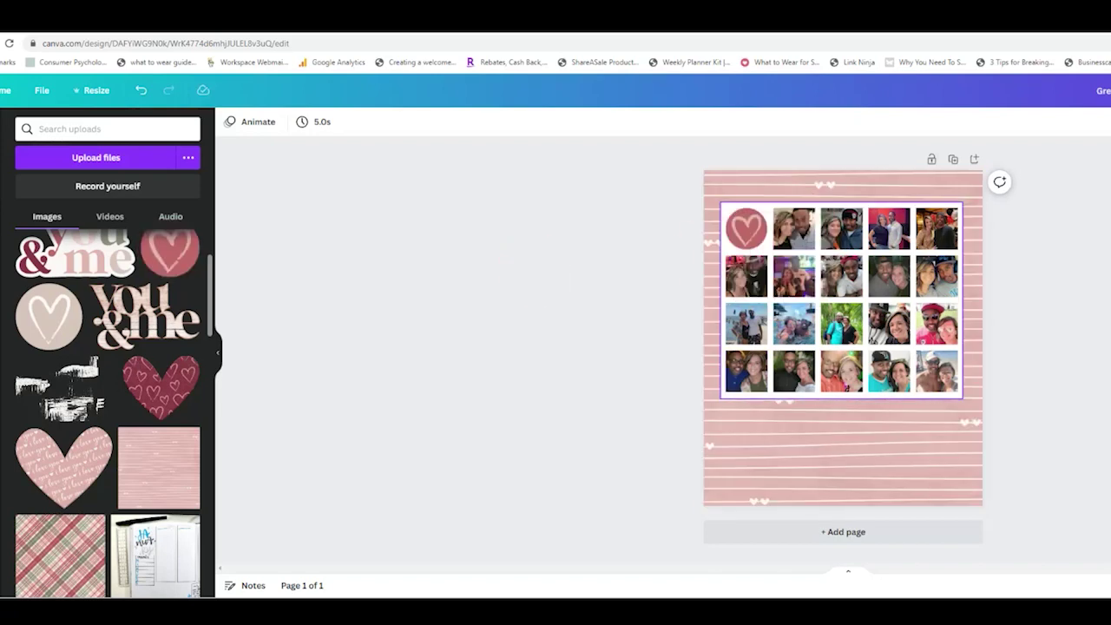
key(ctrl+z)
drag(169, 251, 761, 204)
key(ctrl+z)
Tilt the large red heart circle and place it over the page's upper-left corner, running off the edges
drag(858, 191, 851, 157)
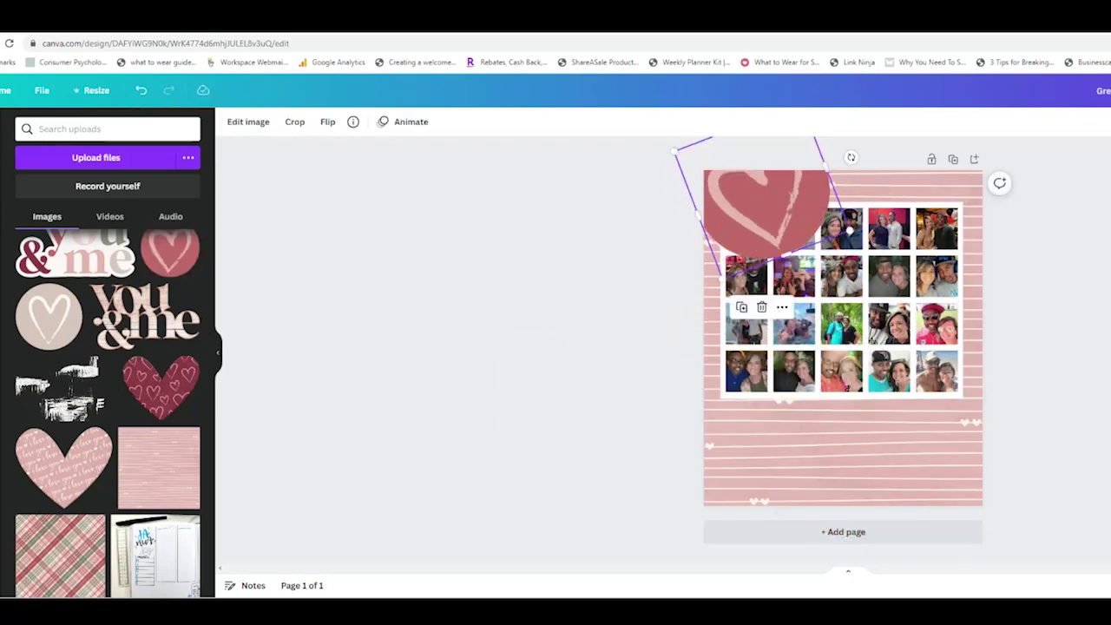
drag(765, 201, 760, 213)
key(Escape)
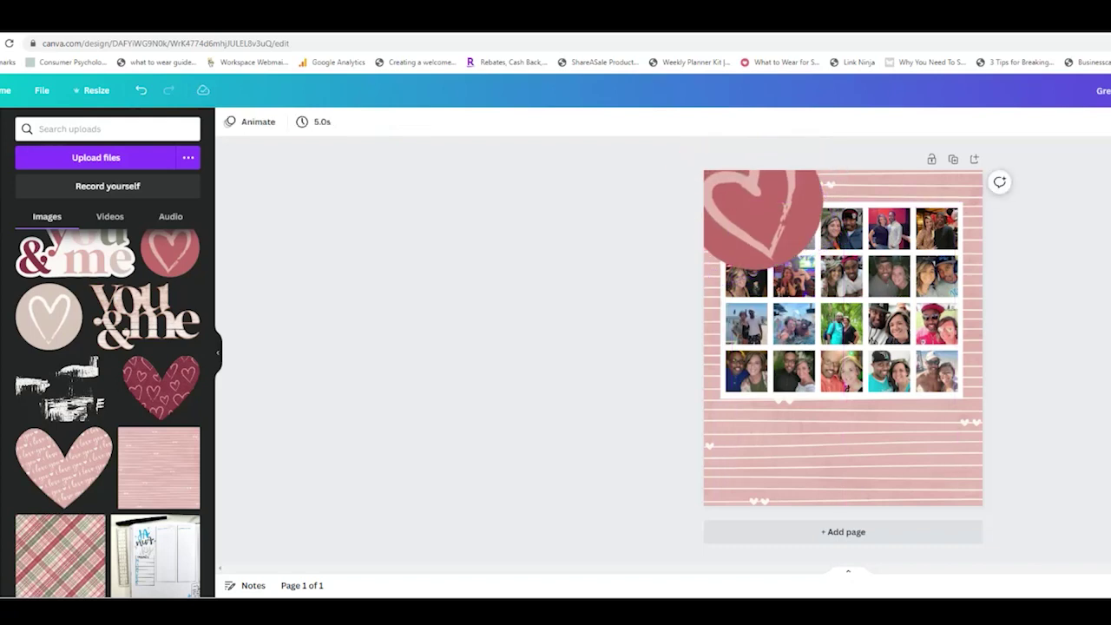
Set the red heart circle's transparency to 50% and send it behind the photo grid
click(785, 203)
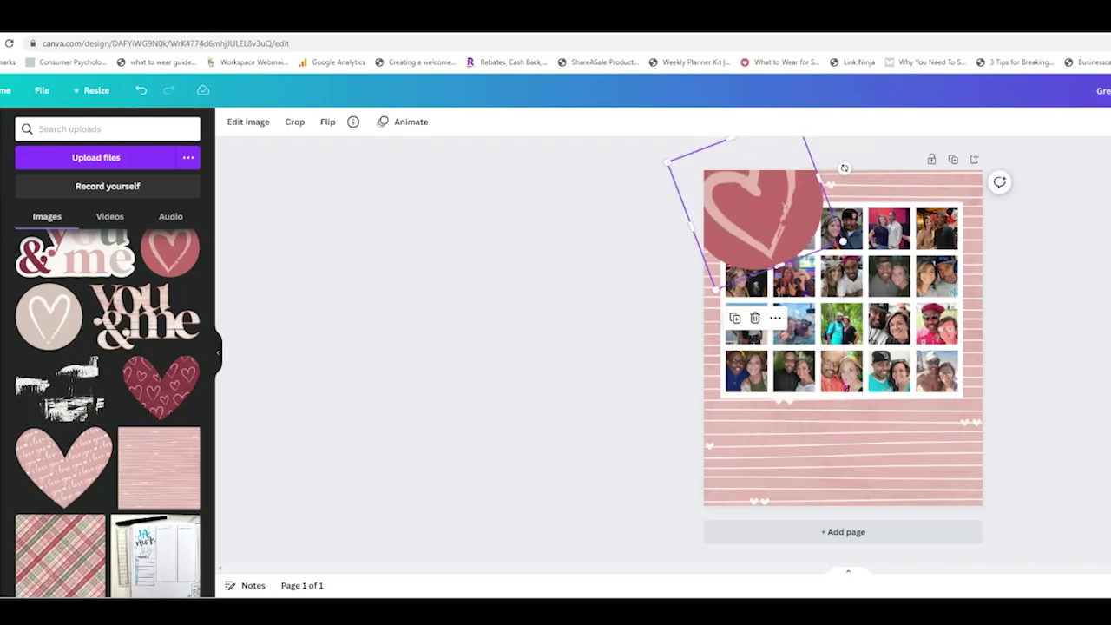
key(5)
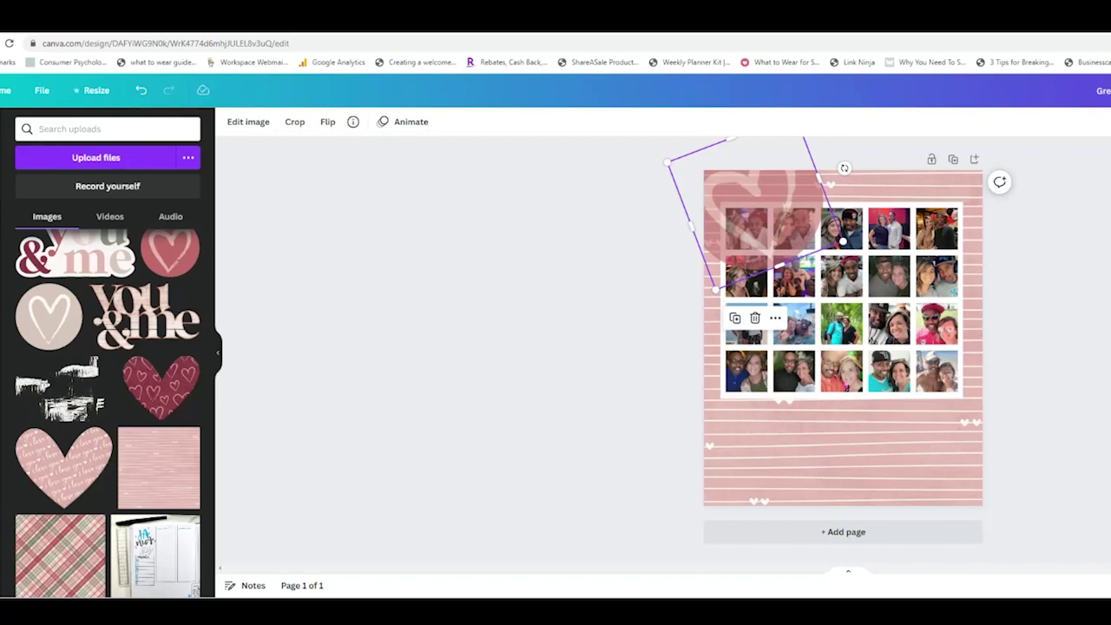
key(ctrl+[)
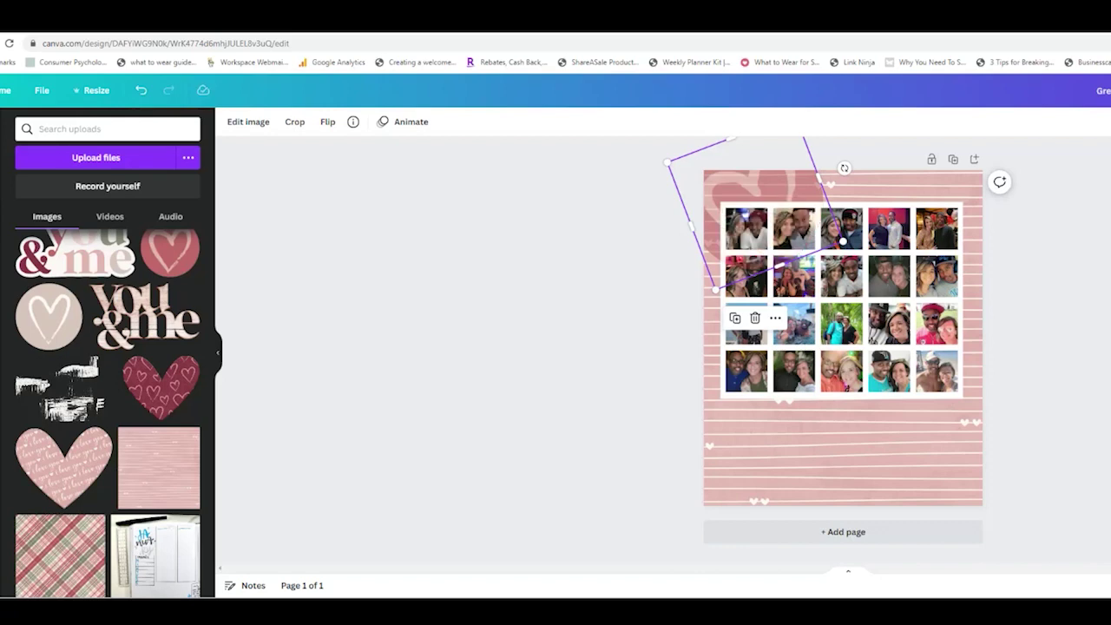
Add the beige heart circle, enlarged and tilted, in the page's lower-right corner behind the photo grid at 50% transparency
drag(49, 316, 913, 436)
drag(846, 370, 807, 330)
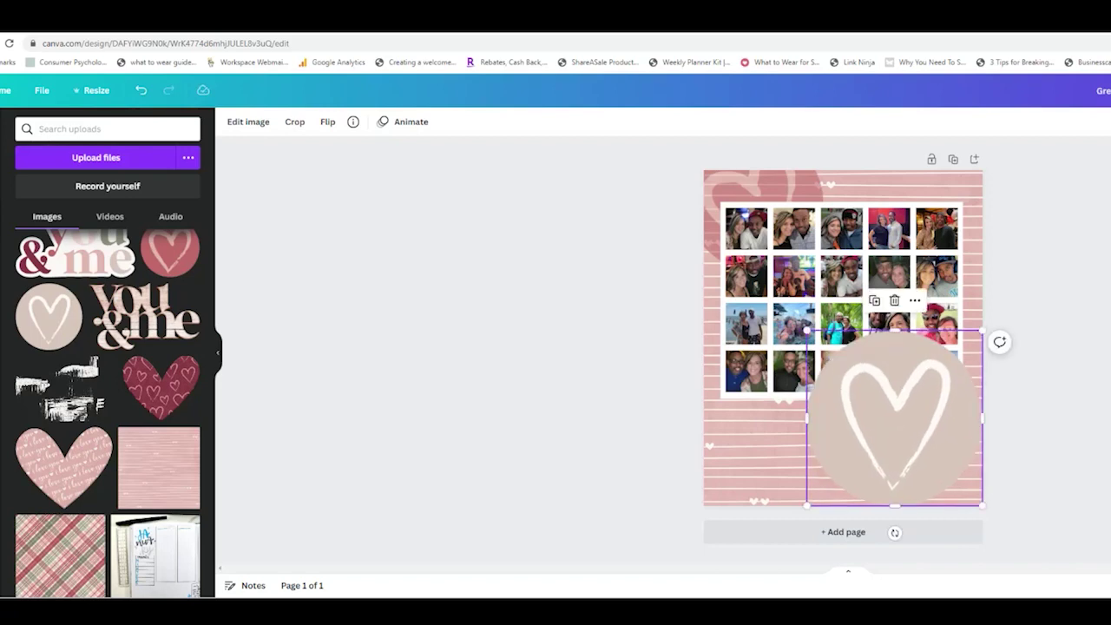
key(ctrl+[)
drag(894, 532, 871, 526)
key(5)
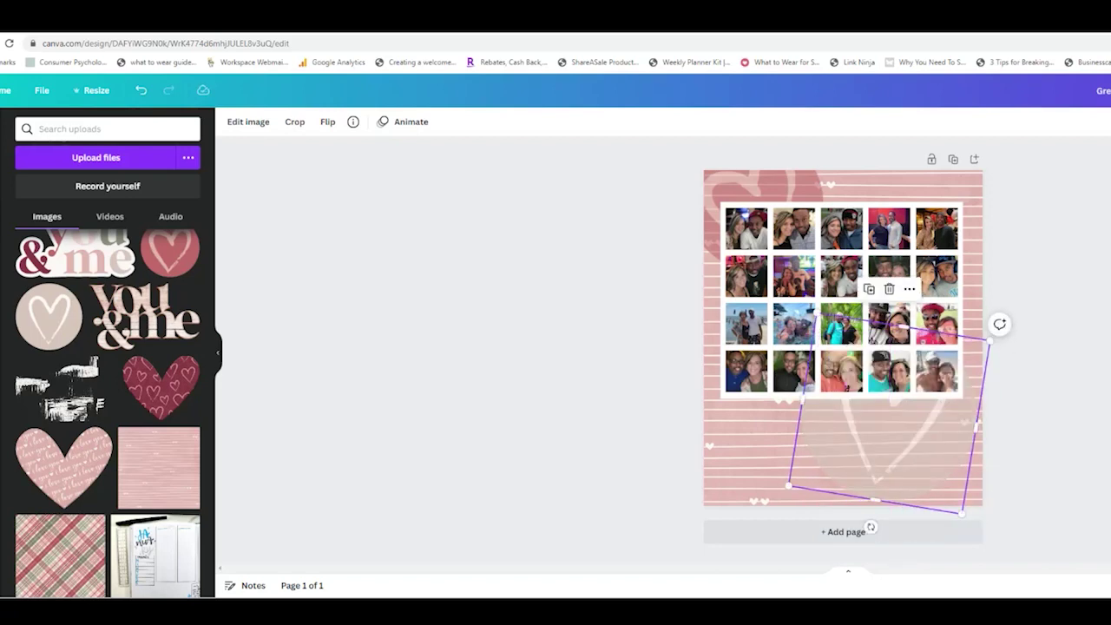
Add the multicoloured "you & me" sticker, scaled down and slightly tilted, overlapping the lower-left edge of the photo grid
scroll(107, 373, down, 1)
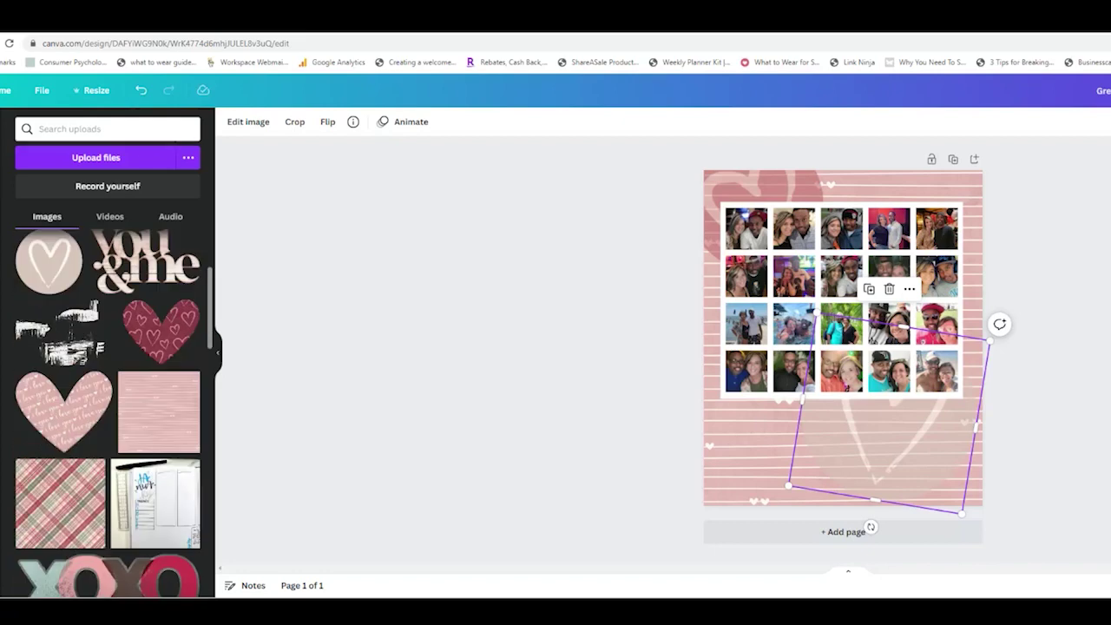
scroll(107, 373, up, 2)
drag(77, 368, 762, 461)
drag(847, 419, 783, 450)
drag(781, 451, 846, 392)
drag(793, 418, 773, 413)
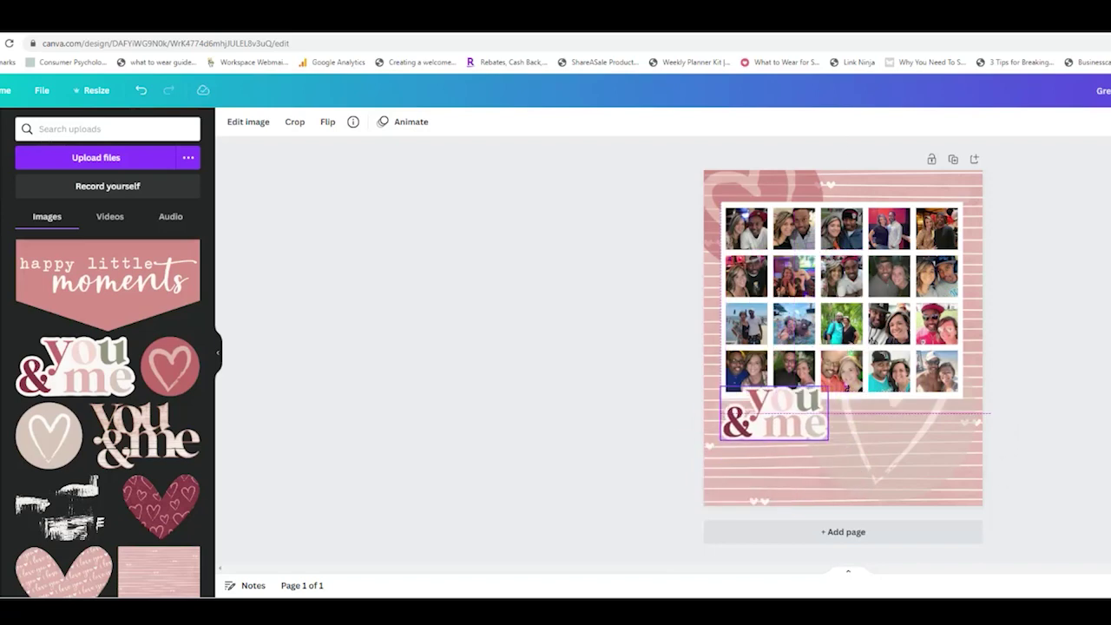
drag(774, 467, 779, 467)
drag(778, 418, 786, 419)
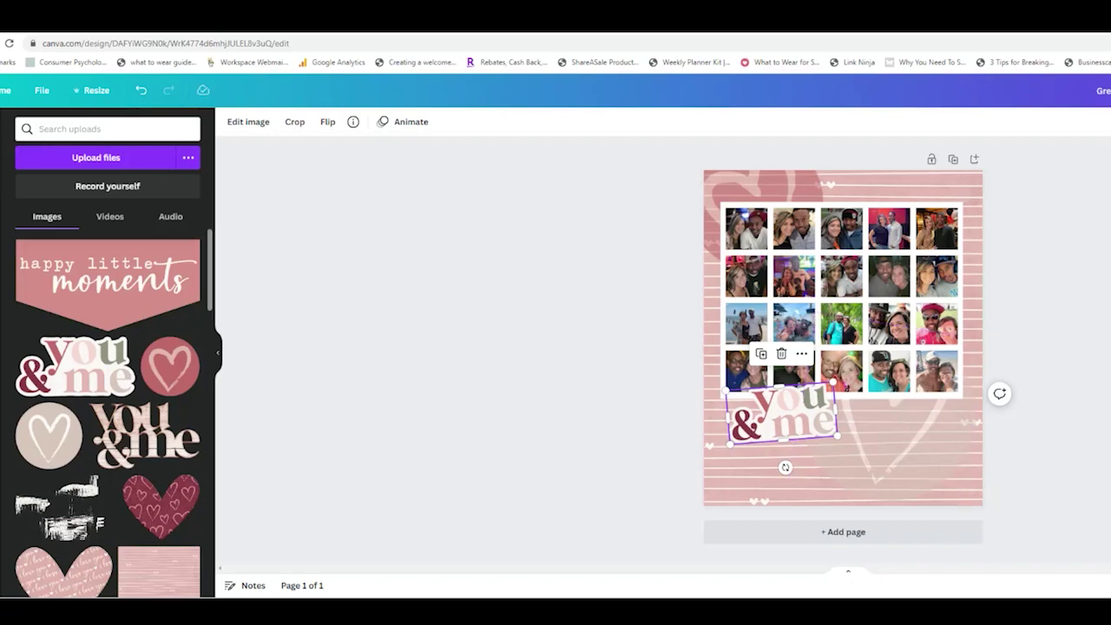
Add the white paint strokes at the page's upper-right corner and send them behind the photo grid
mouse_move(66, 511)
mouse_down()
mouse_move(646, 407)
mouse_move(972, 269)
mouse_move(1017, 267)
mouse_move(937, 229)
mouse_move(713, 347)
mouse_move(662, 503)
mouse_move(807, 499)
mouse_up()
mouse_move(781, 451)
mouse_down()
mouse_move(827, 493)
mouse_move(764, 314)
mouse_move(777, 338)
mouse_up()
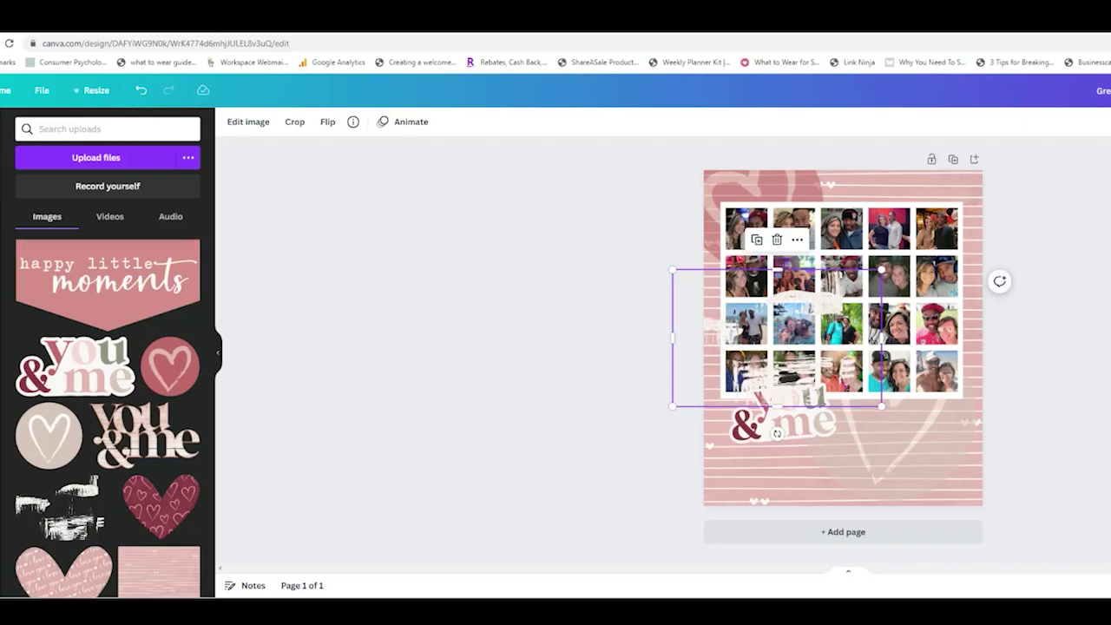
mouse_move(834, 302)
mouse_down()
mouse_move(975, 179)
mouse_move(954, 163)
mouse_move(975, 165)
mouse_up()
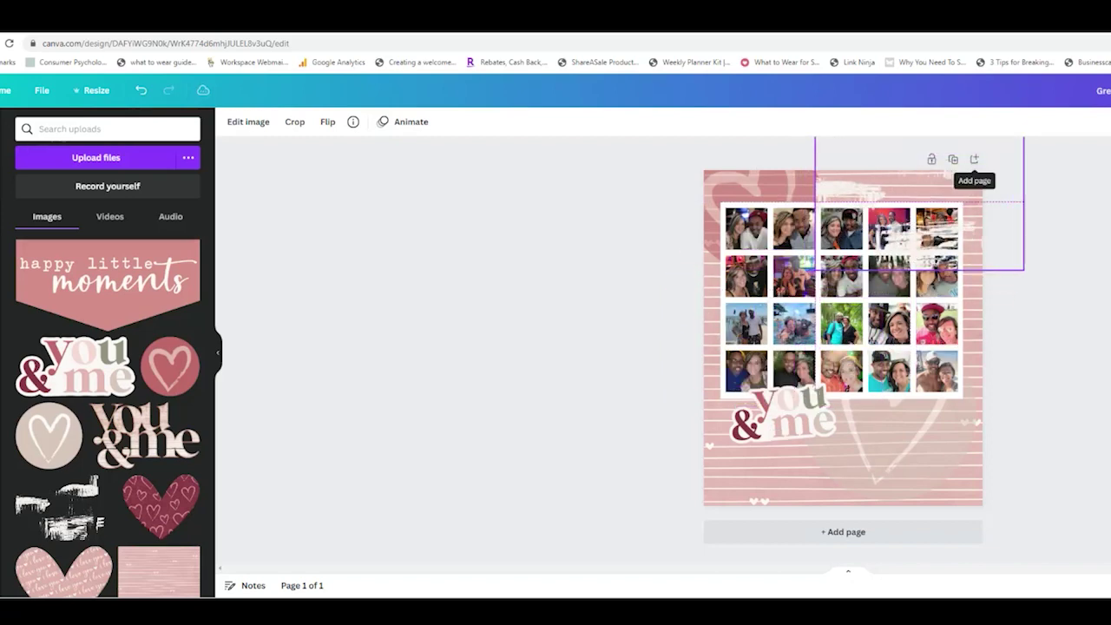
key(ctrl+[)
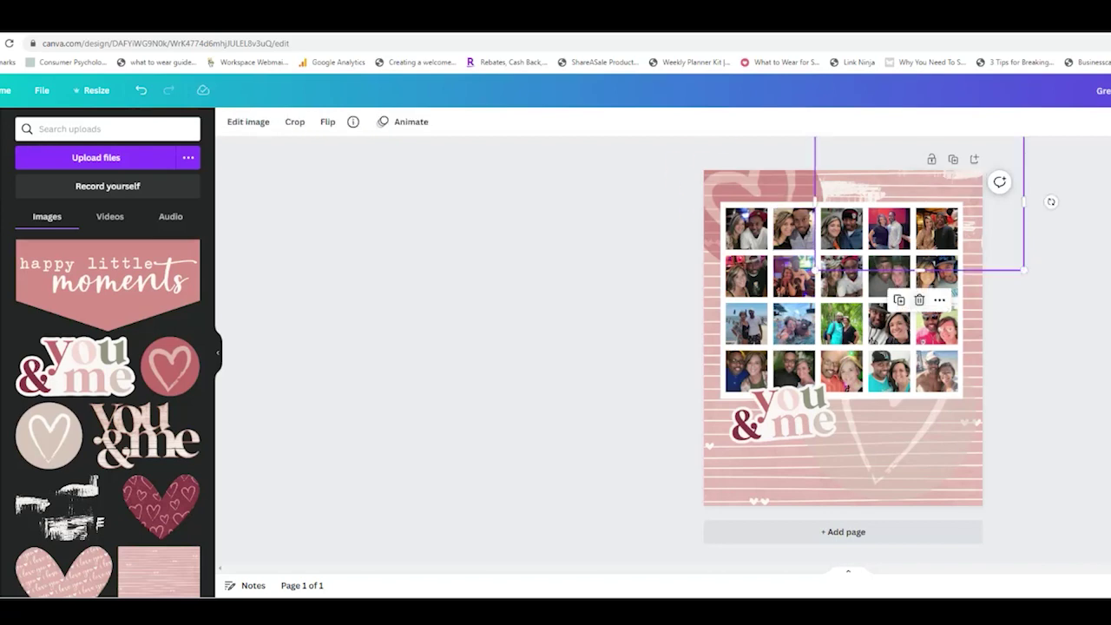
Duplicate the white paint strokes and place the copy across the page's lower part, behind the "you & me" sticker
click(899, 300)
mouse_move(925, 228)
mouse_down()
mouse_move(841, 481)
mouse_move(836, 459)
mouse_up()
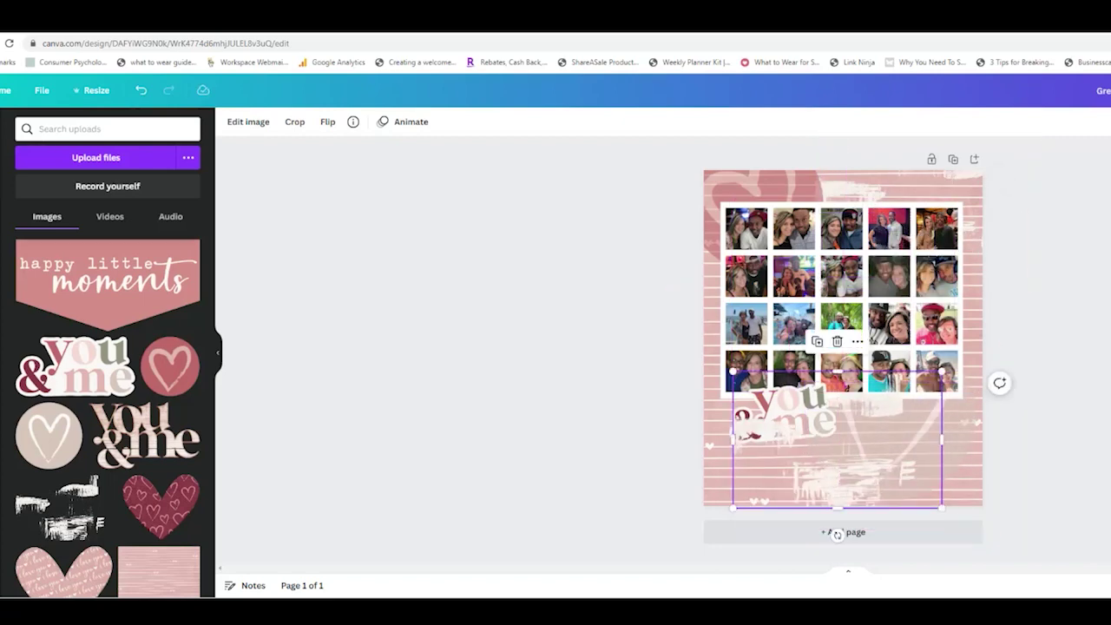
key(ctrl+[)
key(ctrl+[)
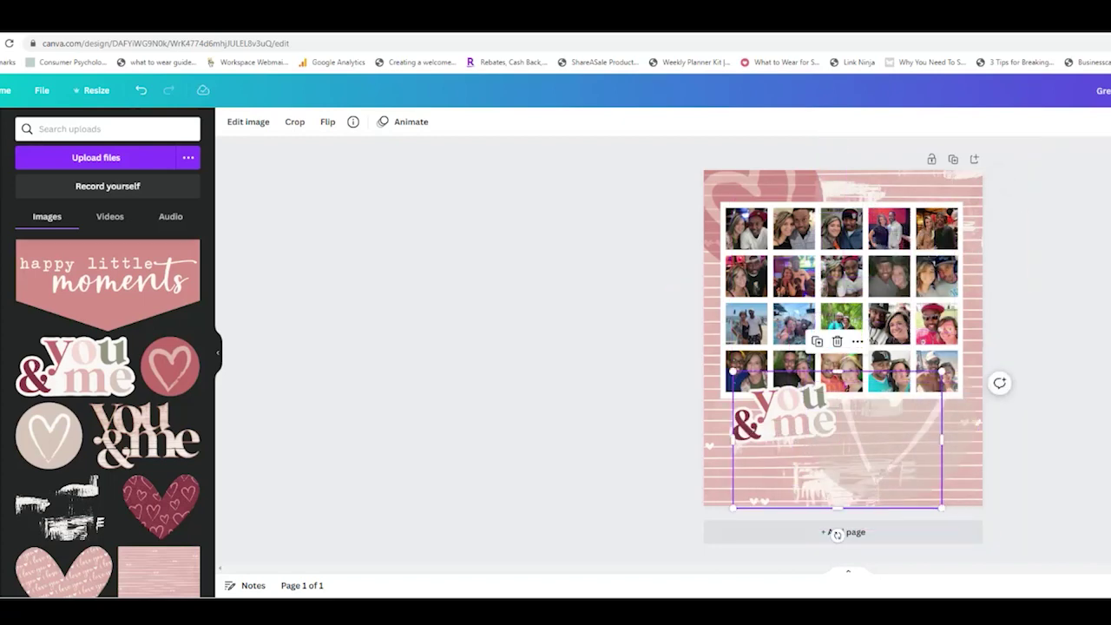
Enlarge the copied paint strokes so they reach the page's left edge and run past the bottom edge
drag(733, 508, 714, 521)
drag(714, 446, 703, 446)
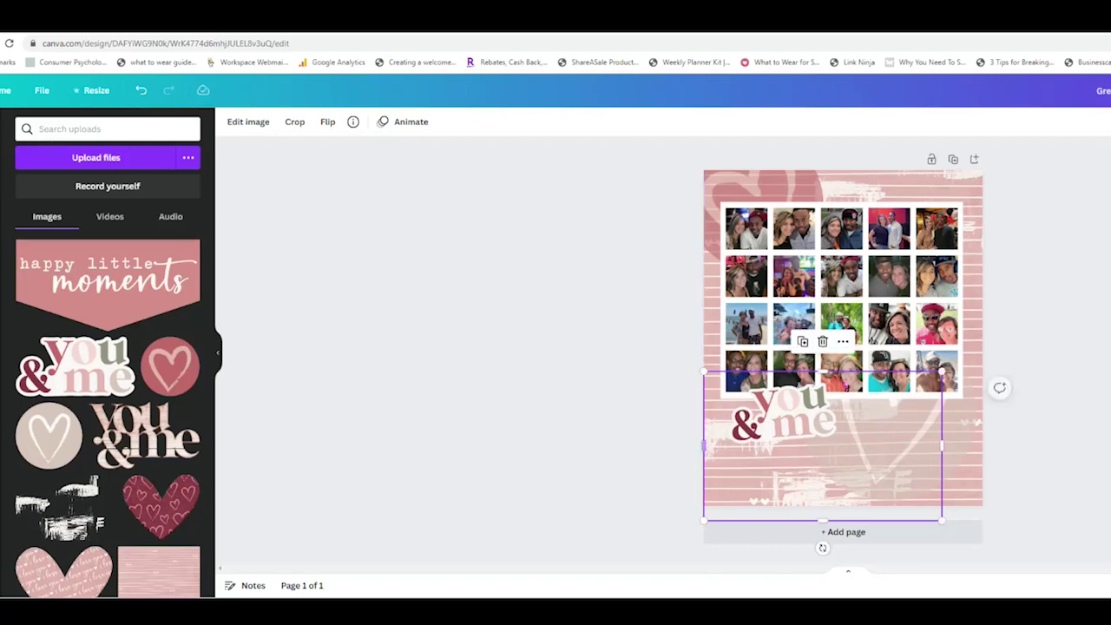
click(711, 347)
click(645, 358)
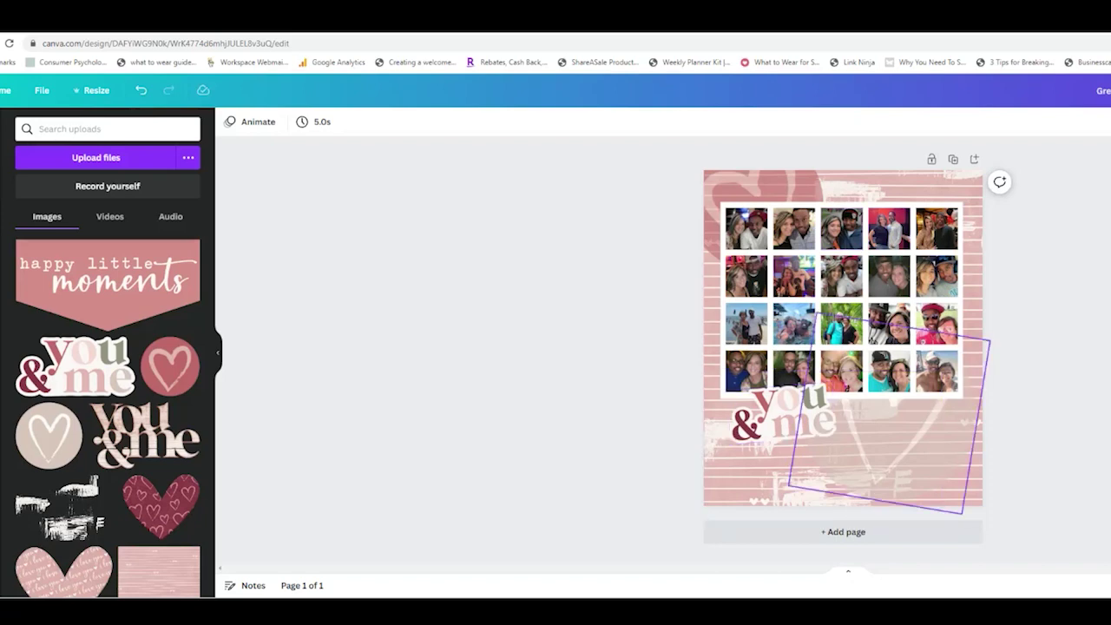
Swap the two heart circles, moving the beige one to the page's upper-left corner and the red one to the lower right
drag(883, 443, 725, 241)
drag(803, 180, 800, 264)
key(ctrl+z)
drag(785, 187, 934, 417)
drag(713, 272, 753, 183)
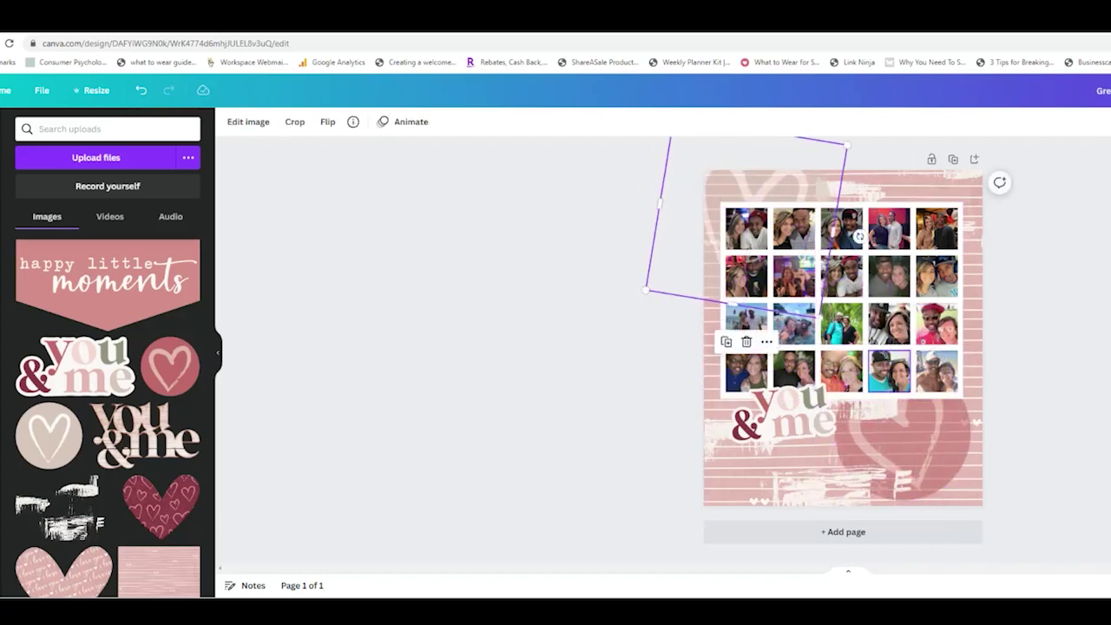
Nudge the red heart circle slightly toward the page's right edge, below the photo grid
click(834, 481)
click(918, 441)
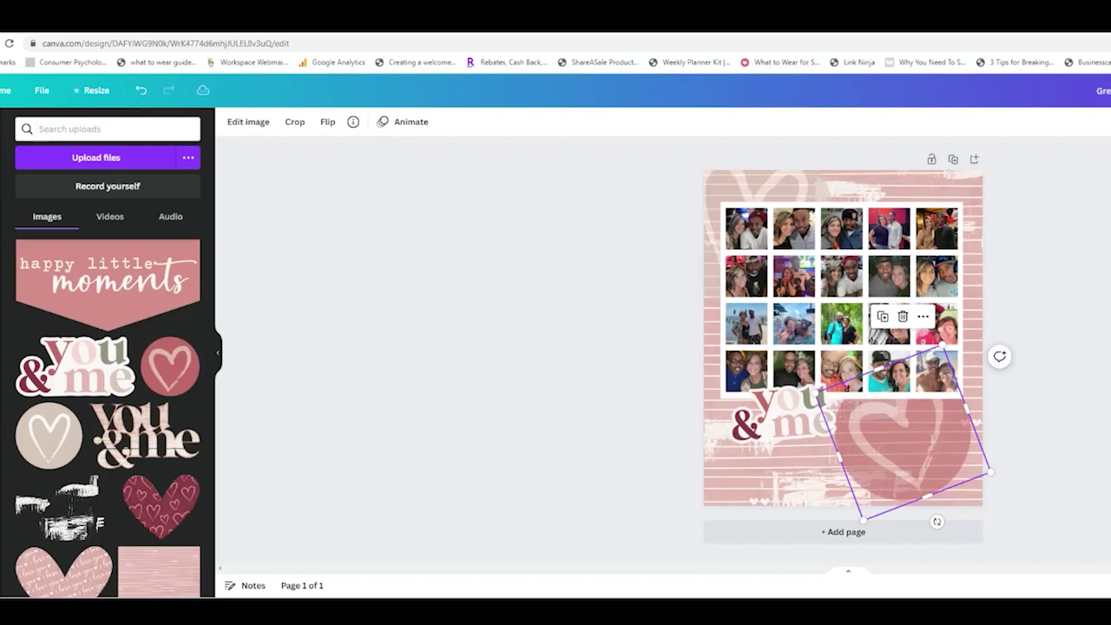
drag(911, 438, 918, 437)
click(1046, 442)
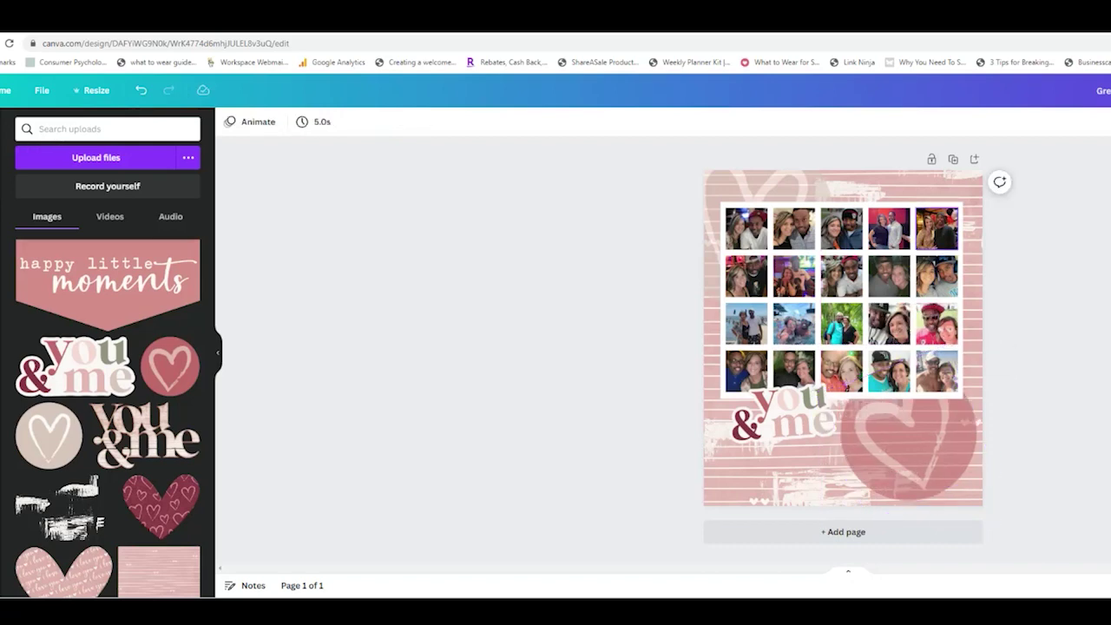
drag(108, 278, 878, 195)
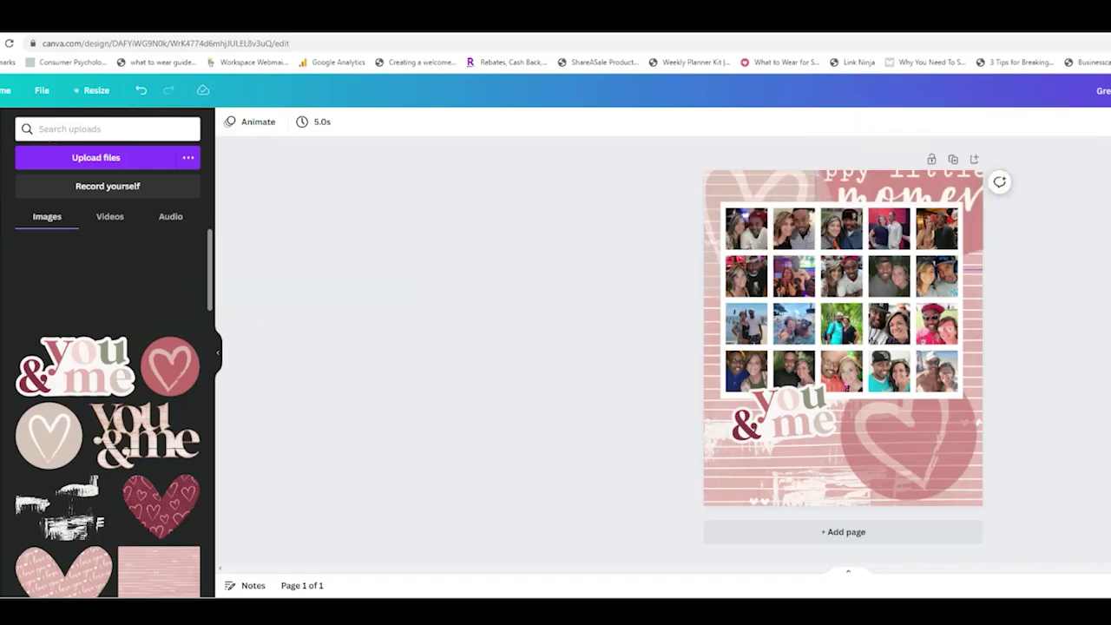
drag(878, 196, 807, 473)
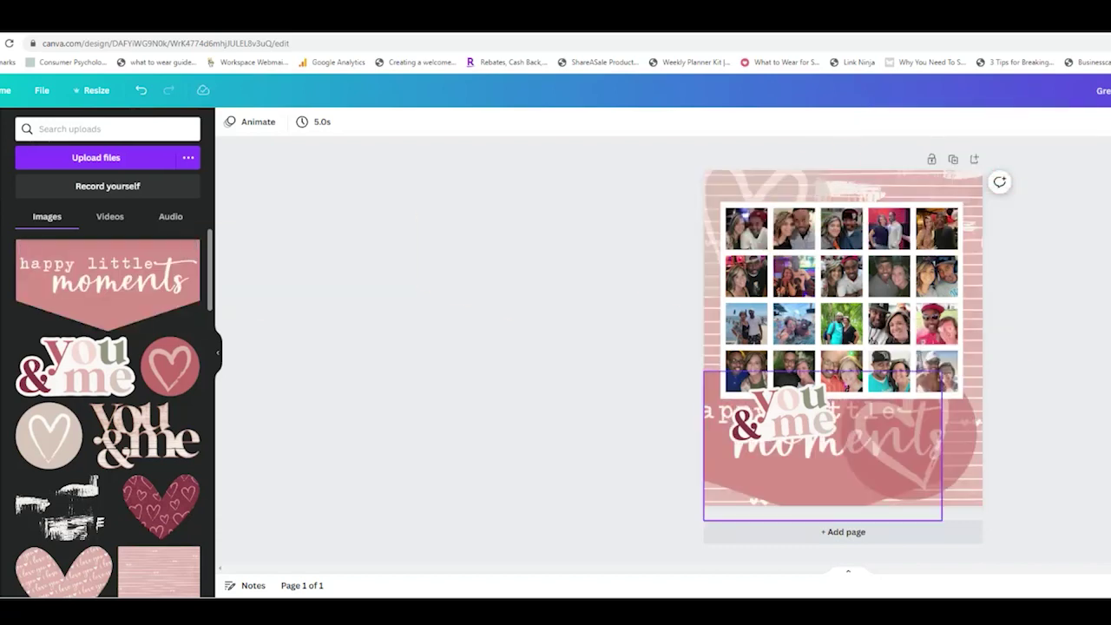
right_click(778, 407)
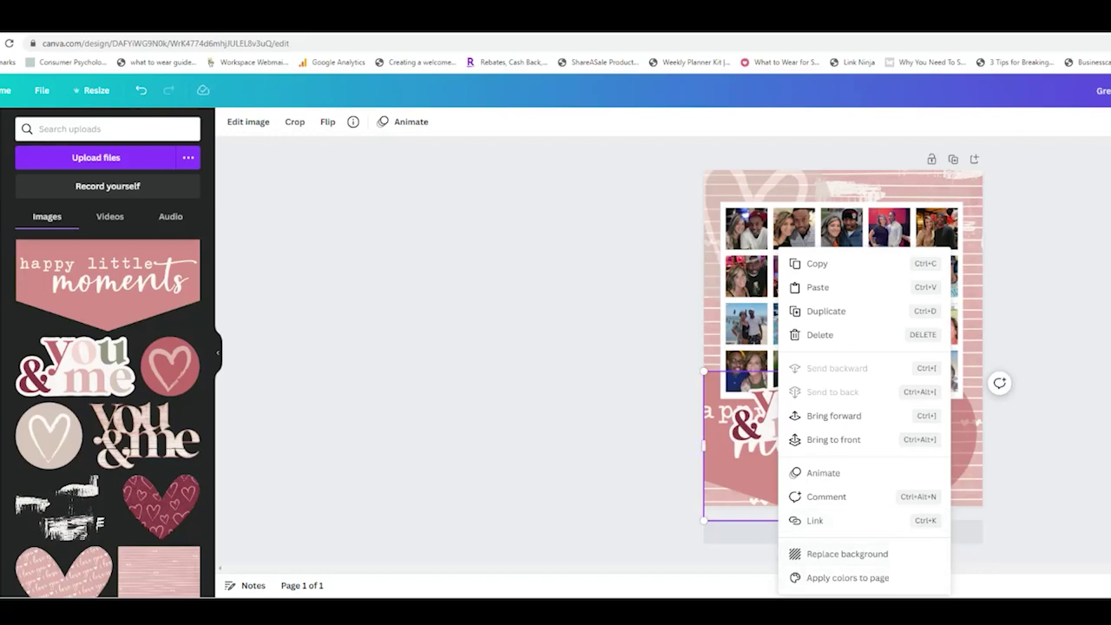
key(ctrl+z)
Add the "happy little moments" banner, shrunk to hang from the page's top edge above the last photo column
mouse_move(107, 282)
mouse_down()
mouse_move(231, 310)
mouse_move(751, 181)
mouse_move(893, 190)
mouse_move(941, 273)
mouse_up()
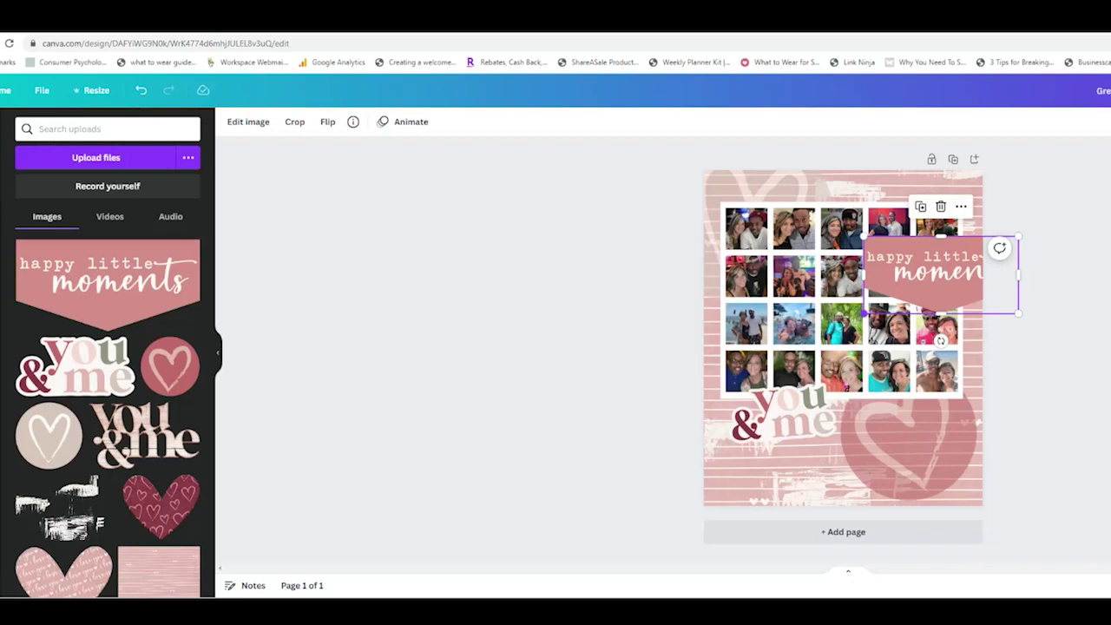
drag(864, 313, 937, 185)
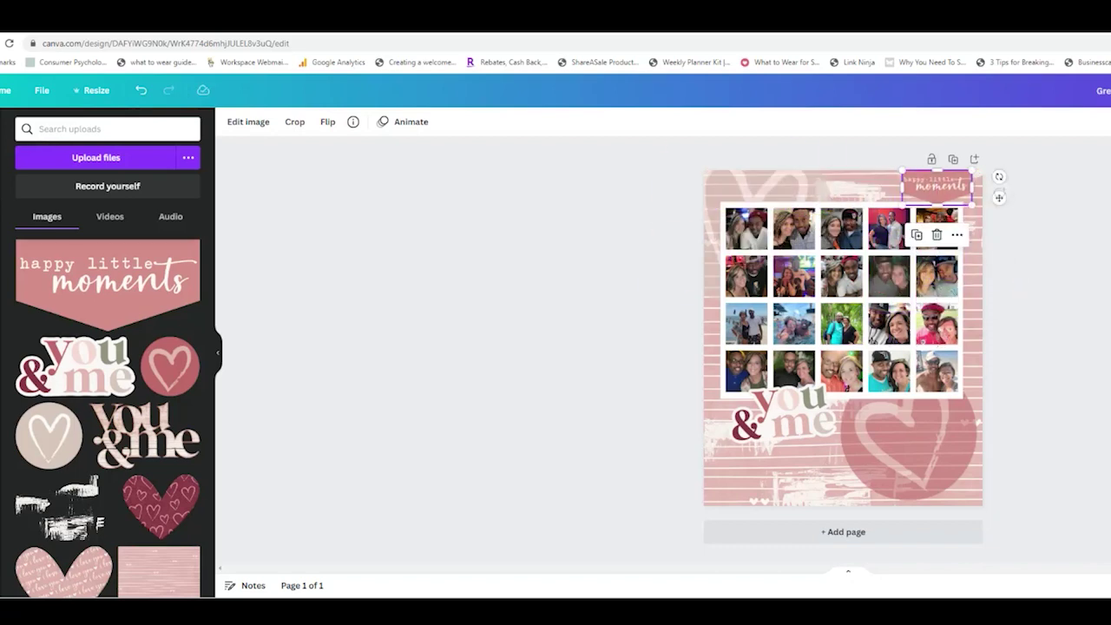
key(Escape)
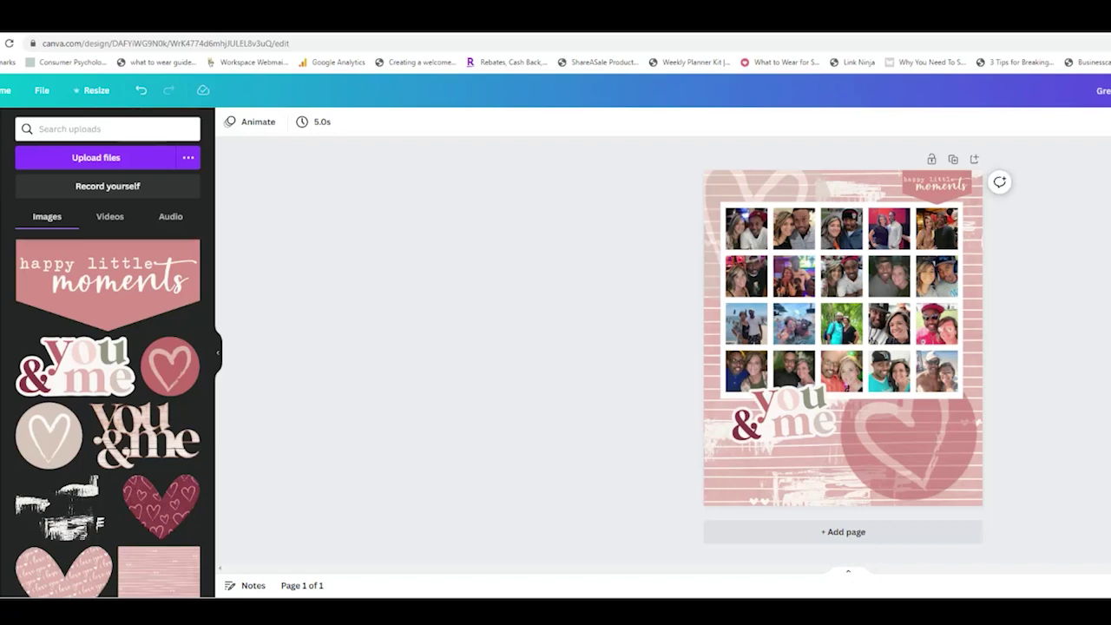
Add a single body text box below the "you & me" sticker and narrow it to about 2.7 in wide
scroll(107, 413, down, 4)
scroll(107, 413, up, 4)
click(1, 251)
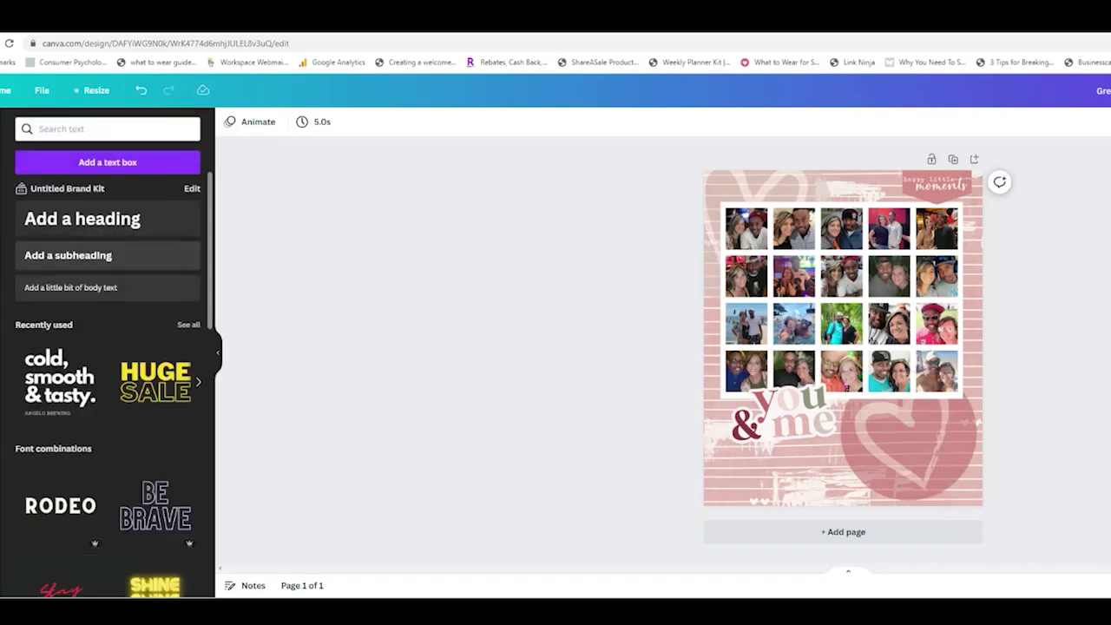
click(108, 287)
click(108, 287)
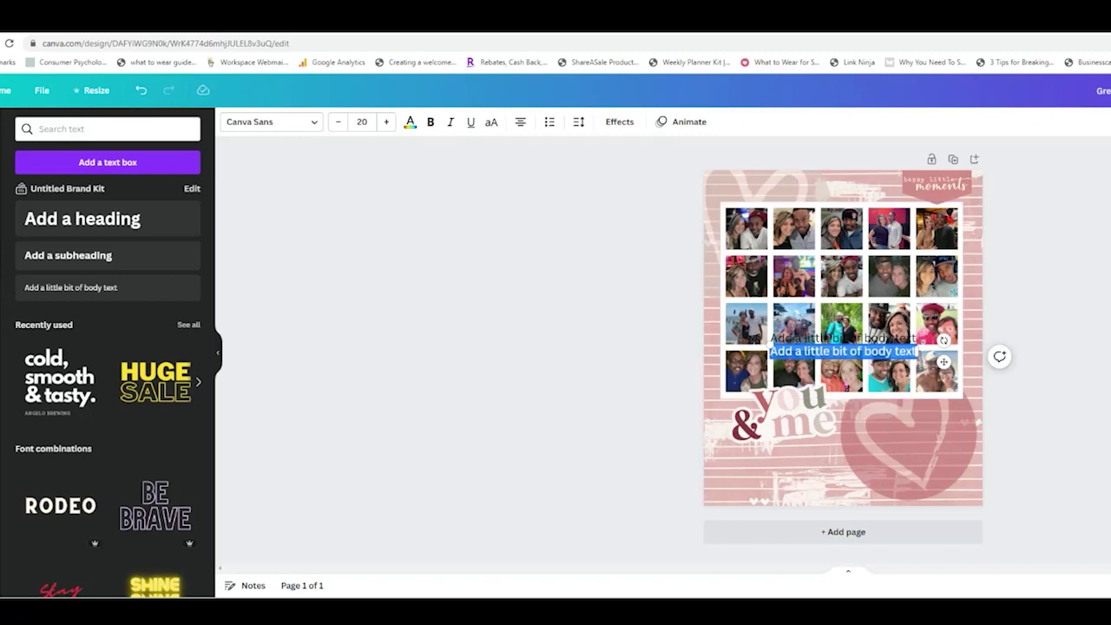
key(Delete)
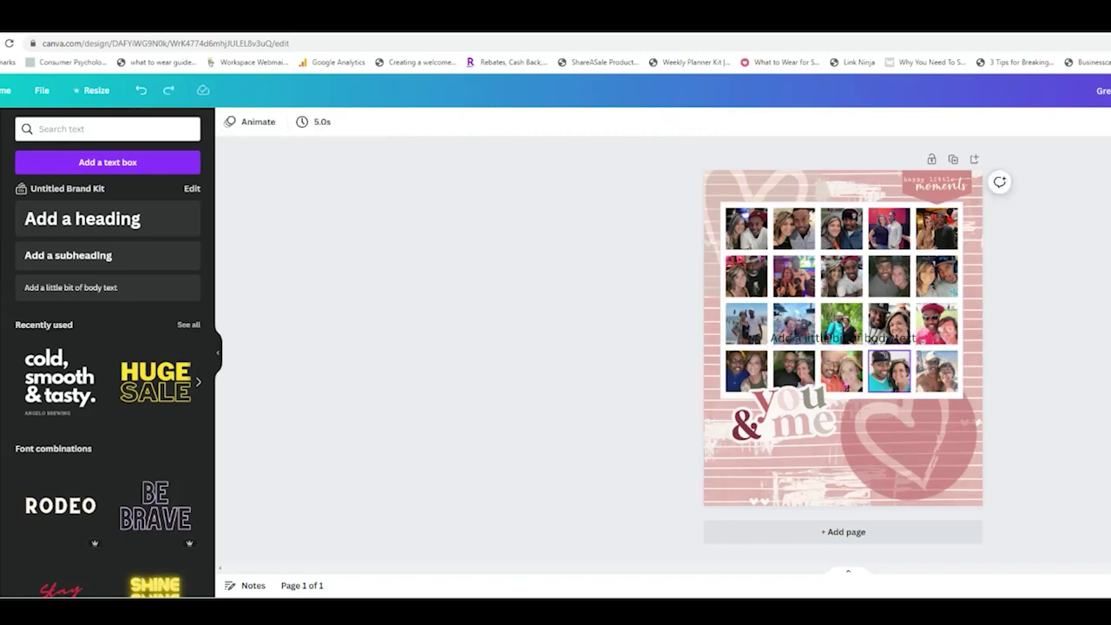
drag(843, 338, 799, 456)
drag(873, 457, 848, 464)
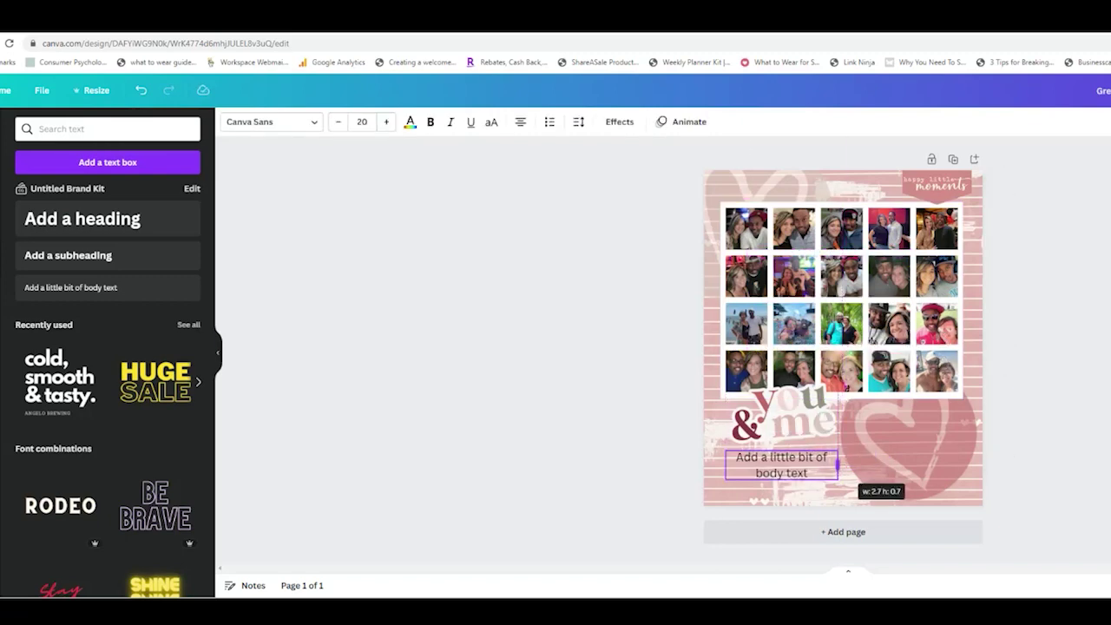
Widen the body text box slightly toward the page's left edge and set its font size to 12
drag(726, 464, 713, 464)
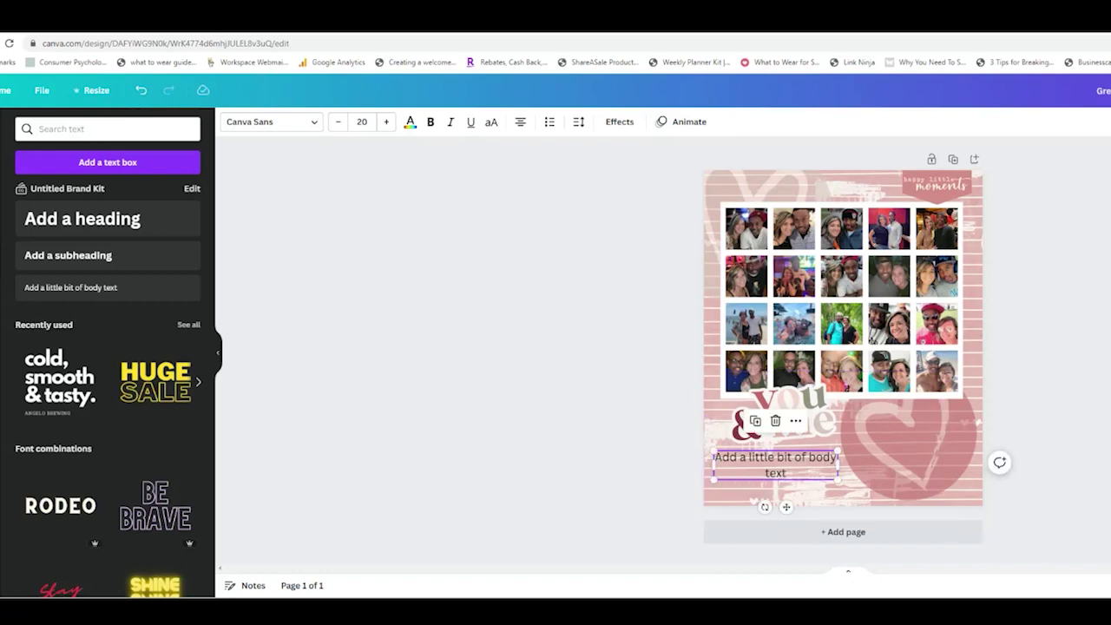
click(775, 472)
double_click(775, 473)
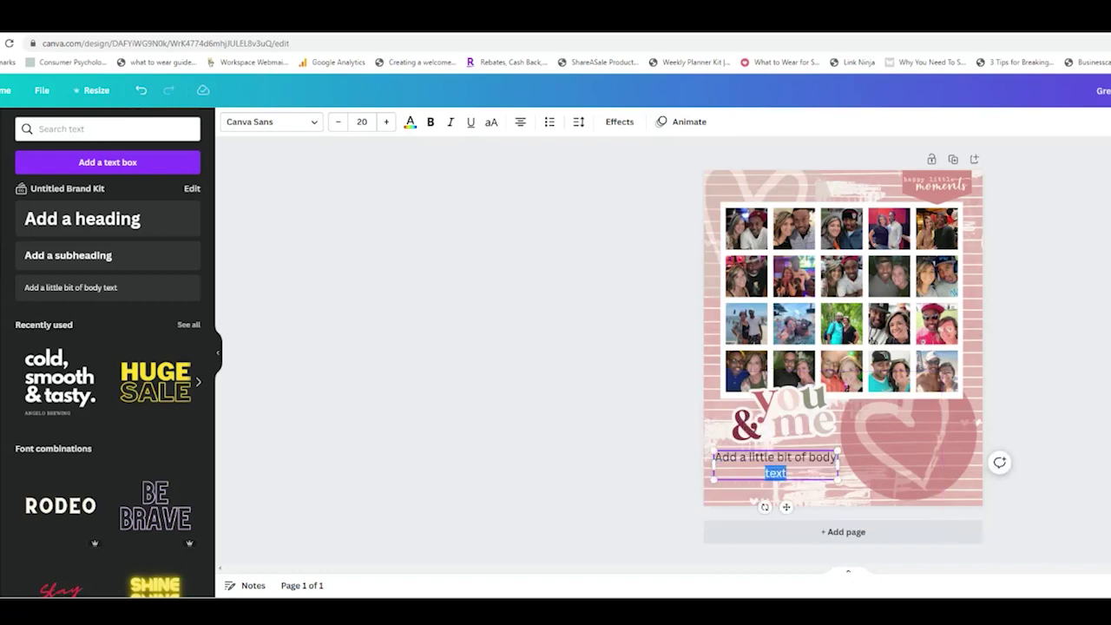
key(ctrl+a)
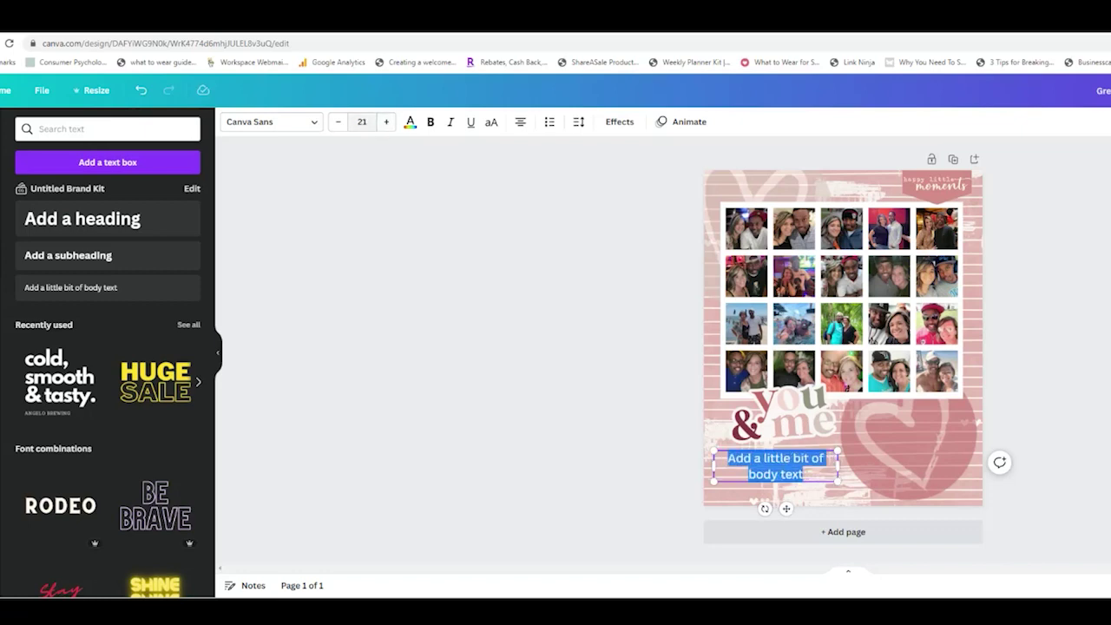
click(361, 122)
text(12)
key(Return)
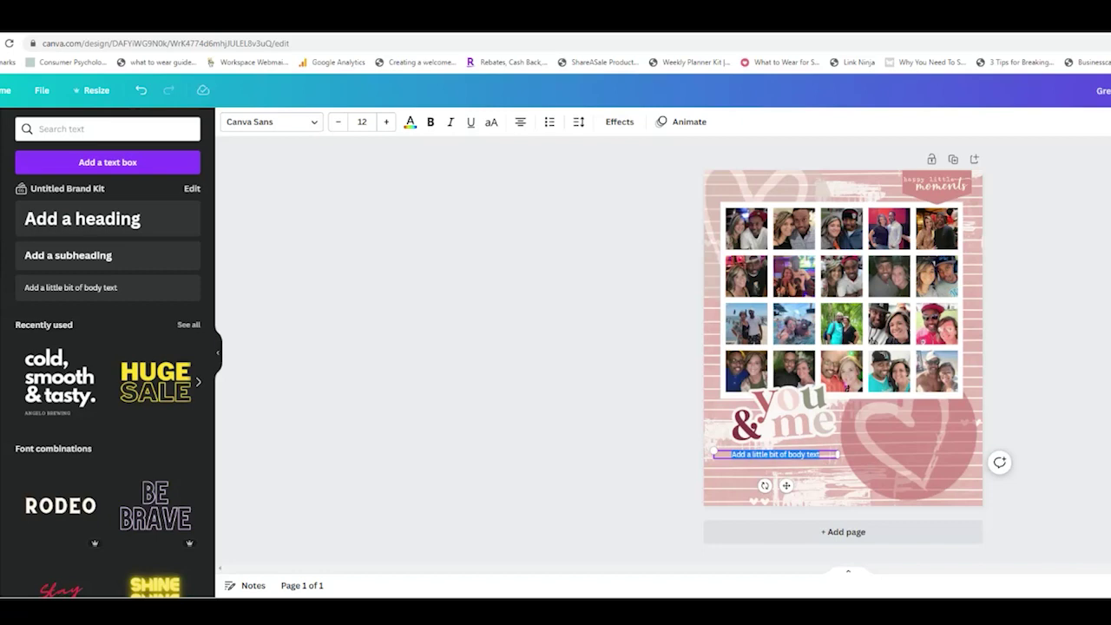
Replace the placeholder with "I love looking back on all our memories we made in 2022 through all of our selfies!"
text(I love looking back on all our me)
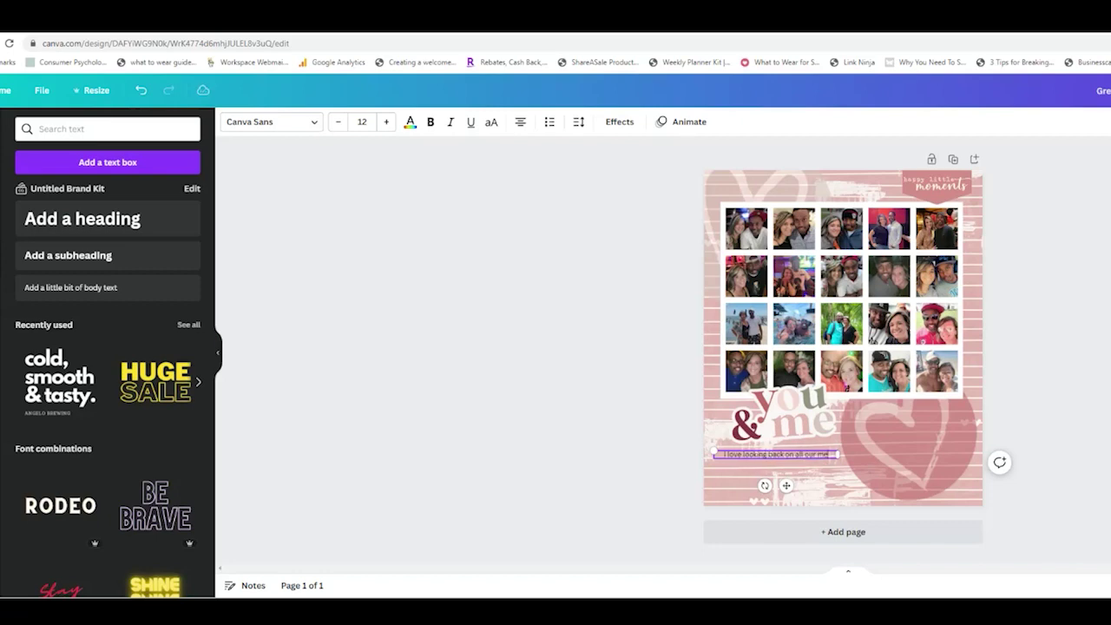
text(mories we made in)
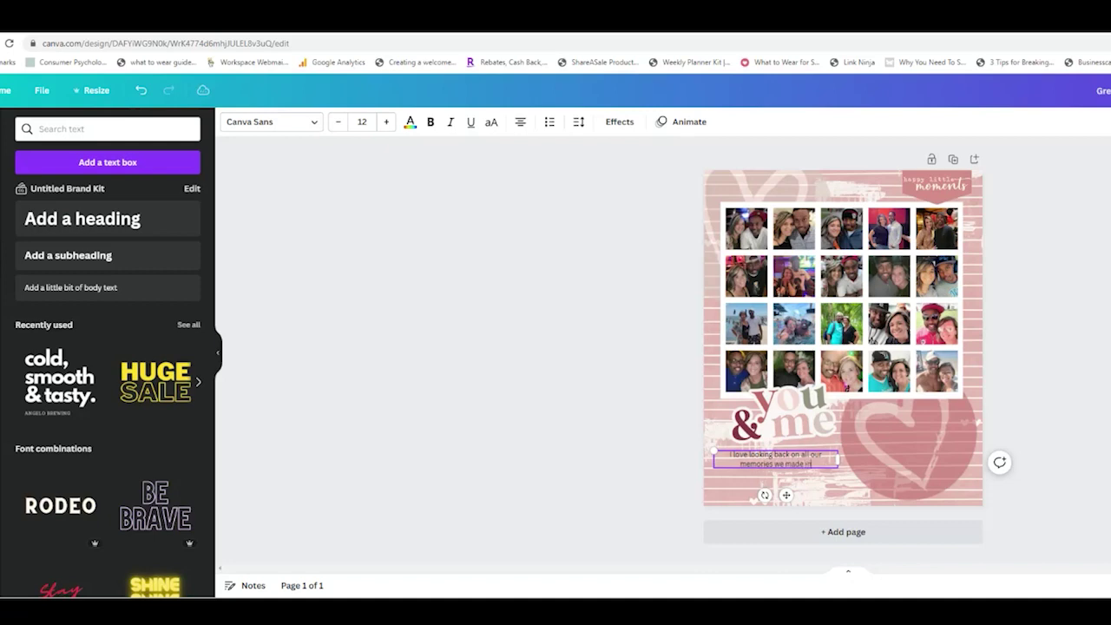
text( 2022 through all our)
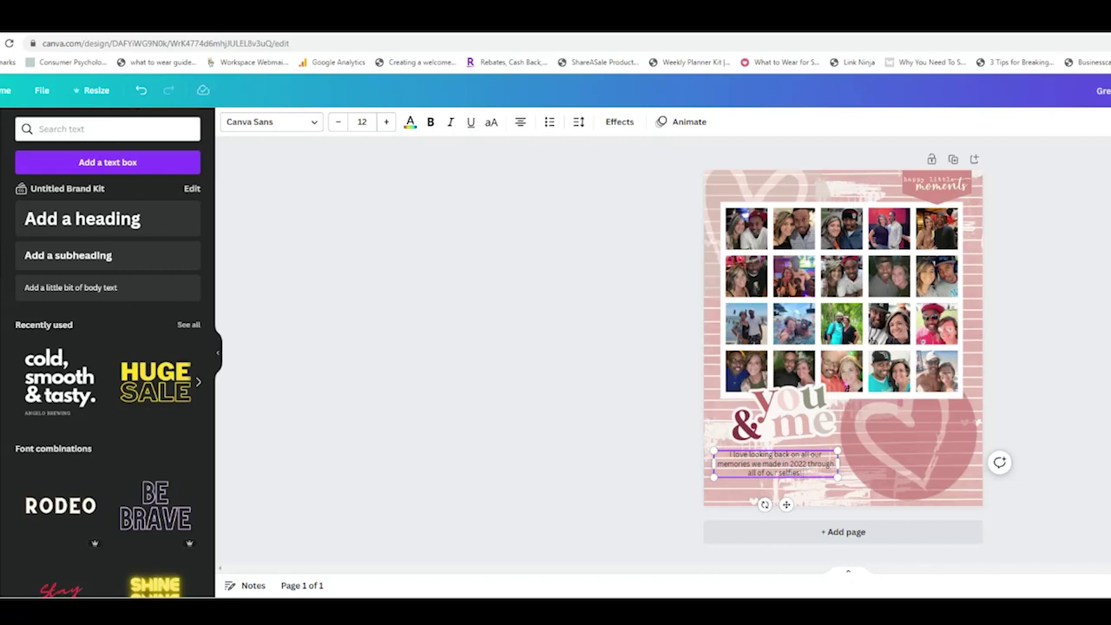
Continue the caption with "We do not get a ton of alone time but when we do we make the most out of it!"
text(ot get a ton of)
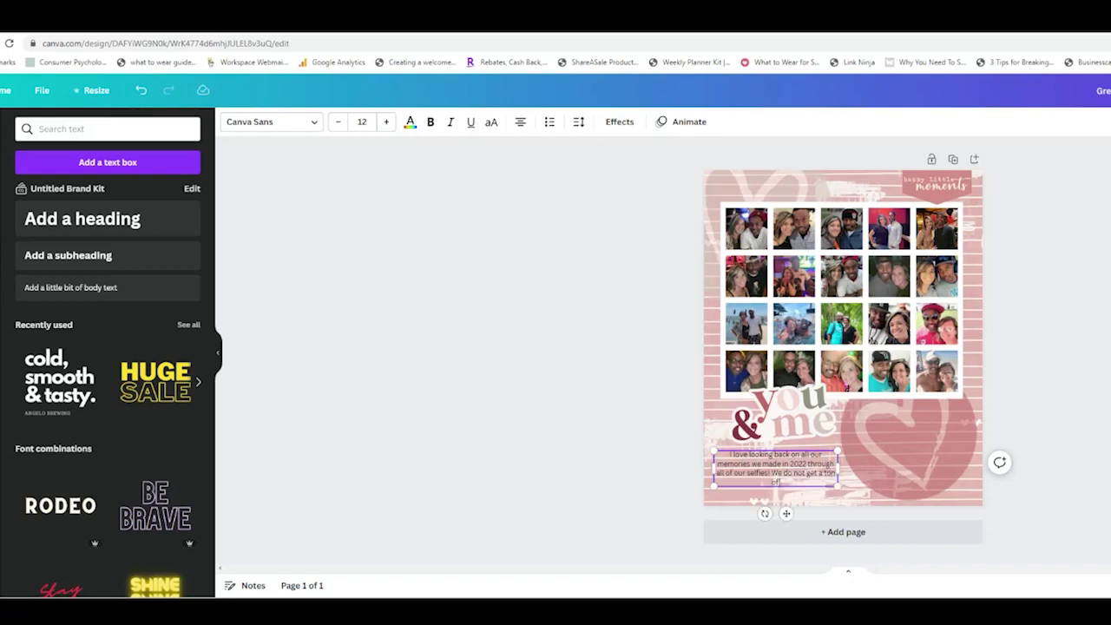
text( alone time but when we do we make it)
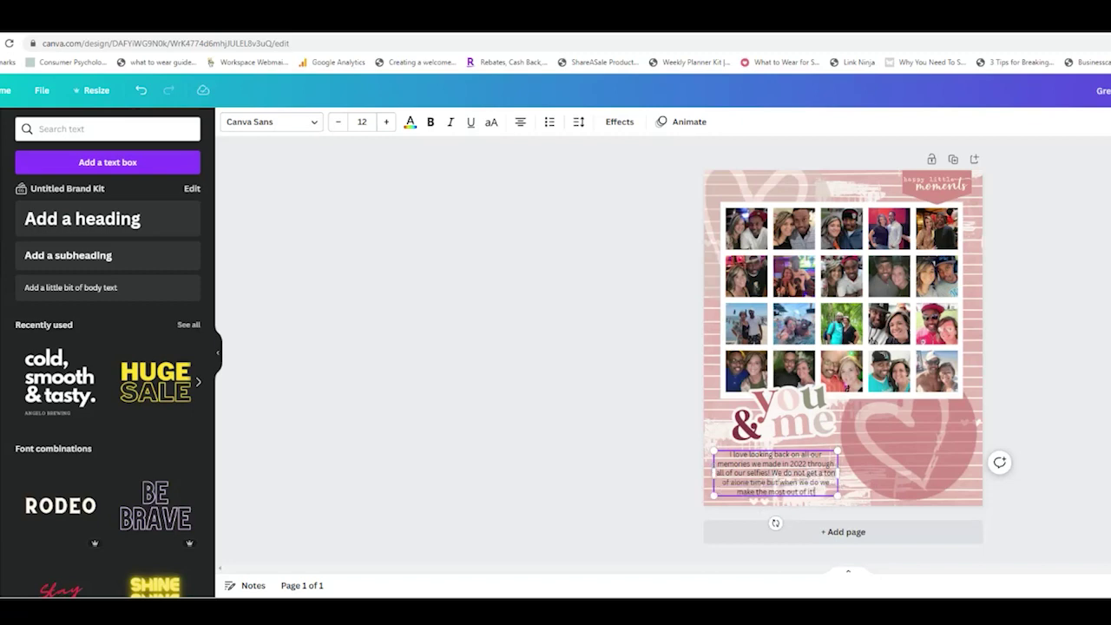
Reduce the whole caption's font size to 11 and narrow its text box slightly from the left side
drag(815, 492, 734, 493)
drag(815, 492, 727, 454)
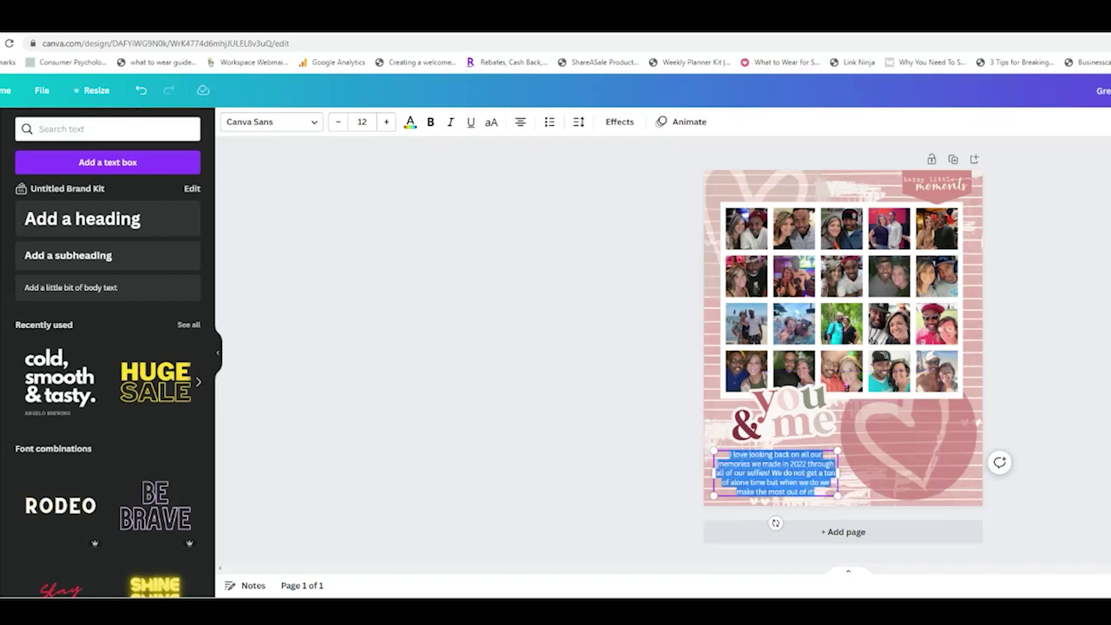
click(338, 122)
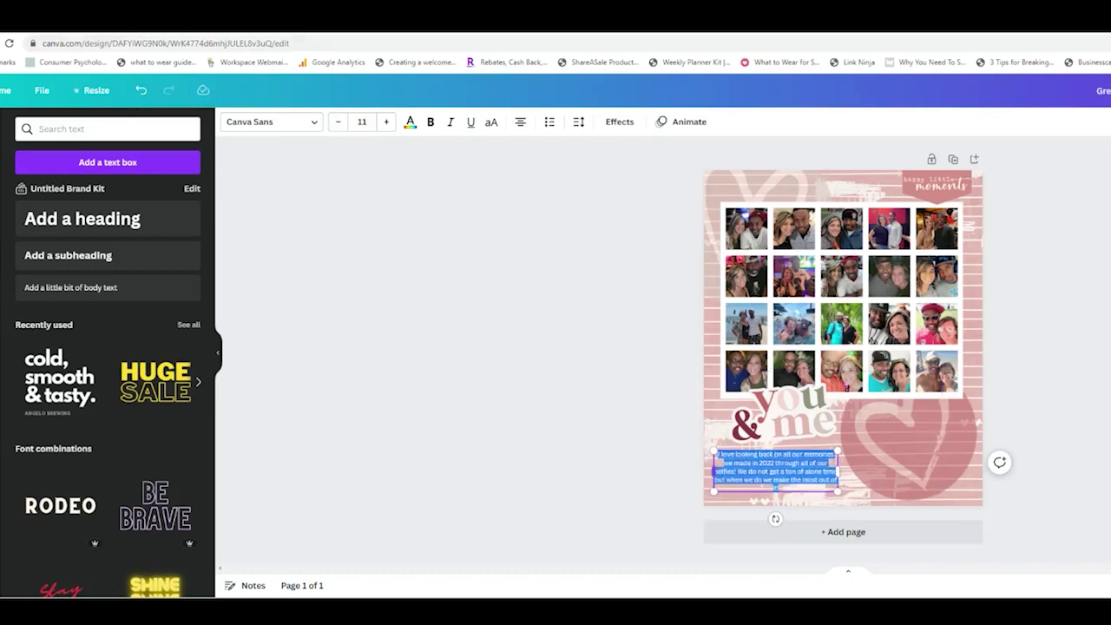
drag(713, 472, 720, 471)
Search the fonts for "typewriter" and apply True Typewriter to the caption
click(271, 122)
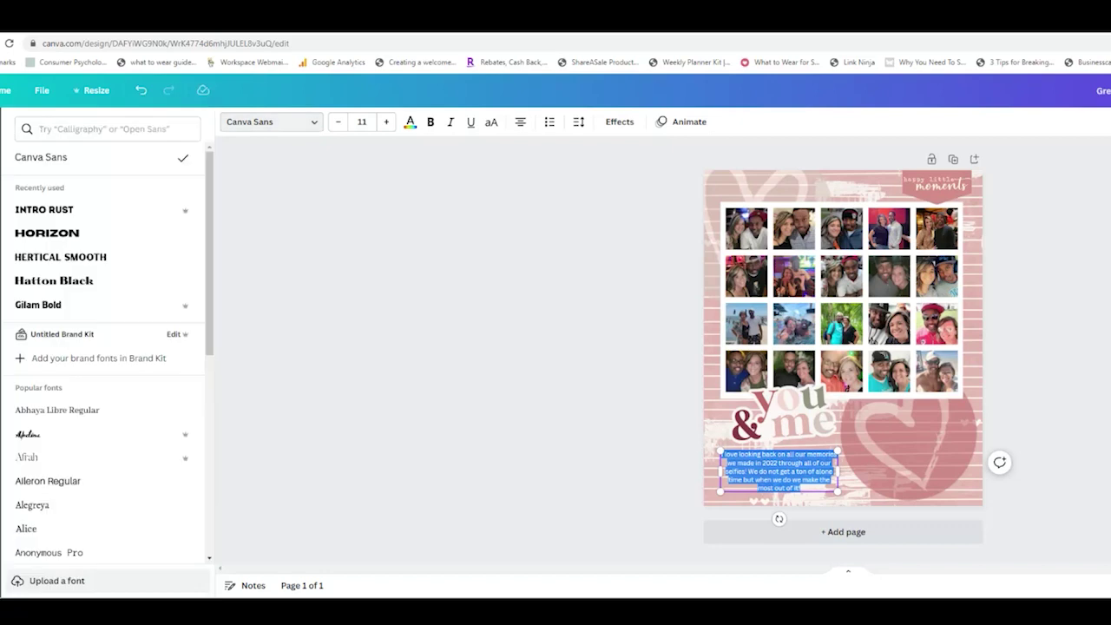
click(108, 130)
text(typewriter)
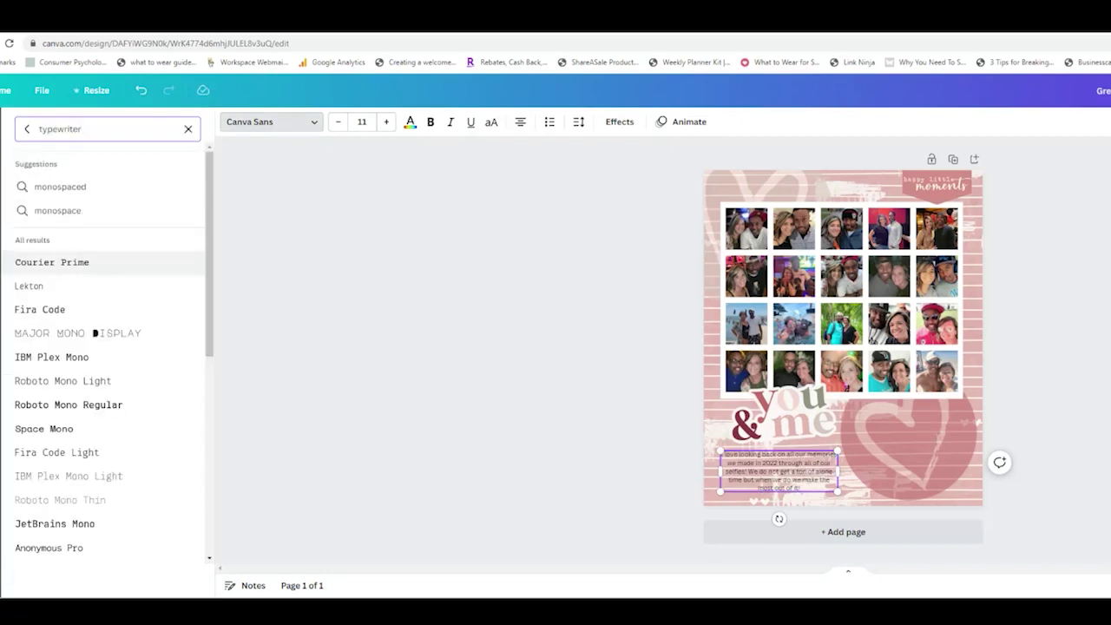
scroll(95, 332, down, 4)
click(52, 405)
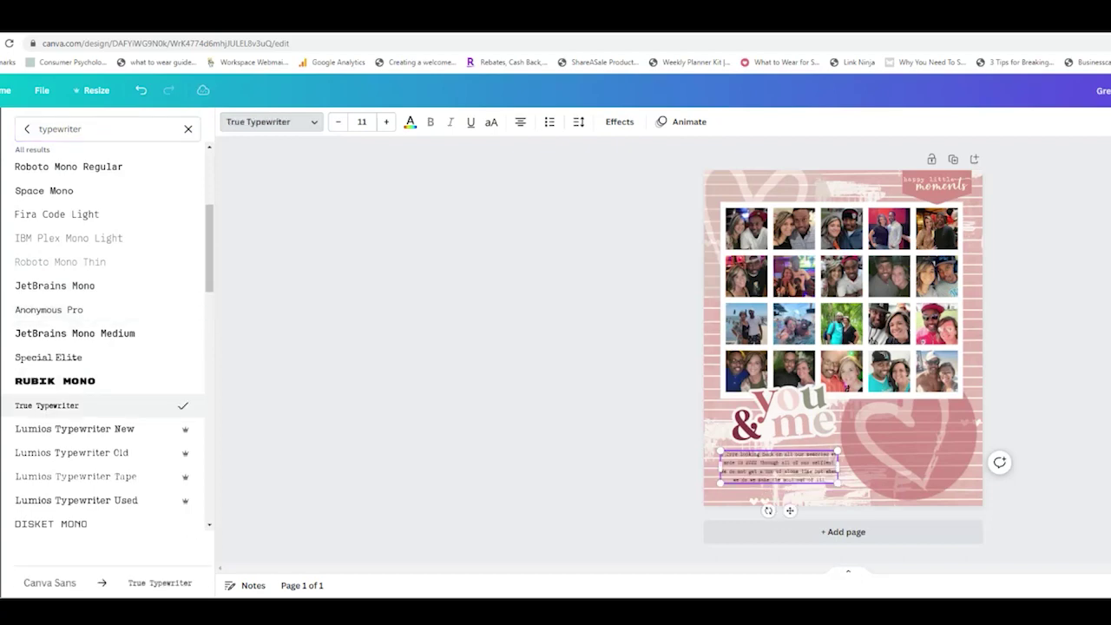
click(555, 416)
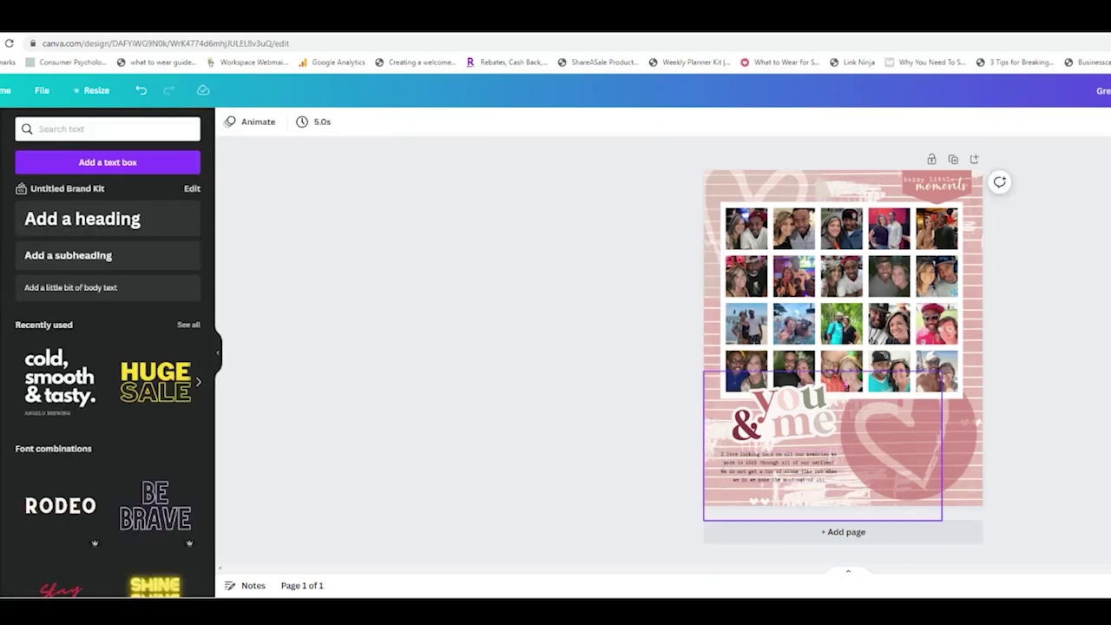
Tighten the caption's line spacing and move the text box slightly up toward the "you & me" sticker
click(779, 441)
click(779, 467)
drag(778, 467, 779, 466)
double_click(779, 466)
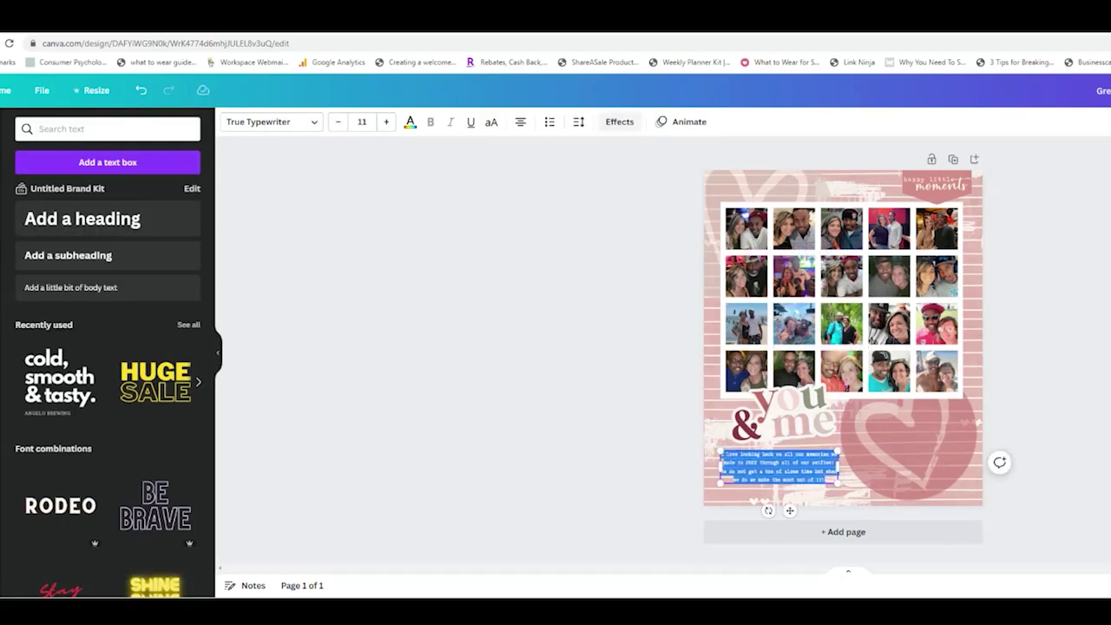
click(579, 121)
drag(650, 208, 628, 207)
click(578, 121)
click(1041, 407)
drag(780, 464, 779, 459)
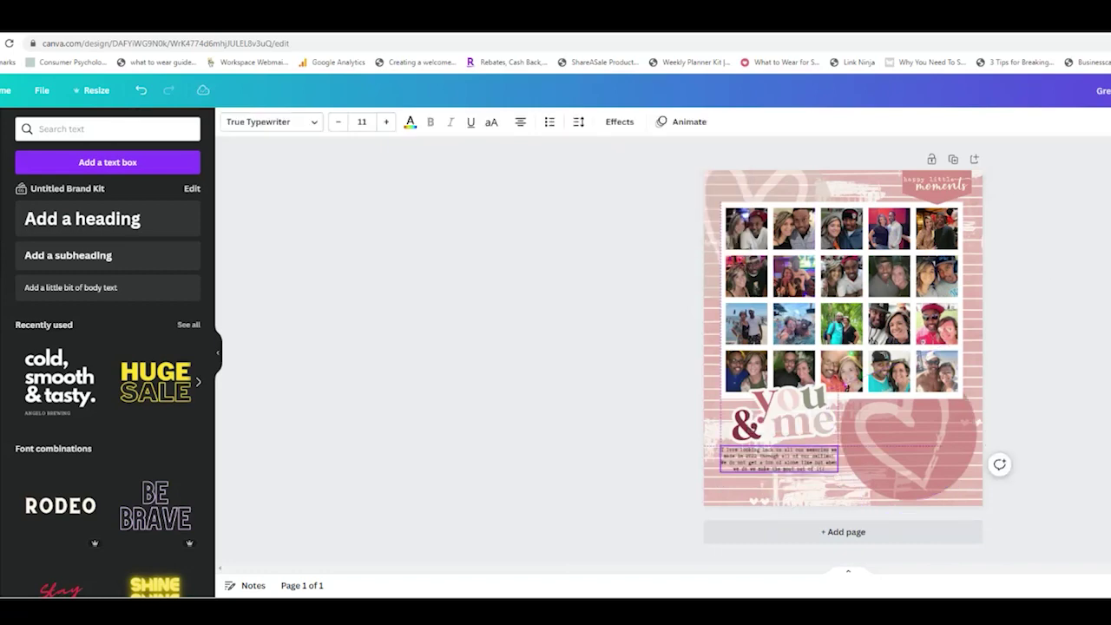
click(1041, 408)
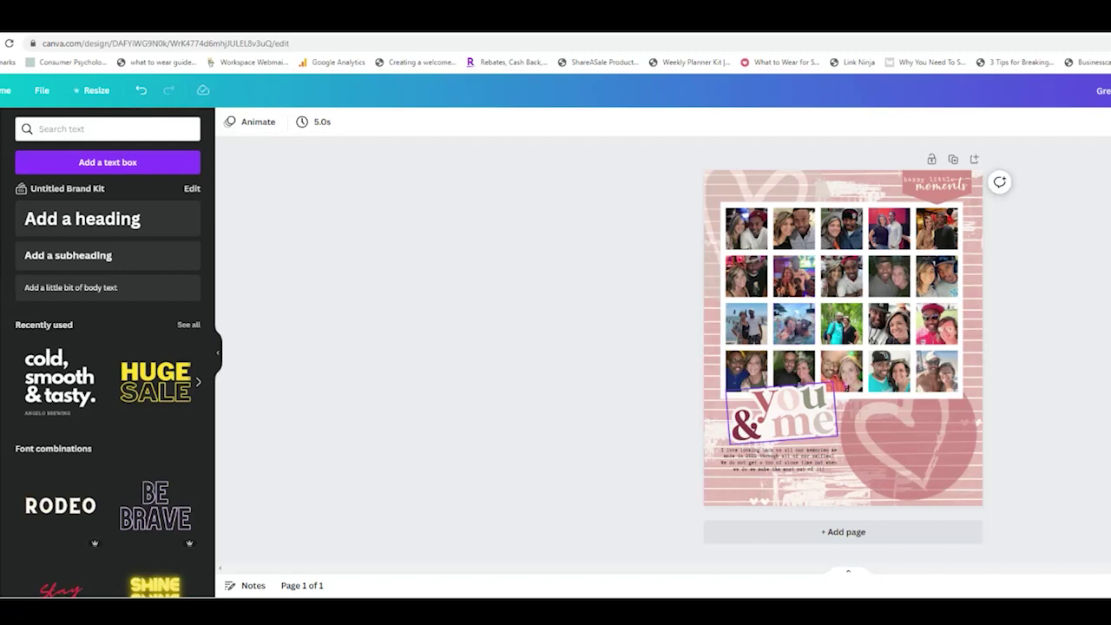
click(936, 370)
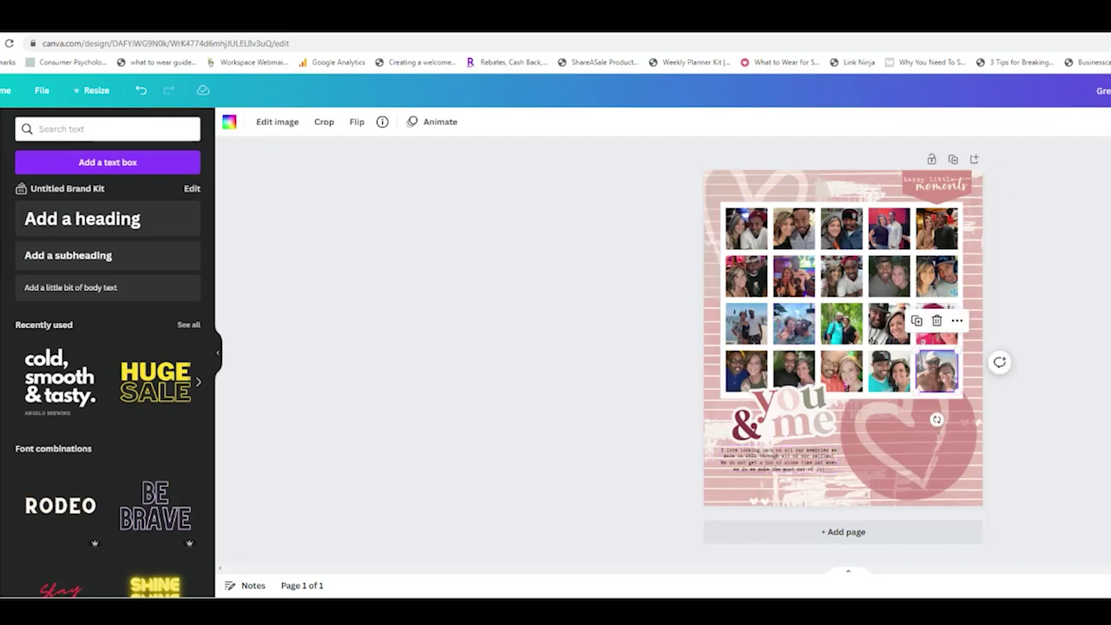
right_click(936, 371)
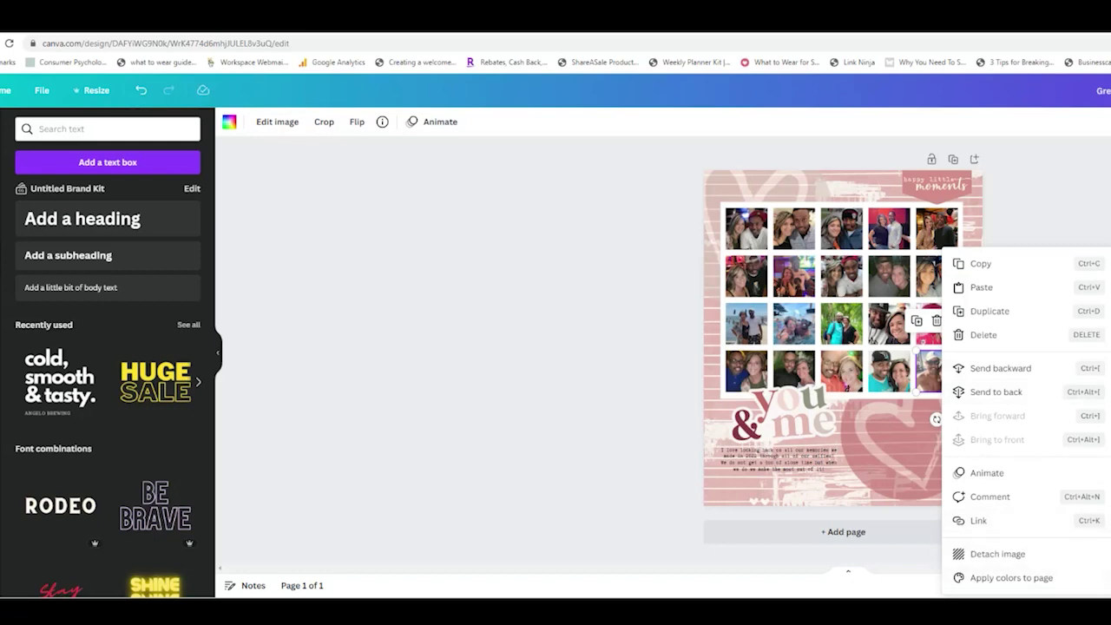
click(937, 372)
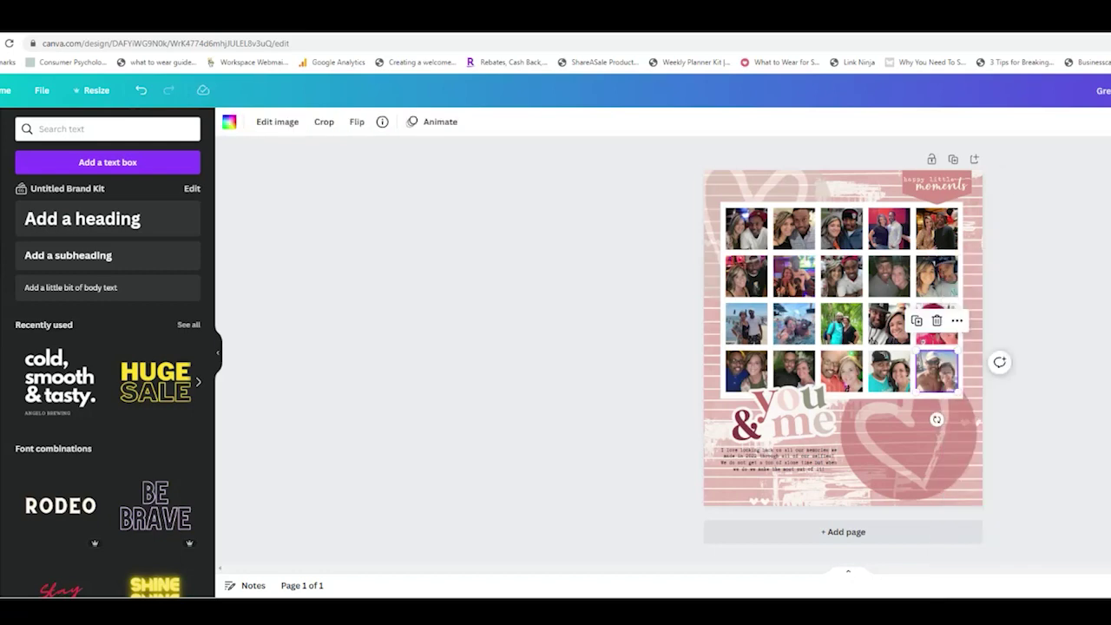
click(642, 234)
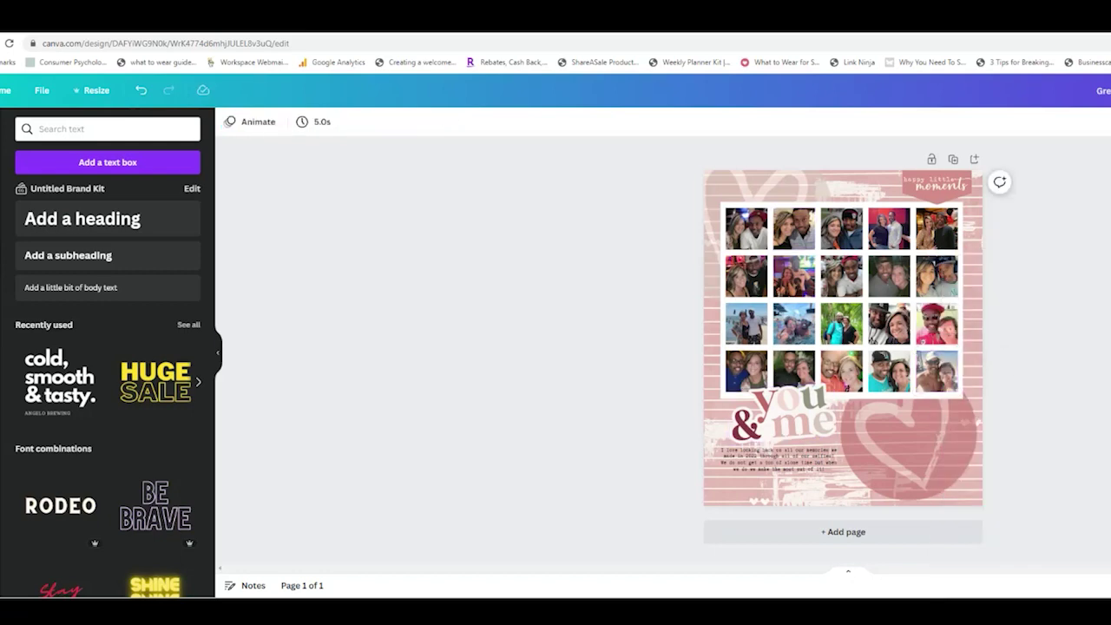
Add a blank second page below the photo collage page
click(842, 532)
scroll(794, 323, up, 6)
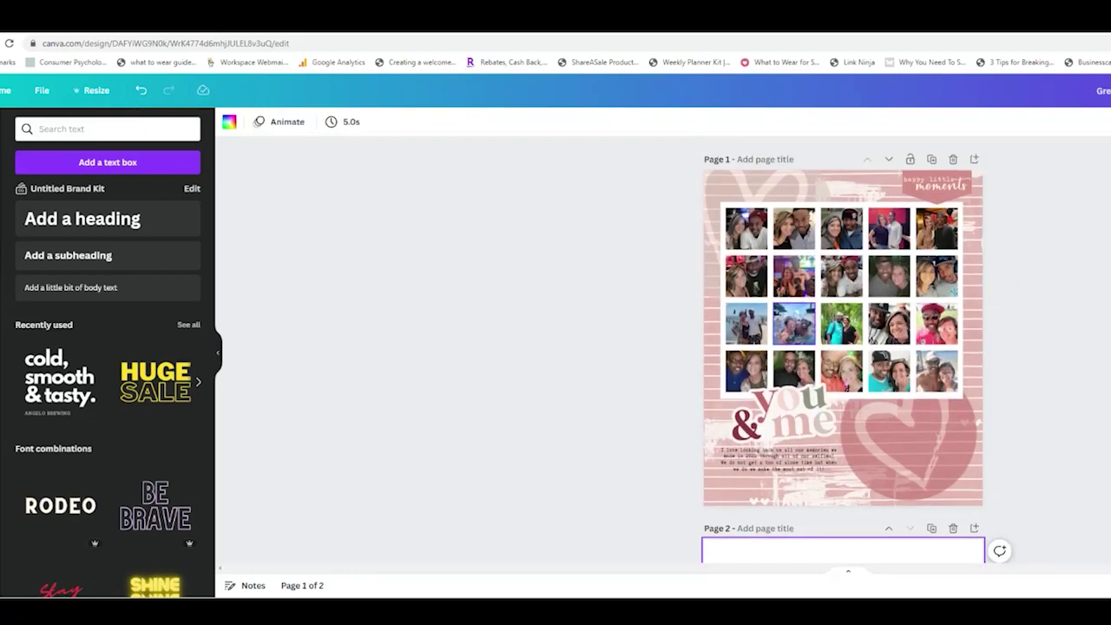
scroll(793, 323, down, 3)
scroll(794, 290, up, 3)
scroll(794, 290, down, 2)
Duplicate the "you & me" sticker and move the copy to the upper-left area of page 2
drag(794, 293, 782, 483)
key(ctrl+z)
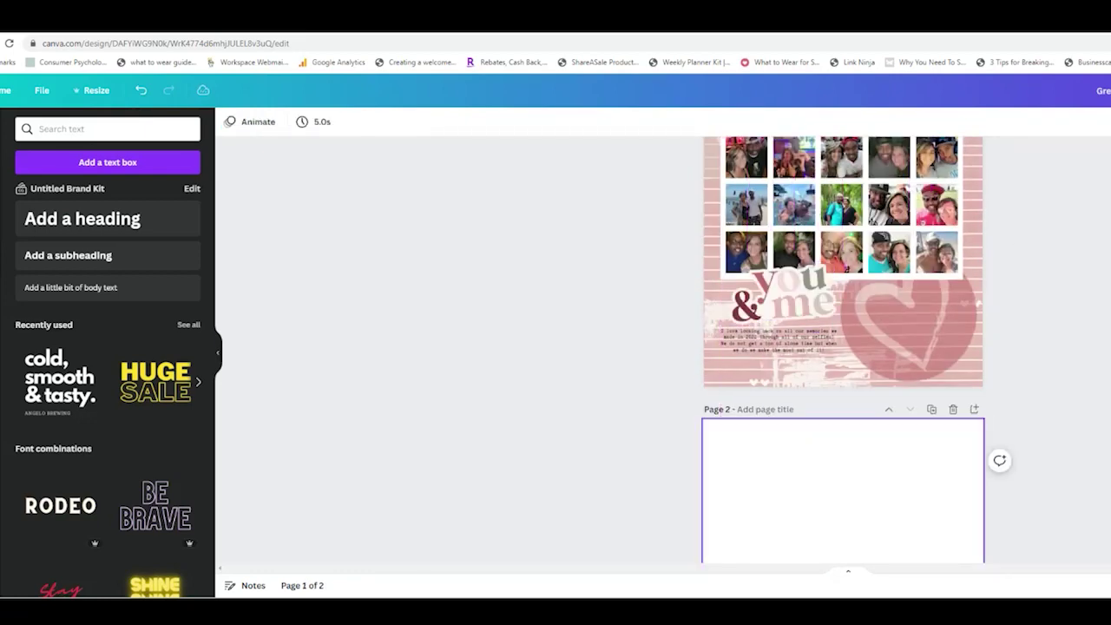
right_click(799, 290)
click(843, 312)
drag(788, 298, 783, 469)
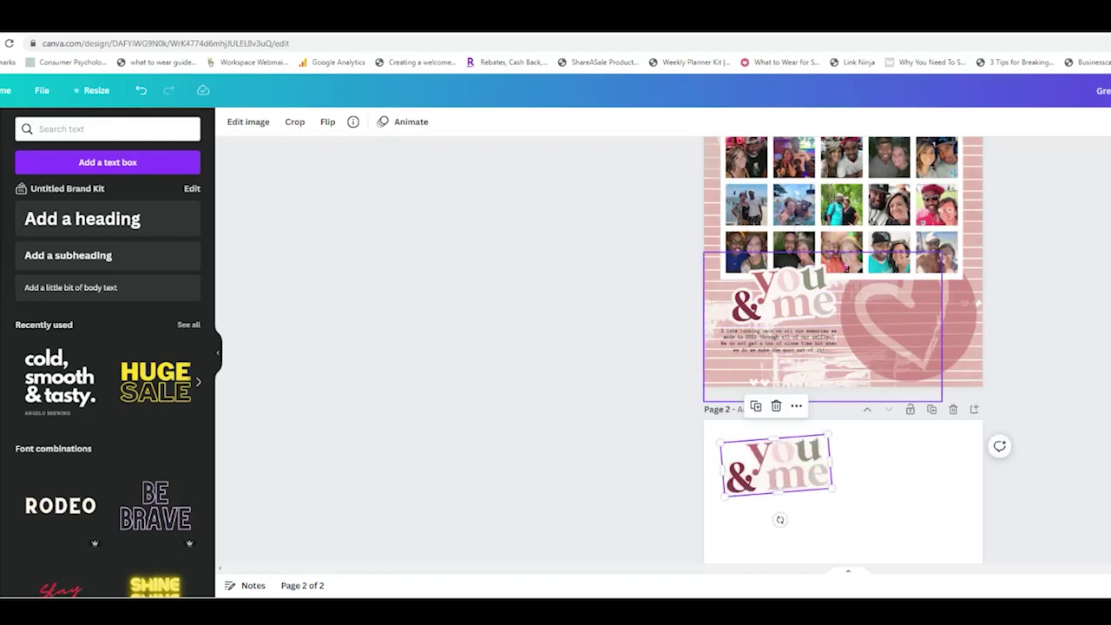
Duplicate the "happy little moments" banner and place the copy on page 2, right beside the "you & me" sticker
scroll(842, 347, up, 3)
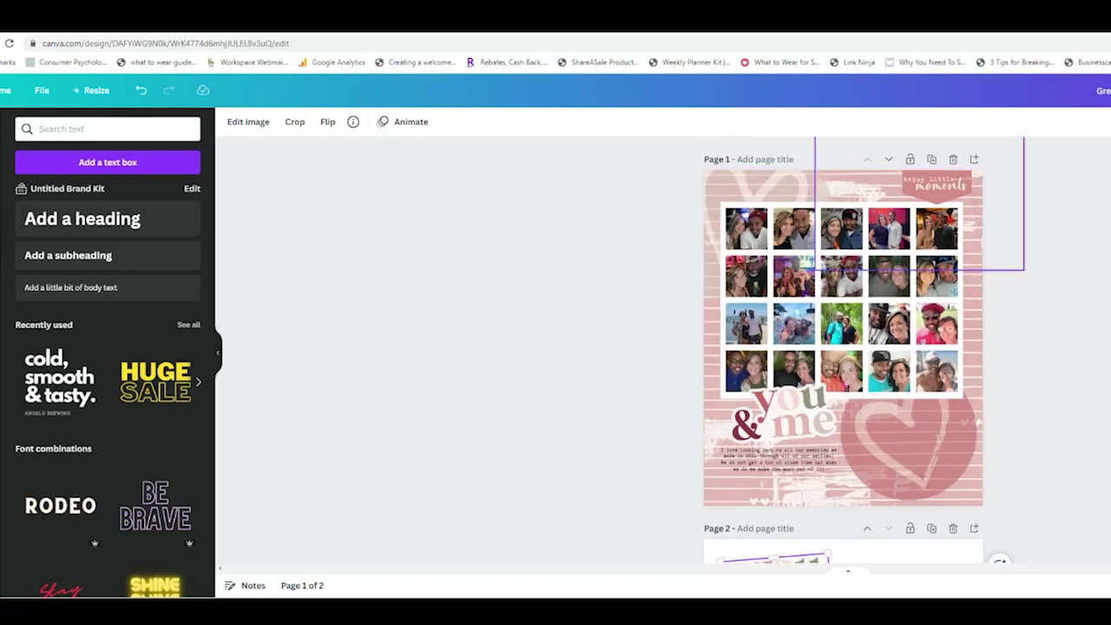
click(937, 186)
click(915, 233)
drag(944, 194, 874, 562)
scroll(873, 434, down, 3)
drag(873, 328, 867, 336)
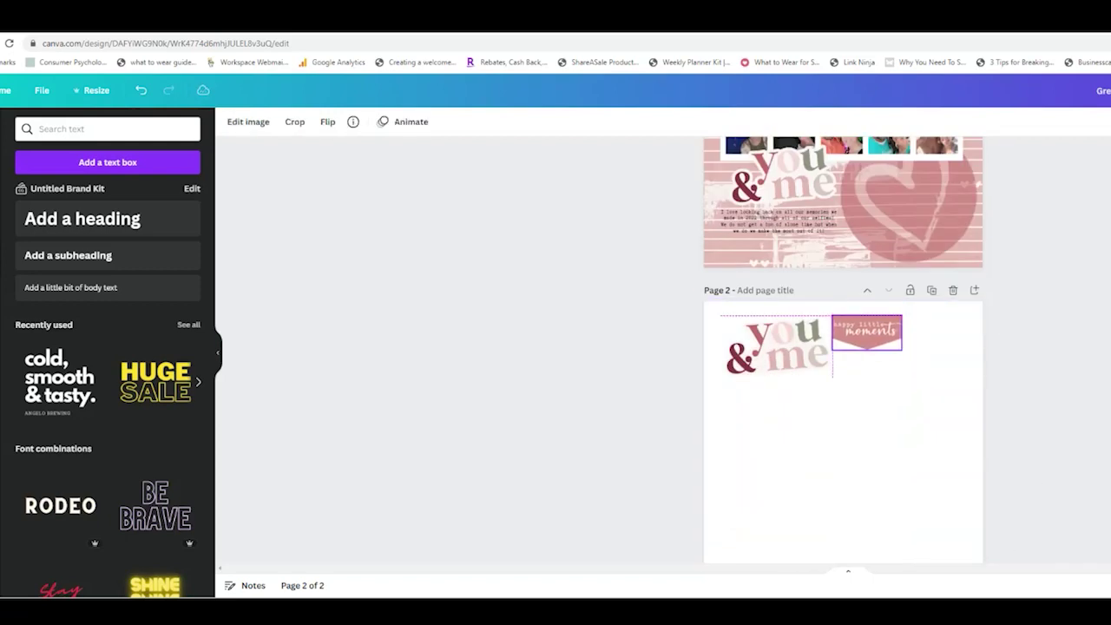
Try to move page 1's beige heart circle down over the first photo of the grid, and undo the drop
click(877, 425)
scroll(877, 425, up, 1)
scroll(842, 347, up, 3)
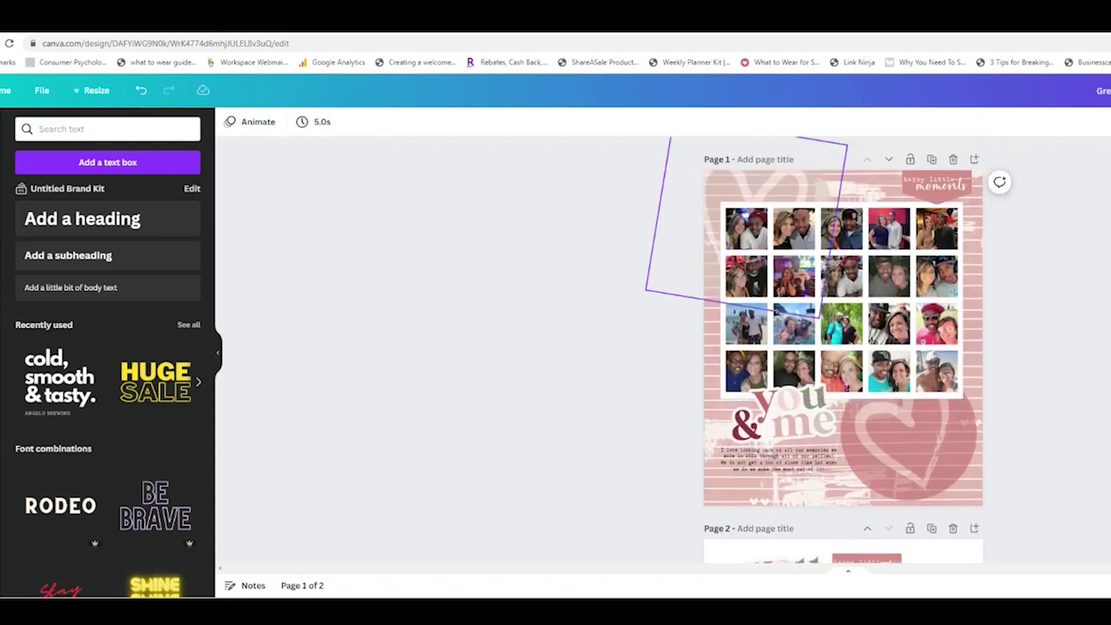
drag(748, 194, 747, 230)
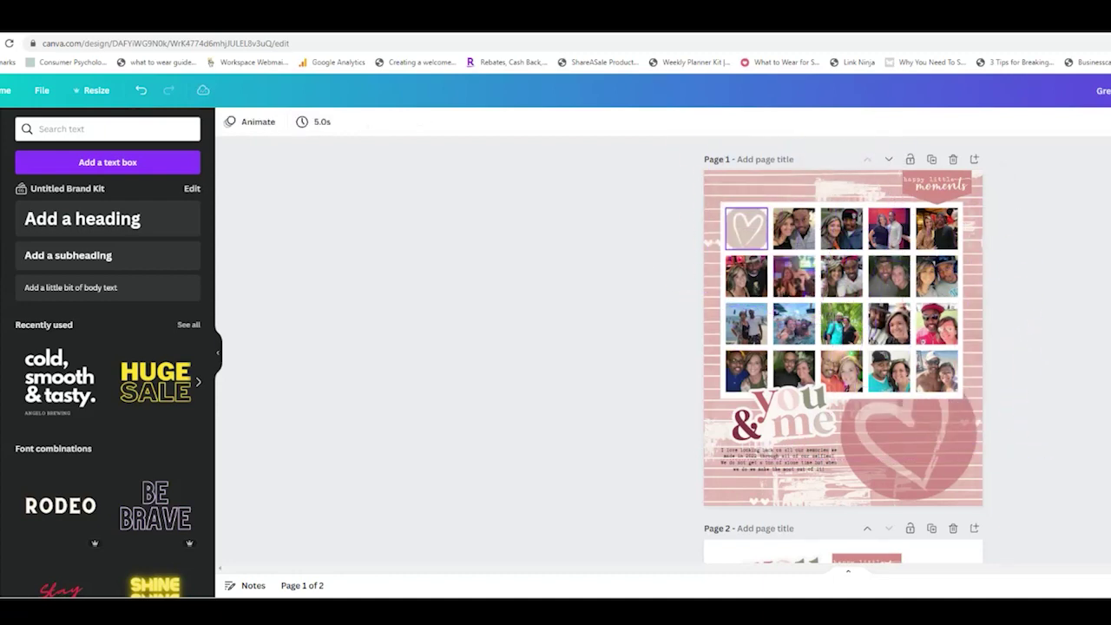
key(ctrl+z)
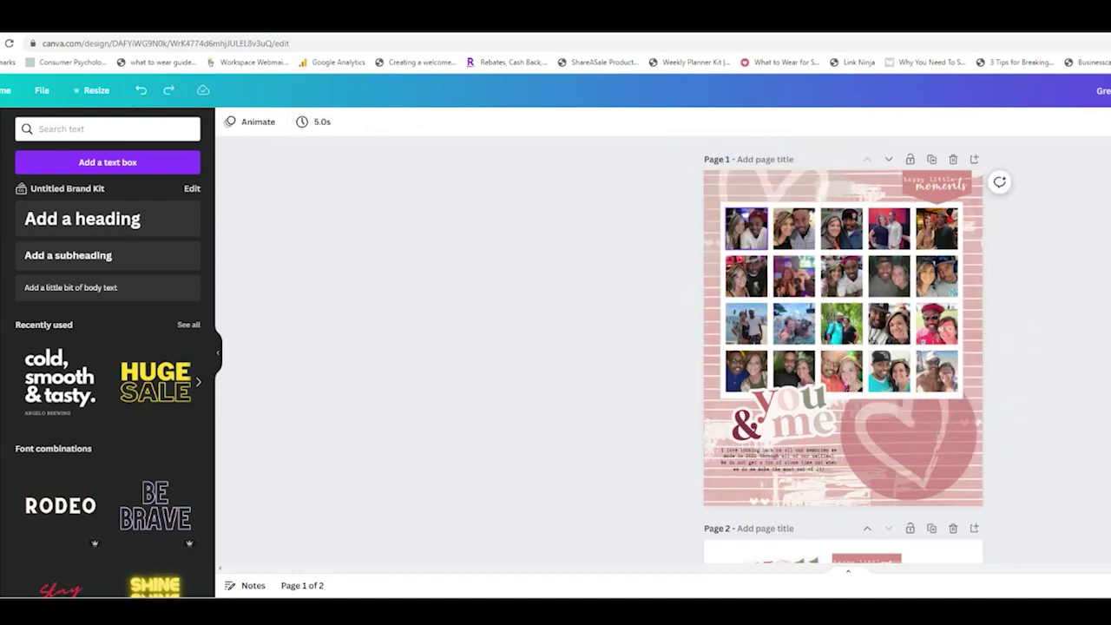
Nudge the beige heart circle on page 1 slightly toward the page's right side, behind the top of the photo grid
click(746, 228)
drag(679, 233, 940, 366)
shift+click(946, 418)
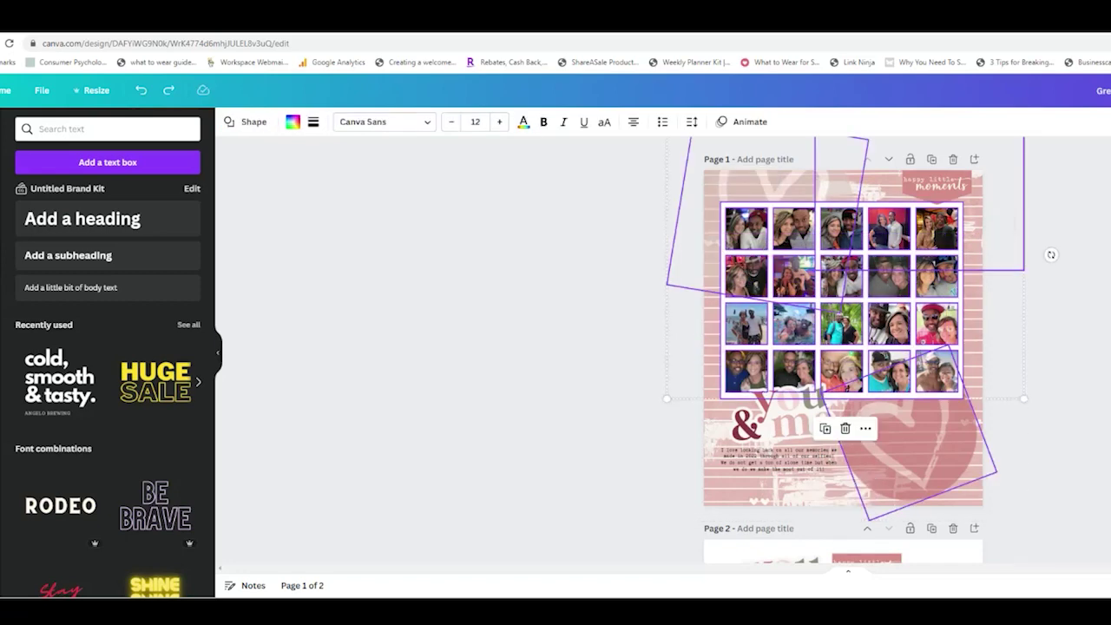
click(948, 418)
drag(736, 193, 747, 189)
click(664, 225)
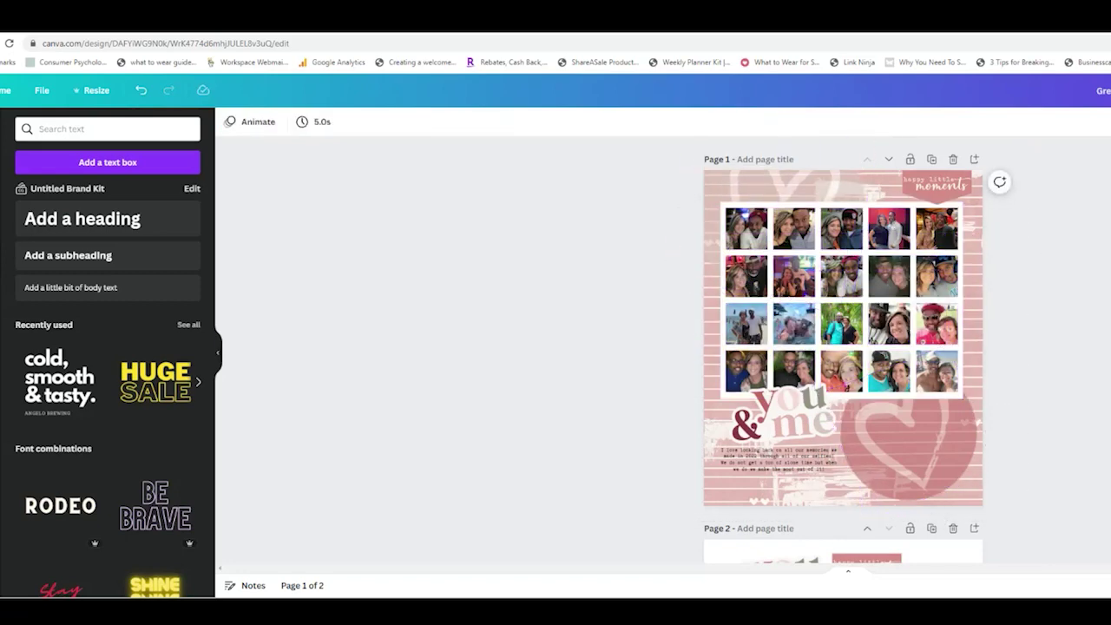
drag(665, 223, 726, 378)
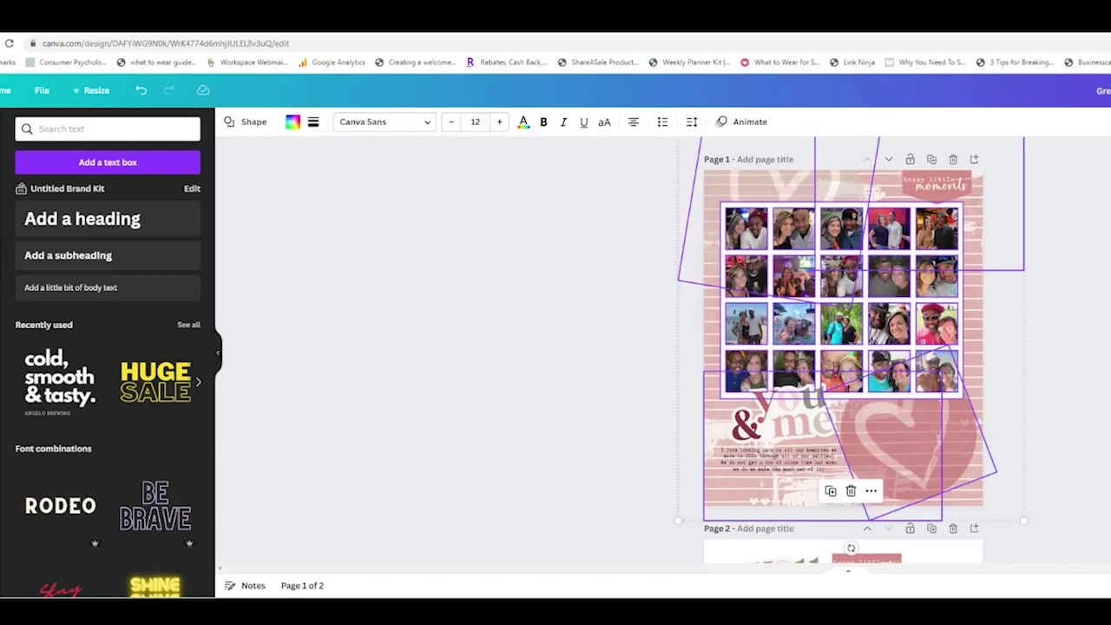
click(691, 230)
click(642, 234)
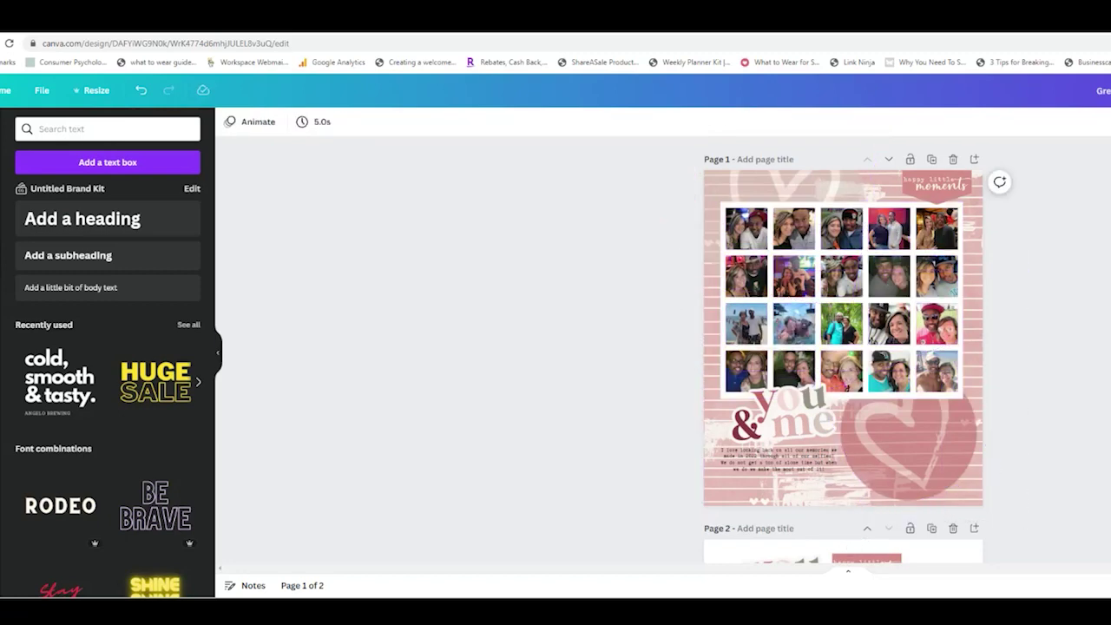
click(748, 189)
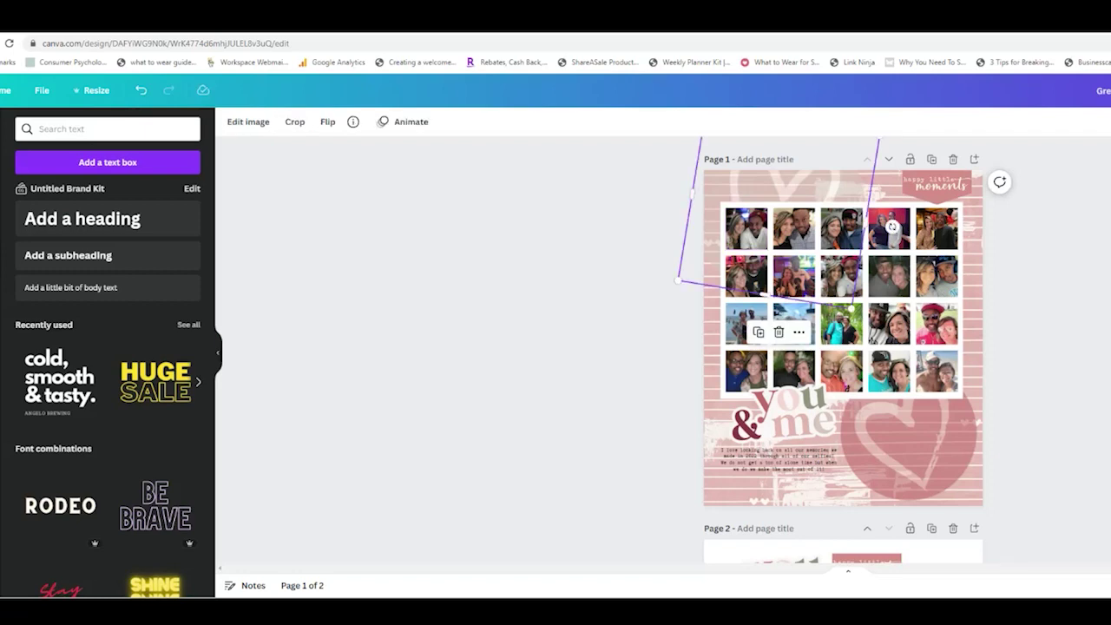
click(683, 226)
mouse_move(684, 227)
mouse_down()
mouse_move(953, 374)
mouse_move(940, 363)
mouse_move(957, 364)
mouse_up()
click(1006, 373)
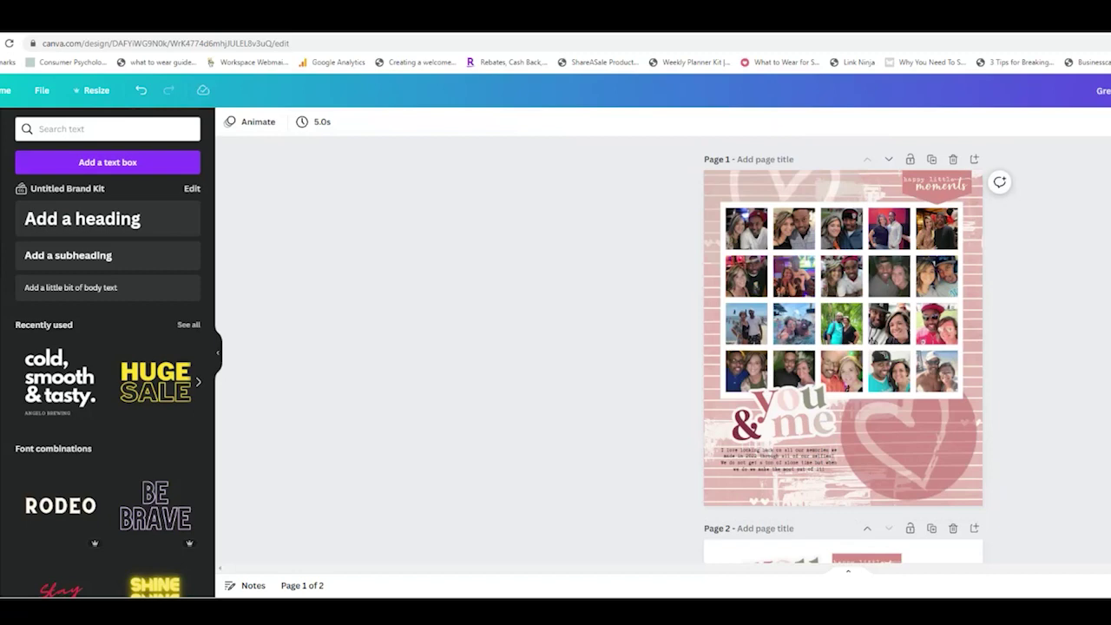
click(937, 425)
drag(681, 223, 681, 225)
key(Tab)
key(Tab)
key(Tab)
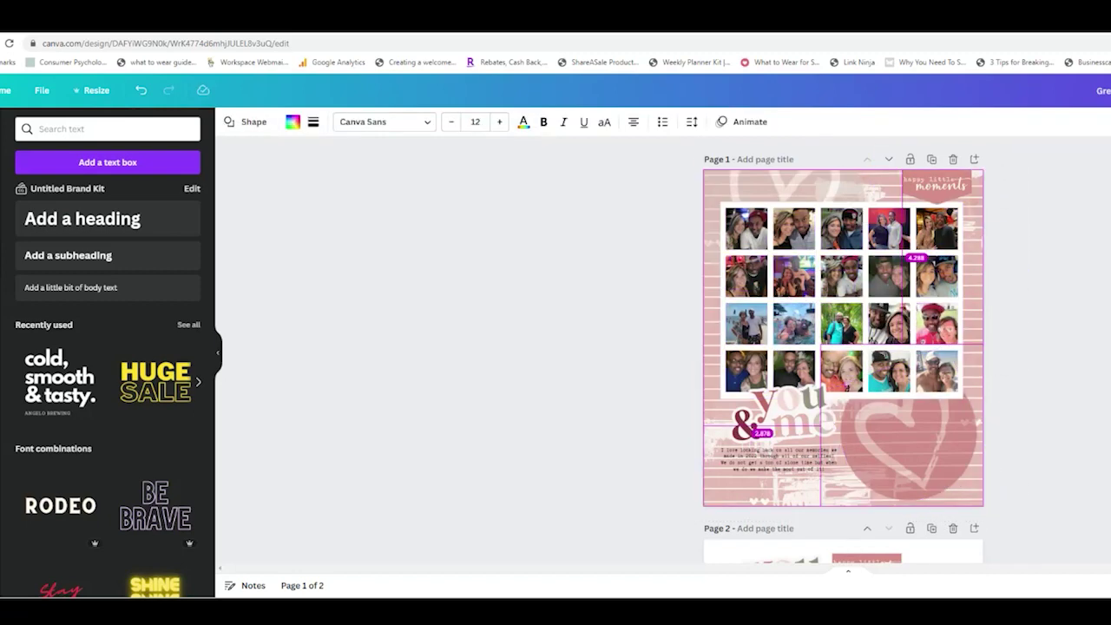
click(934, 448)
click(953, 438)
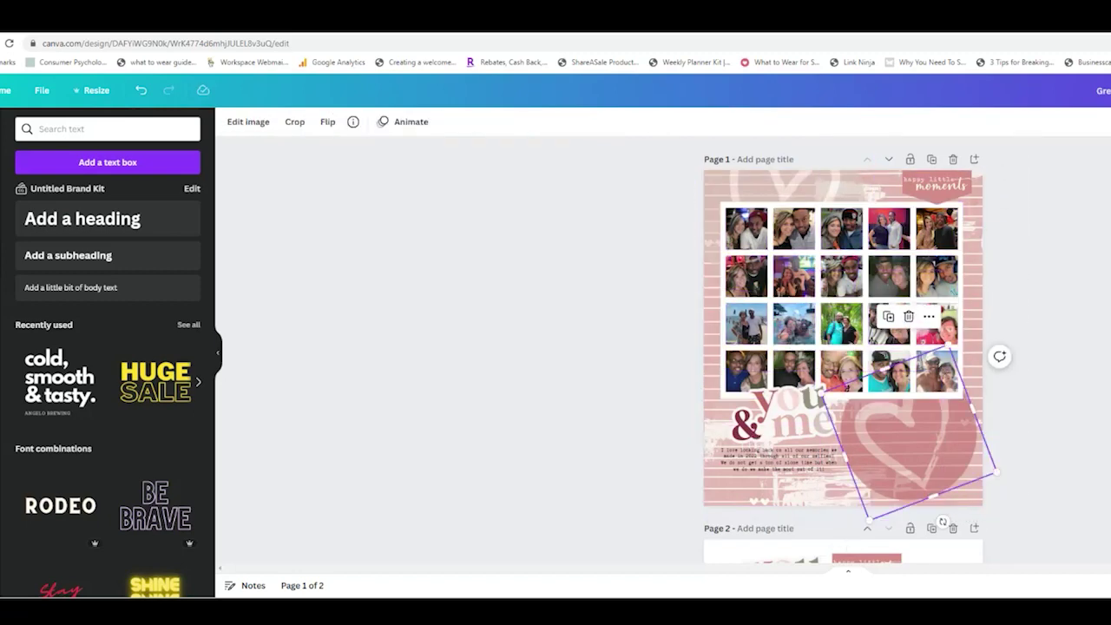
Move all the grid photos from page 1 onto page 2, centred horizontally below the "you & me" sticker and banner
click(1033, 417)
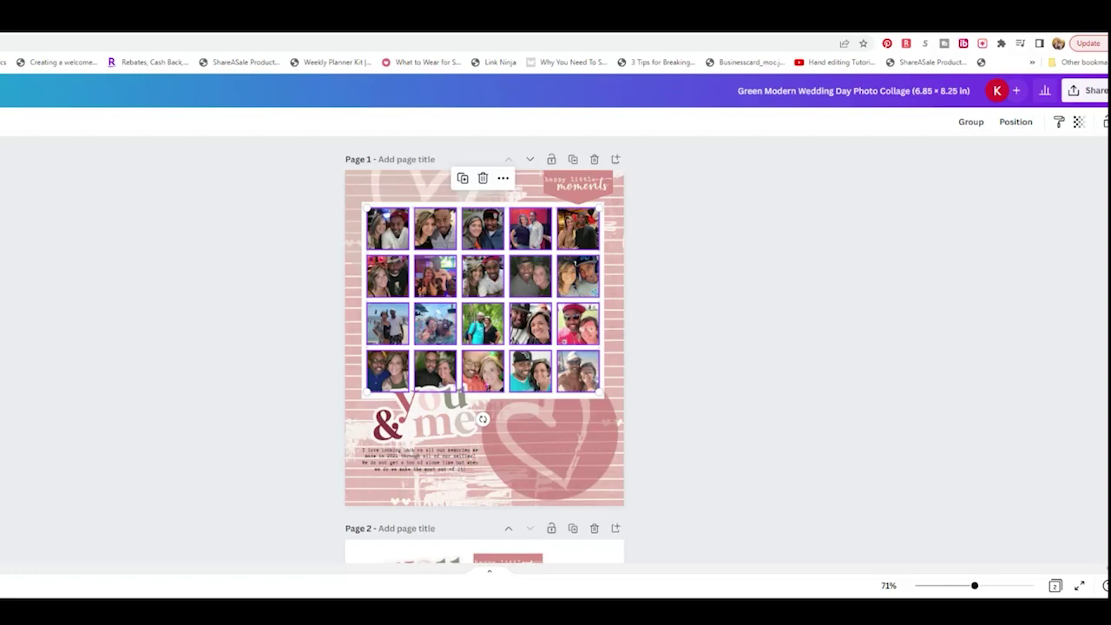
drag(482, 278, 488, 535)
scroll(489, 430, down, 2)
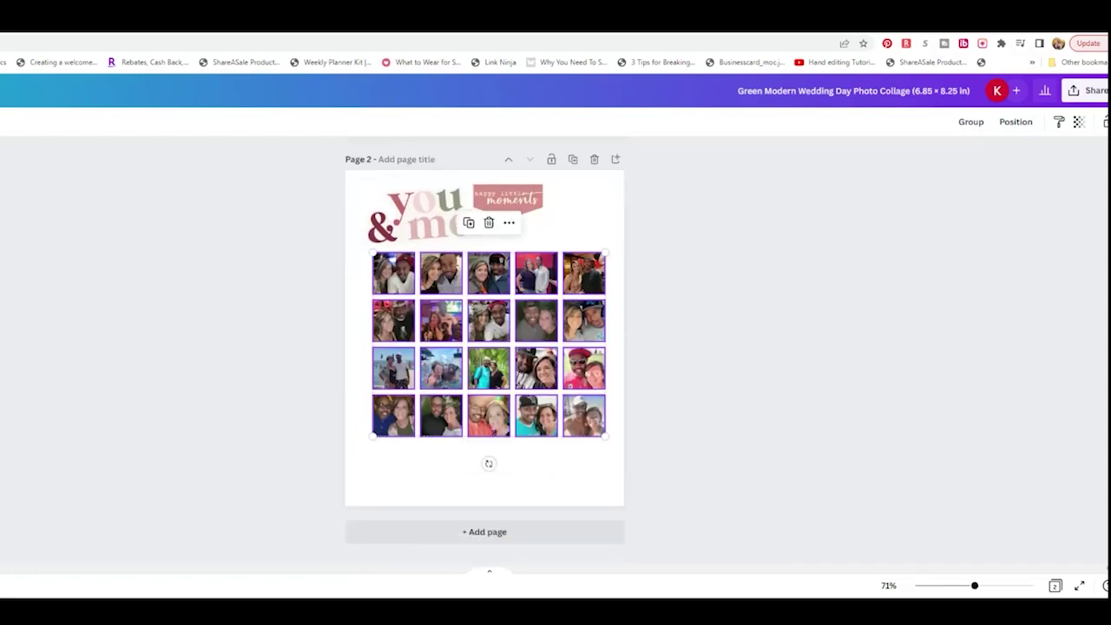
click(354, 249)
drag(354, 249, 611, 441)
drag(488, 344, 483, 359)
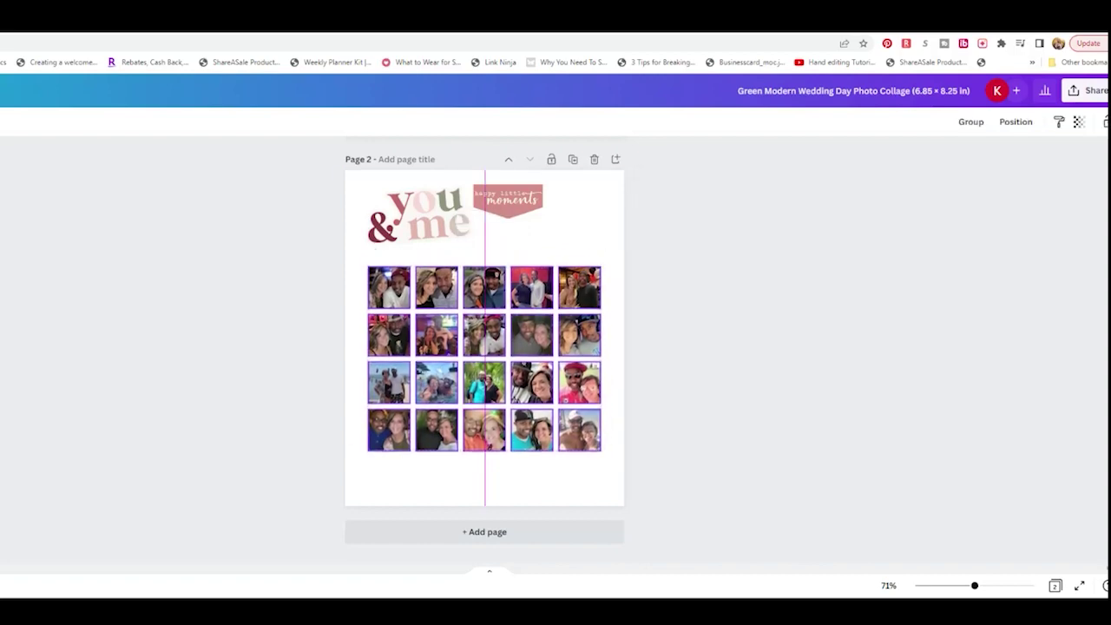
Duplicate the beige and rose heart circles on page 1 together and move the copies down onto page 2
scroll(484, 358, up, 4)
click(425, 173)
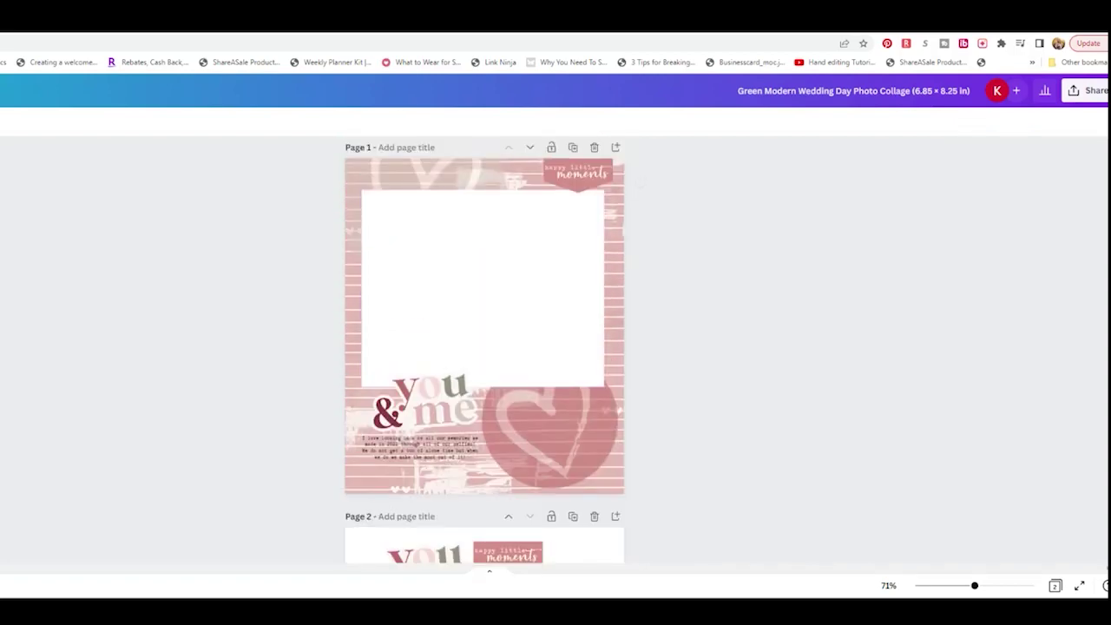
shift+click(550, 438)
scroll(550, 438, down, 3)
right_click(547, 274)
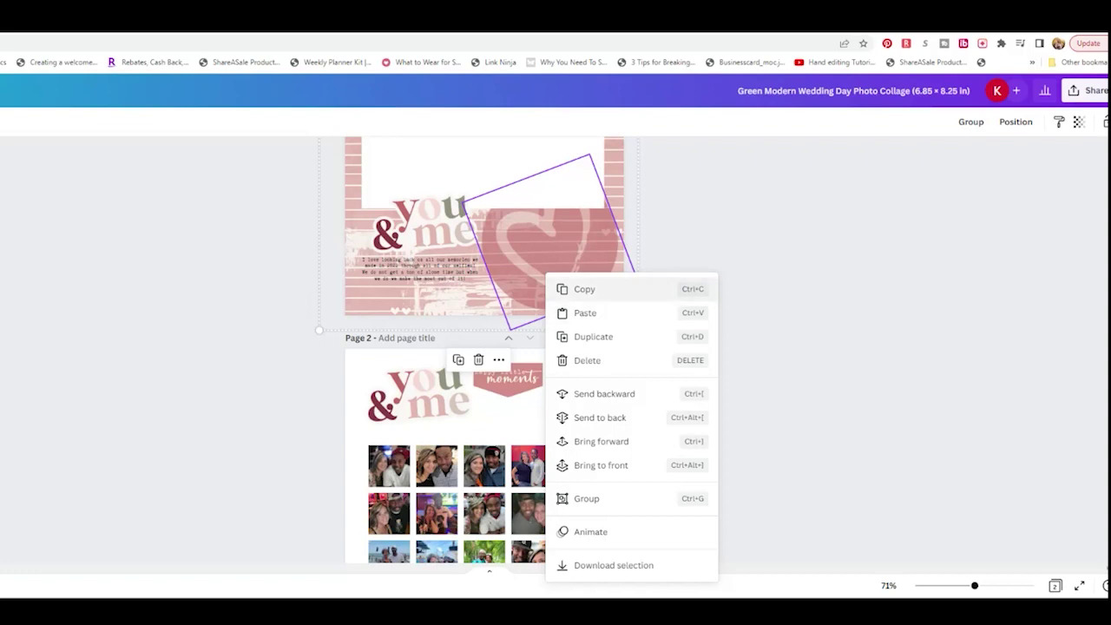
click(574, 335)
scroll(538, 459, down, 3)
drag(556, 456, 514, 515)
Add a third page and move both heart circle copies from page 2 onto it
click(487, 517)
scroll(494, 412, up, 4)
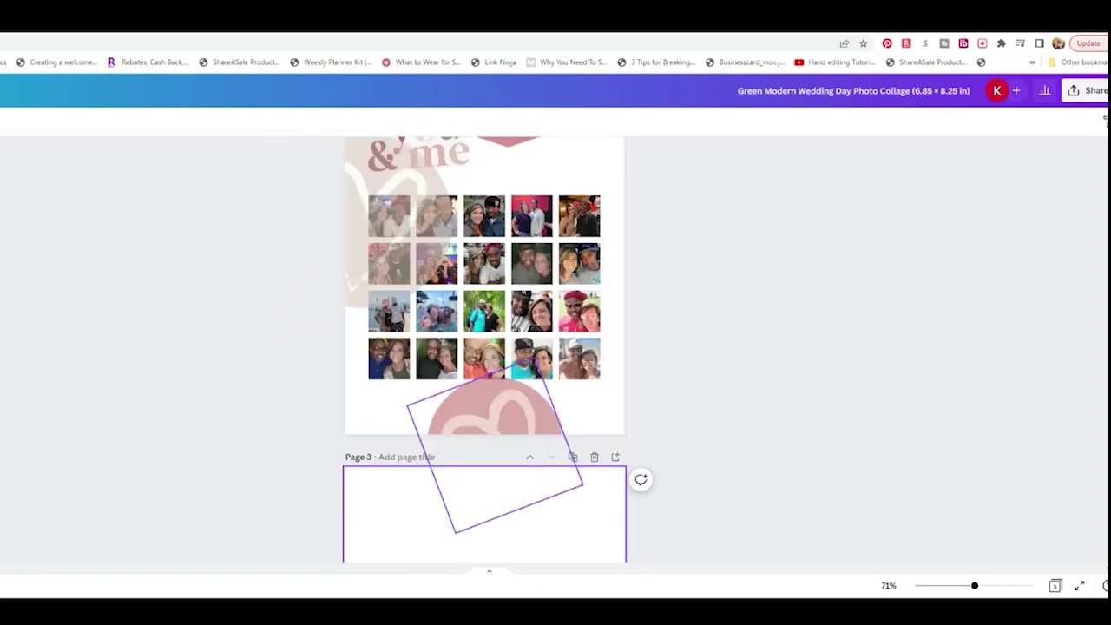
click(494, 412)
click(391, 277)
shift+click(495, 412)
drag(408, 287, 483, 456)
scroll(483, 457, down, 4)
drag(568, 318, 529, 355)
drag(458, 244, 490, 363)
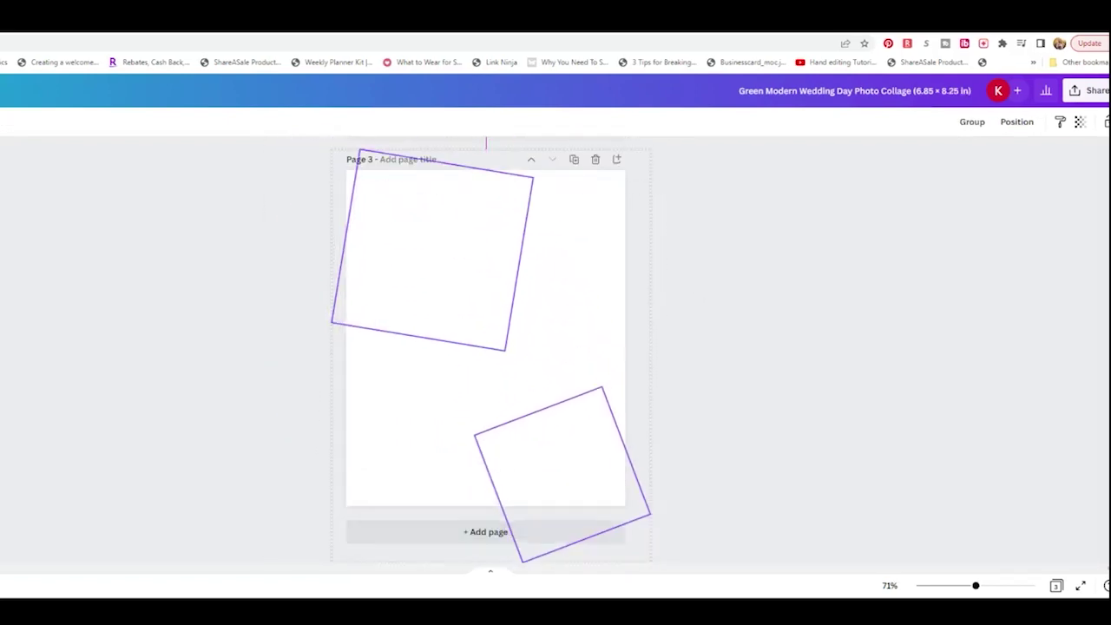
Arrange the heart circles fully inside page 3, with the beige one at its upper left and the rose one at its lower right
click(694, 295)
drag(434, 261, 447, 290)
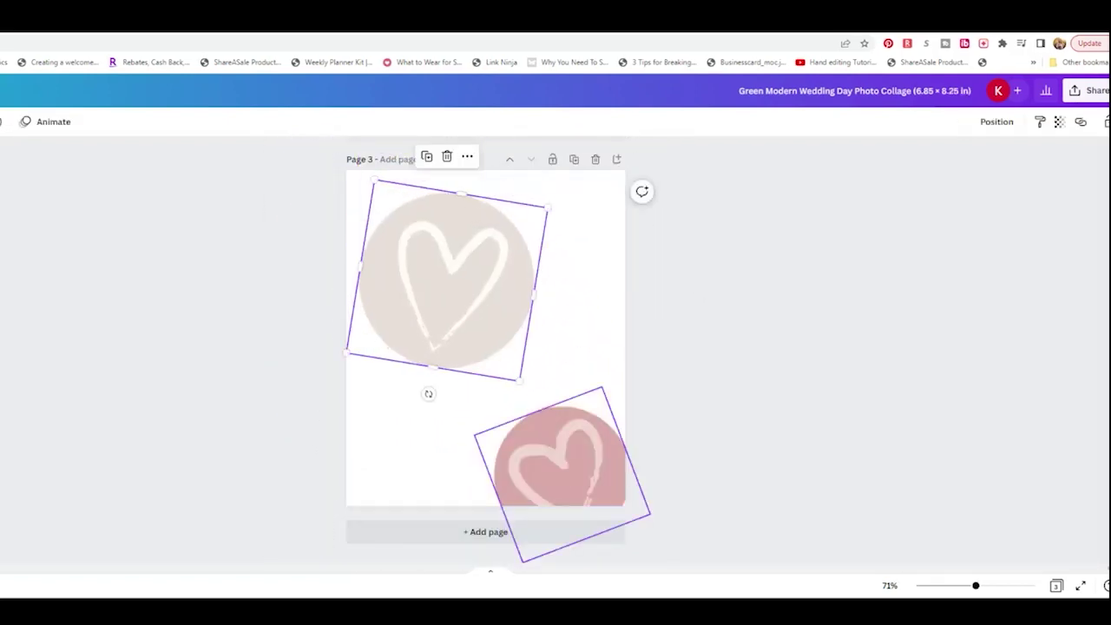
drag(560, 462, 531, 408)
click(677, 347)
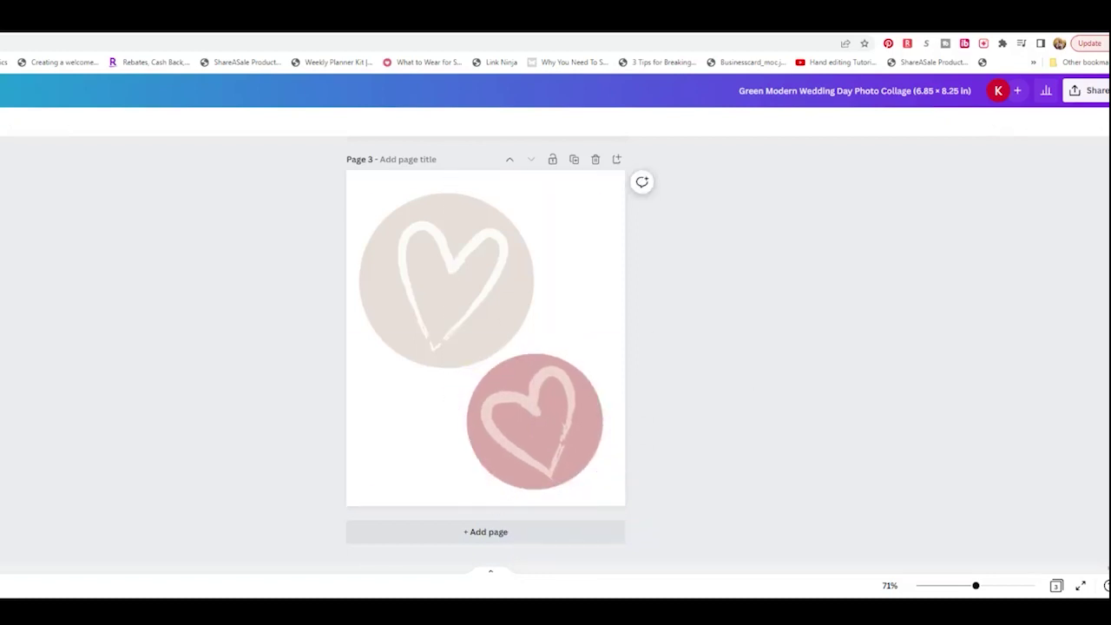
Title page 3 "Vellum" and page 2 "Silhouette"
click(401, 159)
scroll(416, 321, up, 6)
scroll(416, 321, down, 1)
click(406, 326)
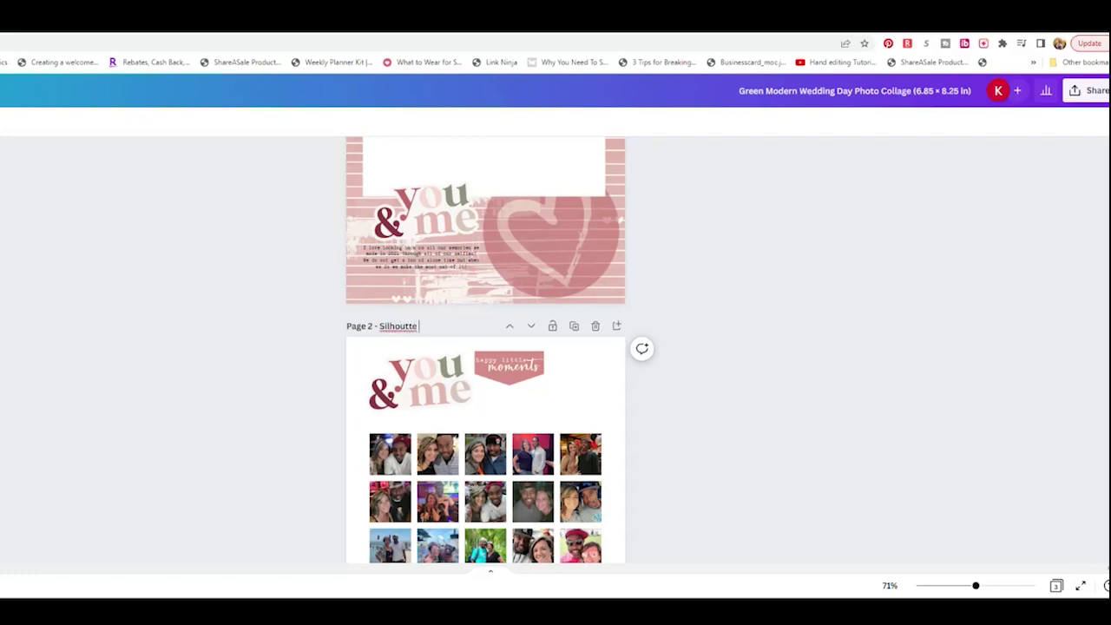
right_click(406, 326)
click(447, 335)
scroll(448, 336, up, 3)
click(451, 325)
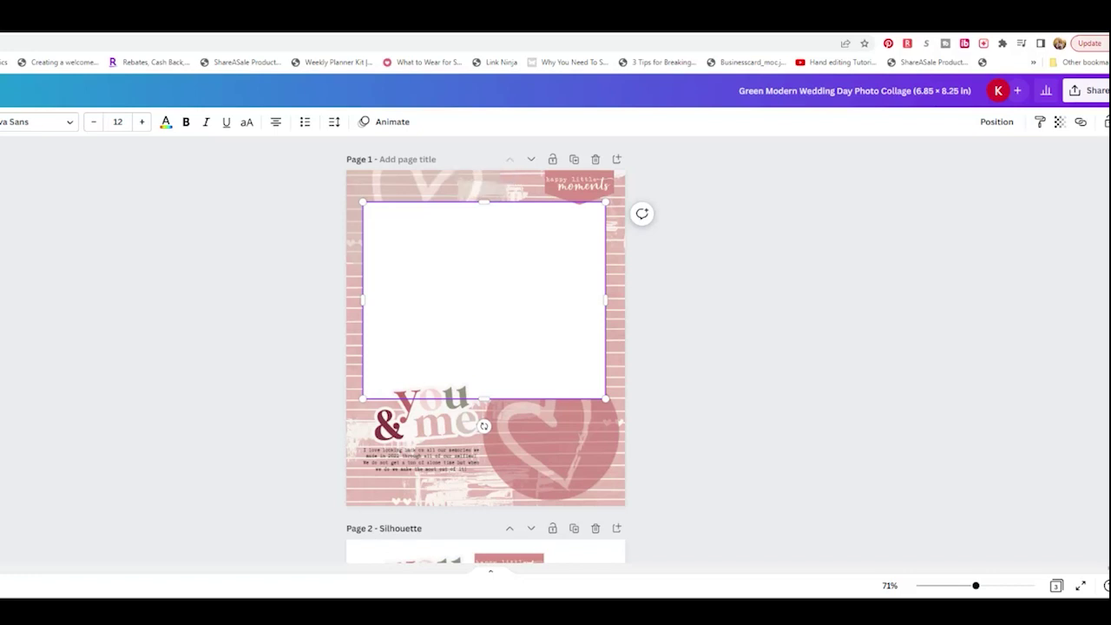
right_click(459, 271)
click(497, 288)
right_click(515, 298)
key(Escape)
key(Escape)
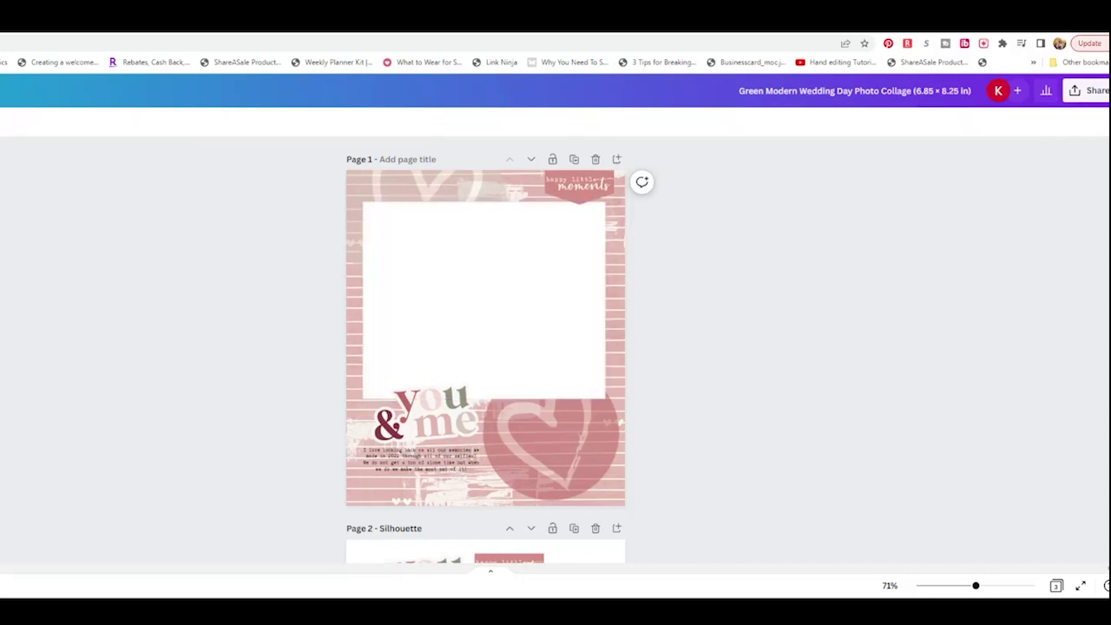
Delete the white rectangle, both heart circles, the "happy little moments" banner and the "you & me" sticker from page 1
click(483, 300)
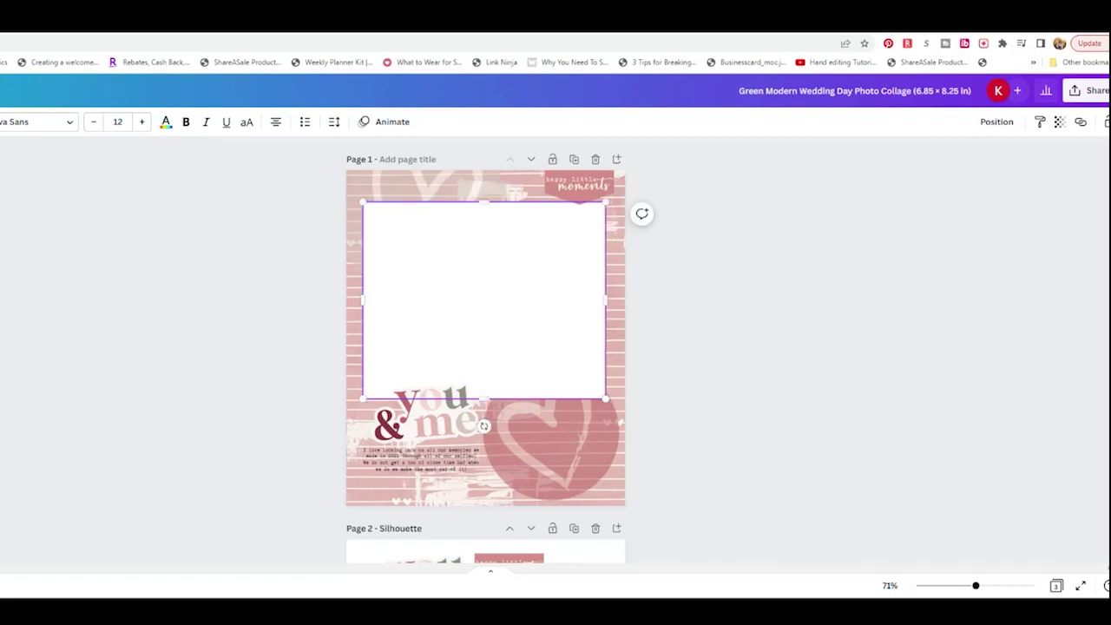
key(Delete)
click(553, 434)
key(Delete)
click(431, 230)
key(Delete)
click(579, 185)
key(Delete)
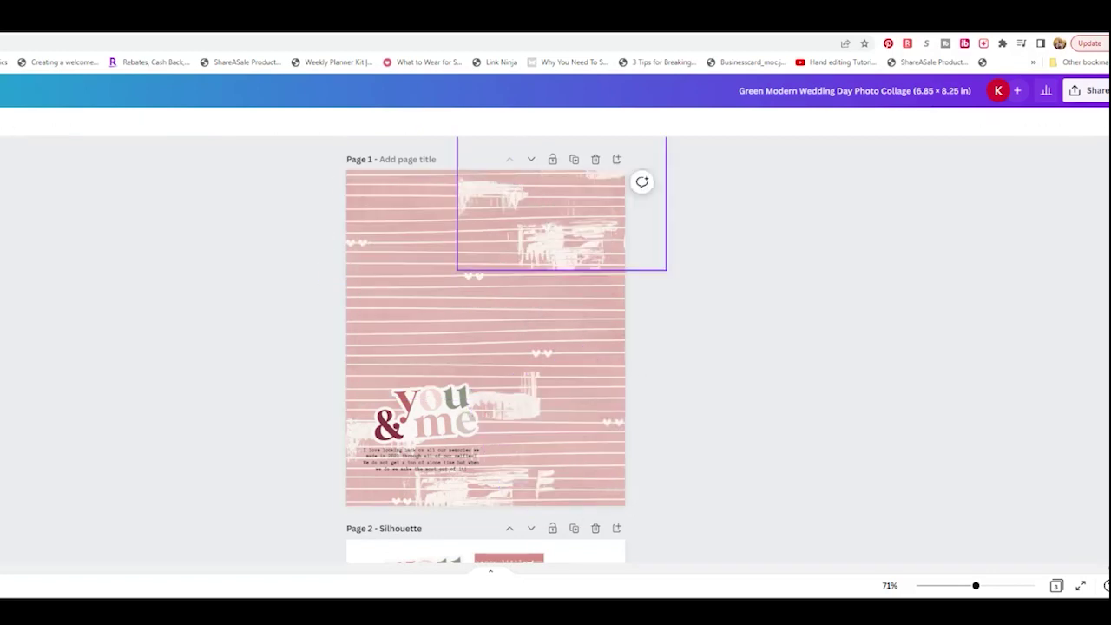
key(ctrl+z)
key(ctrl+z)
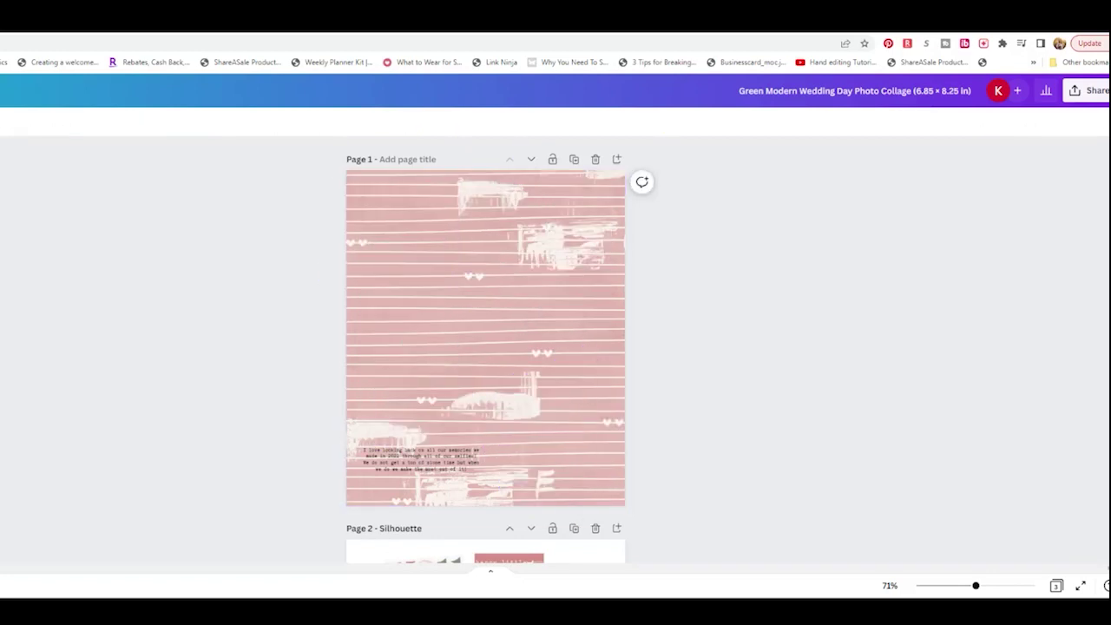
right_click(453, 255)
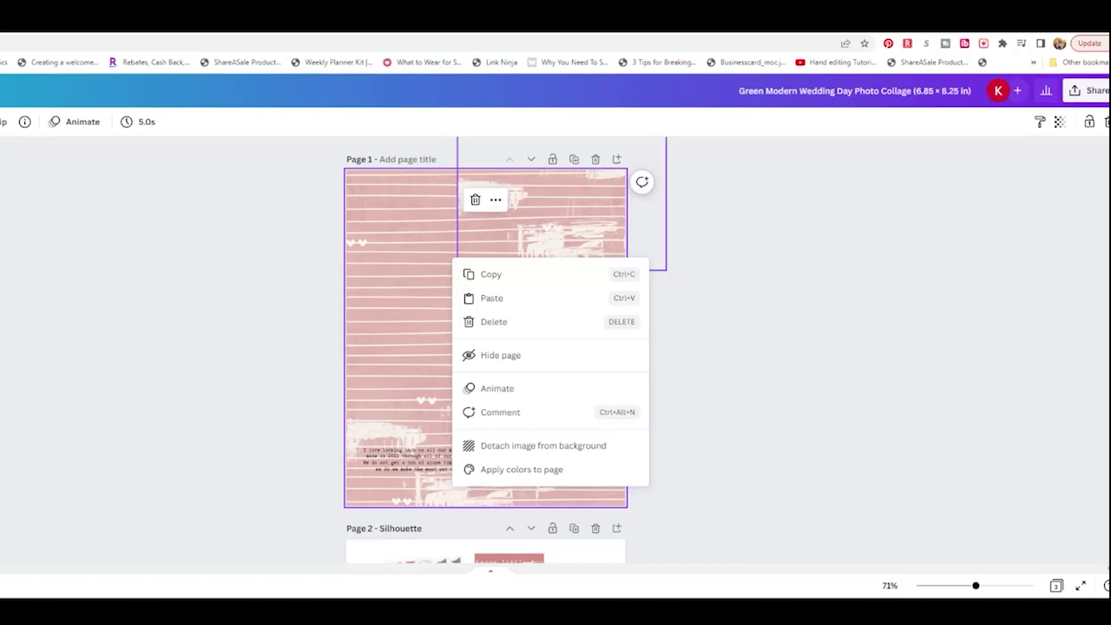
key(Escape)
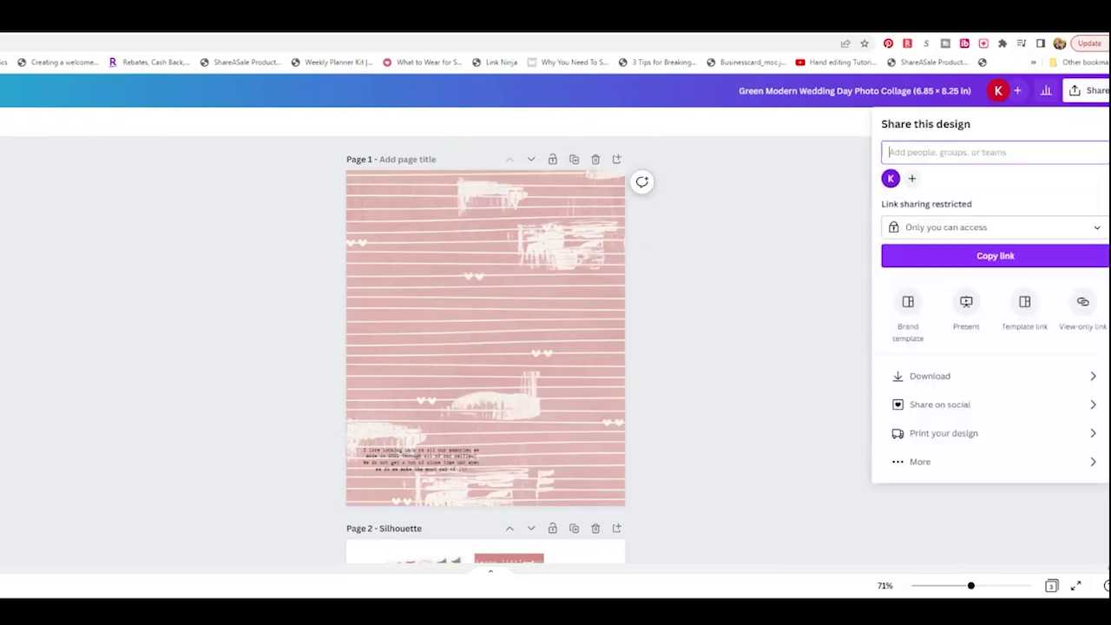
click(1088, 376)
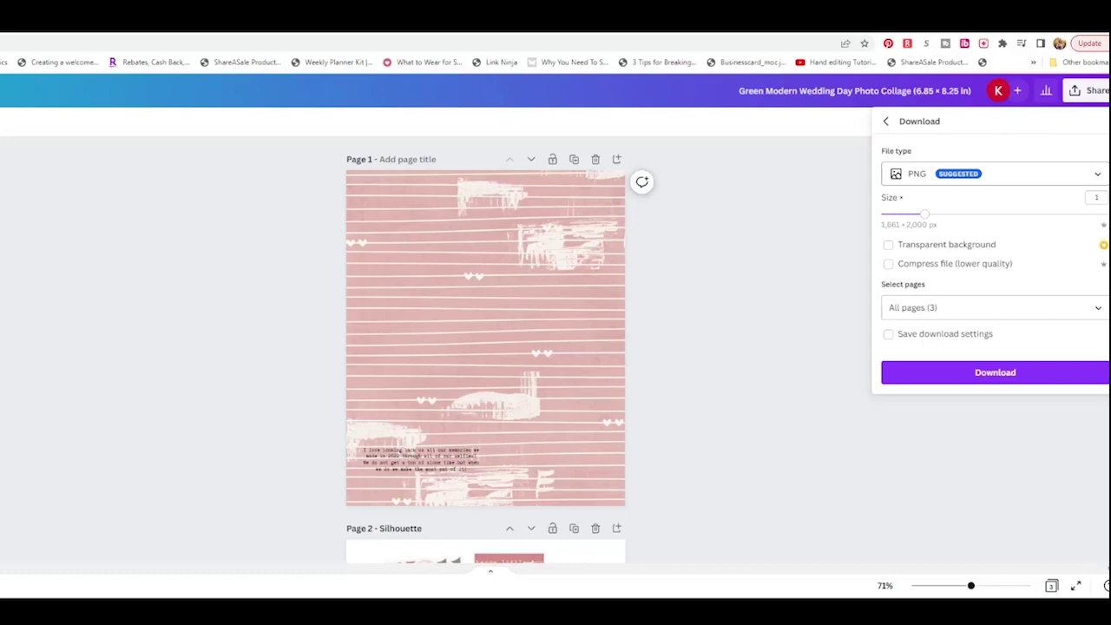
key(Escape)
scroll(485, 350, down, 7)
scroll(486, 349, up, 6)
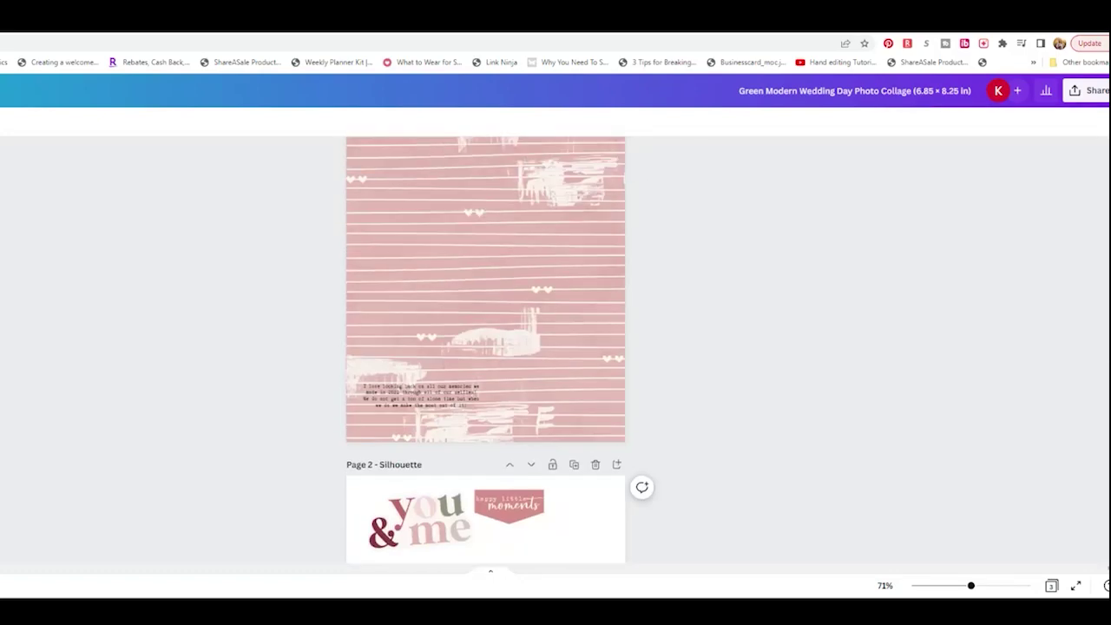
scroll(486, 347, up, 1)
Open the design's download settings and choose PNG as the file type
click(1085, 90)
click(954, 374)
click(993, 174)
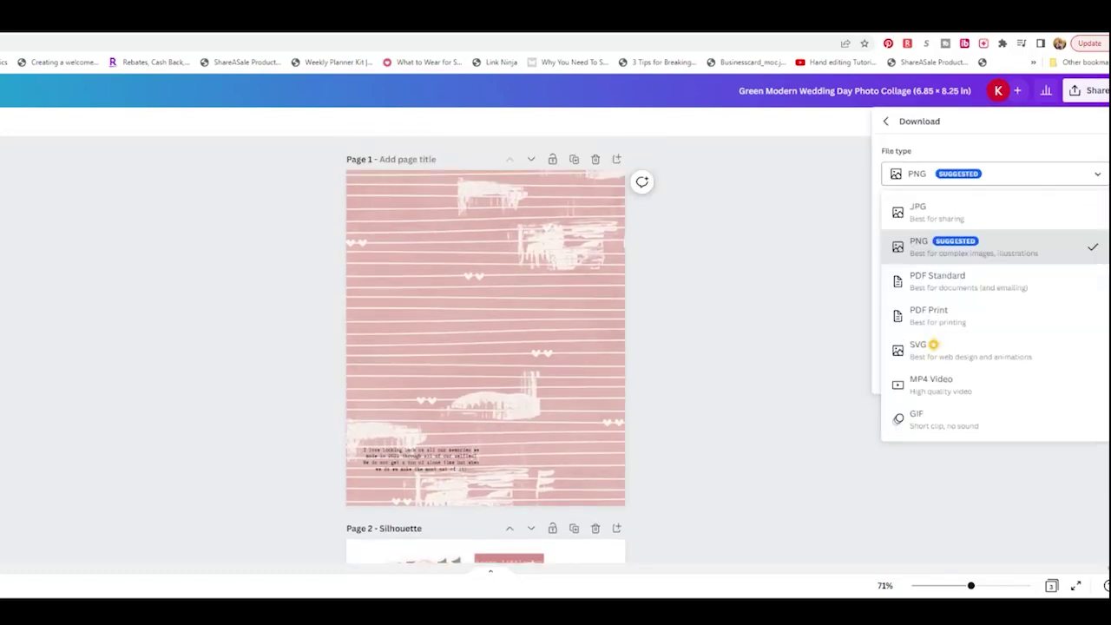
click(994, 246)
scroll(486, 349, down, 3)
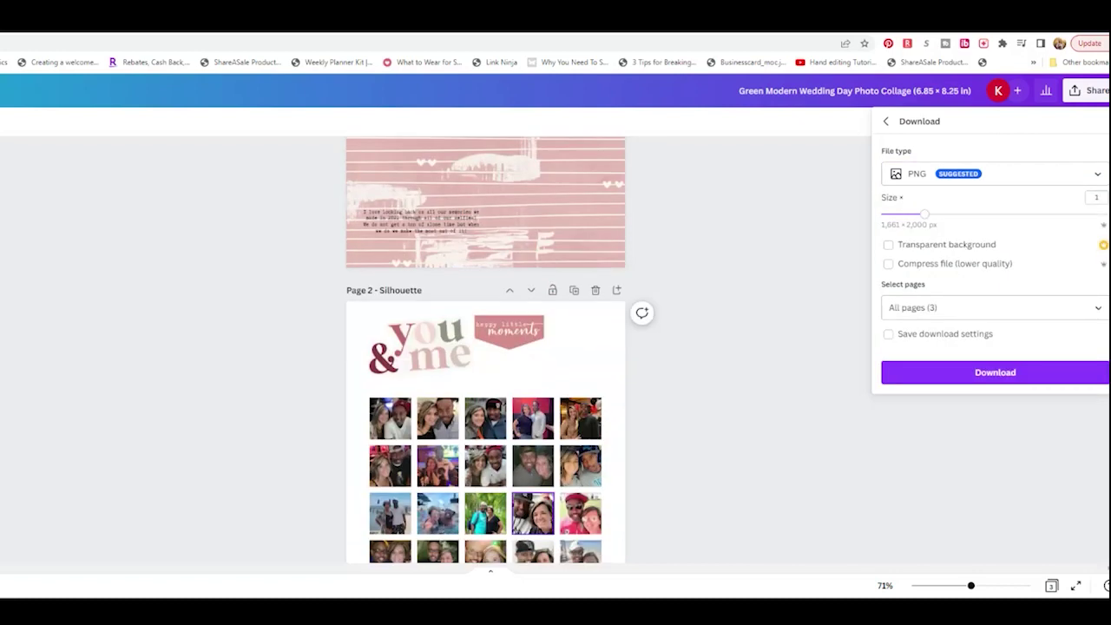
Limit the download to page 2, "Silhouette", and download it
click(993, 307)
scroll(993, 414, down, 1)
click(1088, 379)
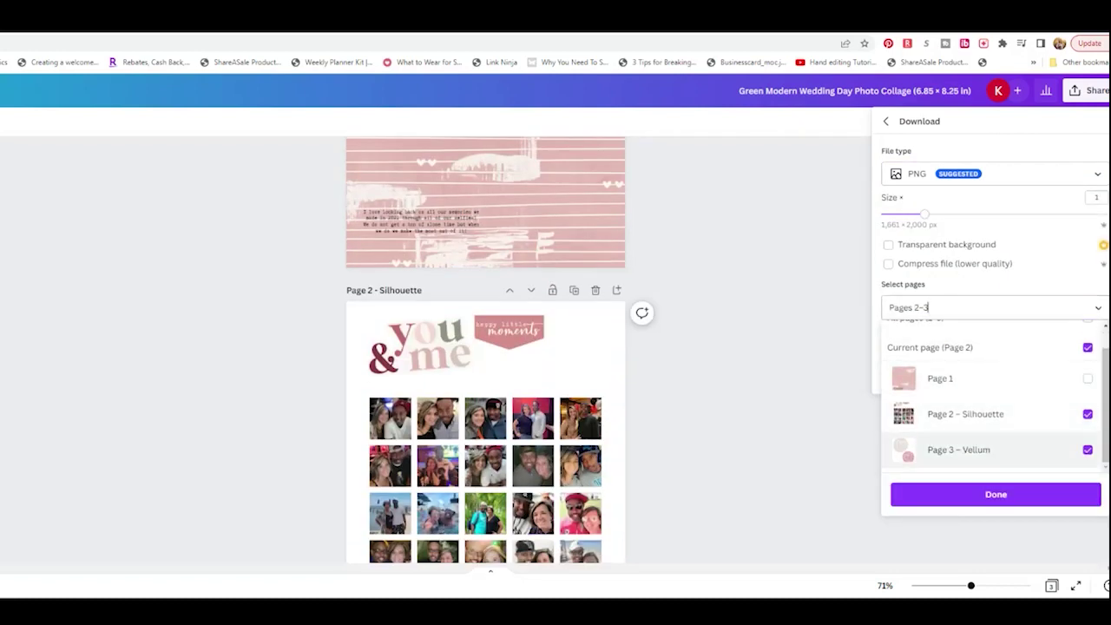
click(1087, 450)
click(996, 494)
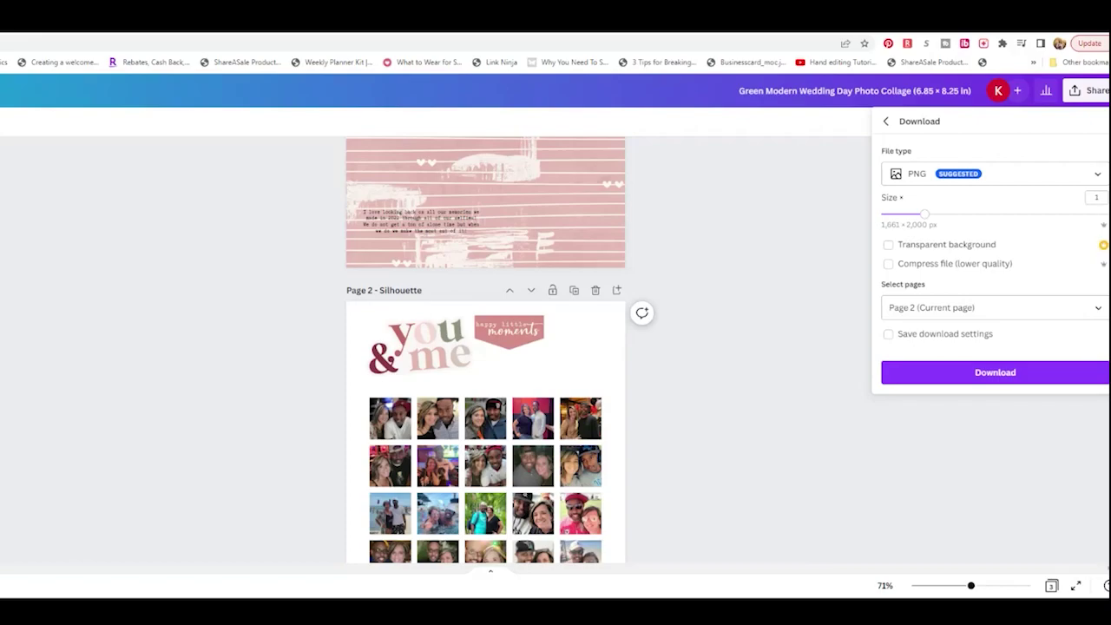
click(991, 372)
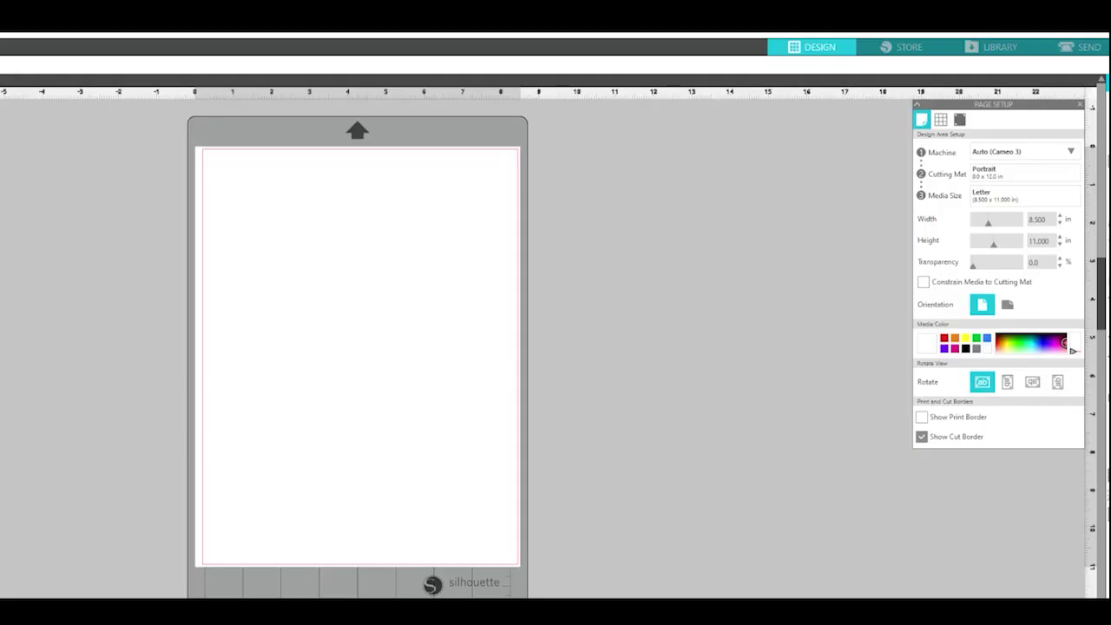
Try opening the downloaded collage PNG in Silhouette Studio, and delete the image from the page
key(ctrl+o)
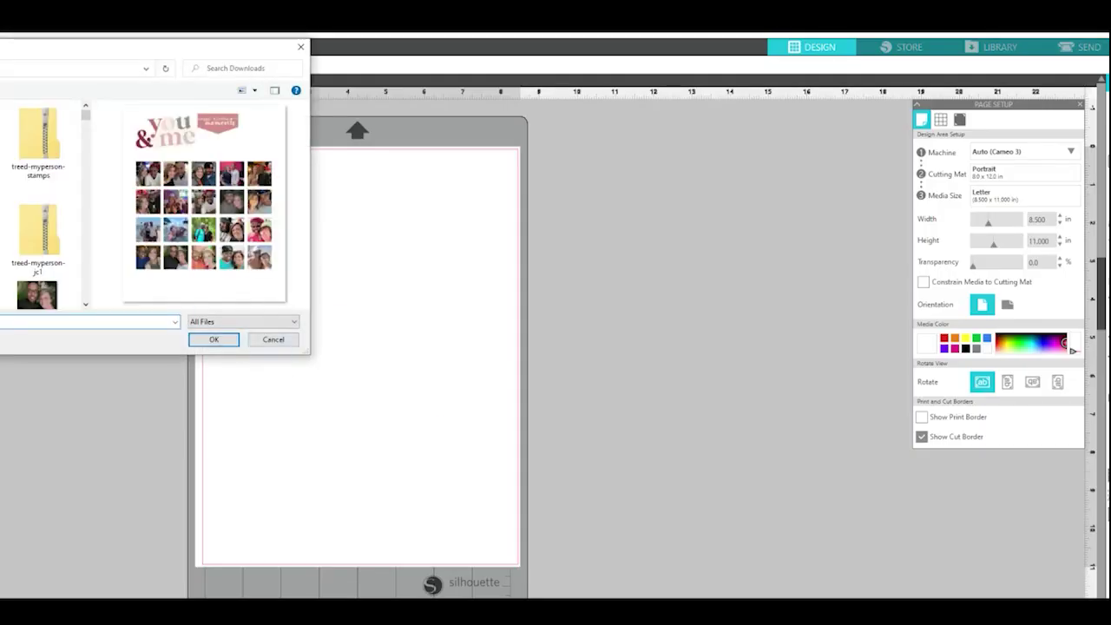
key(Return)
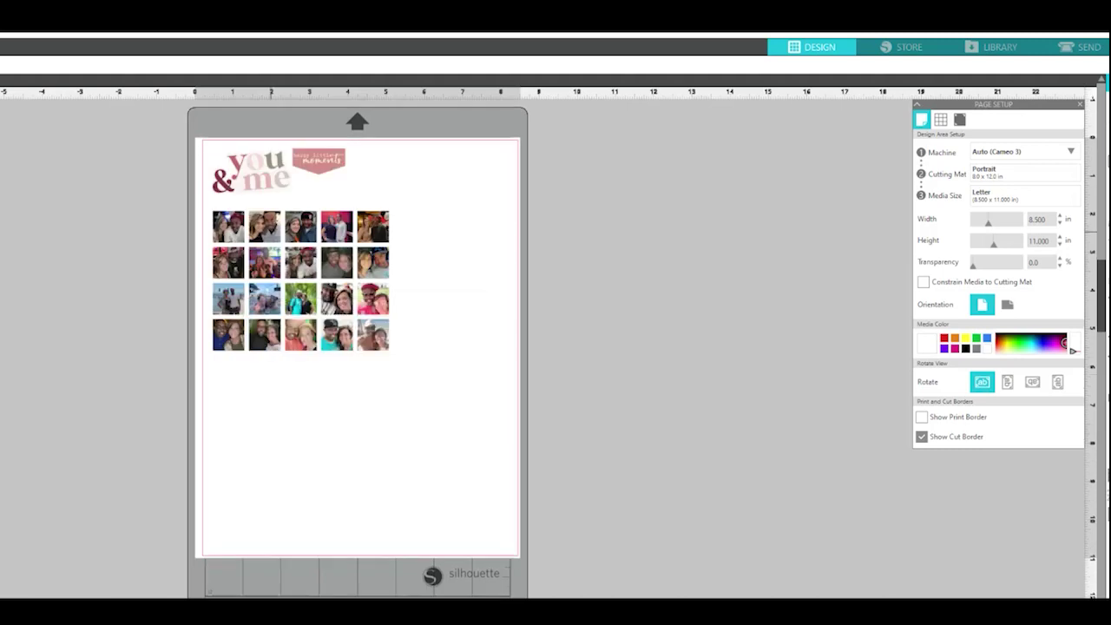
click(313, 243)
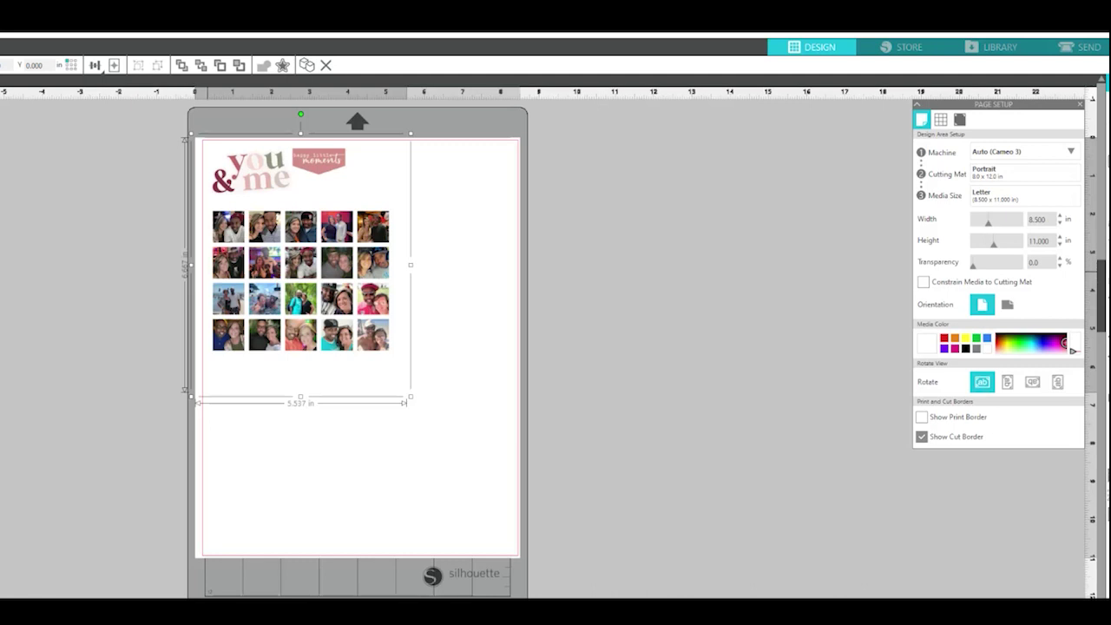
drag(298, 309, 325, 326)
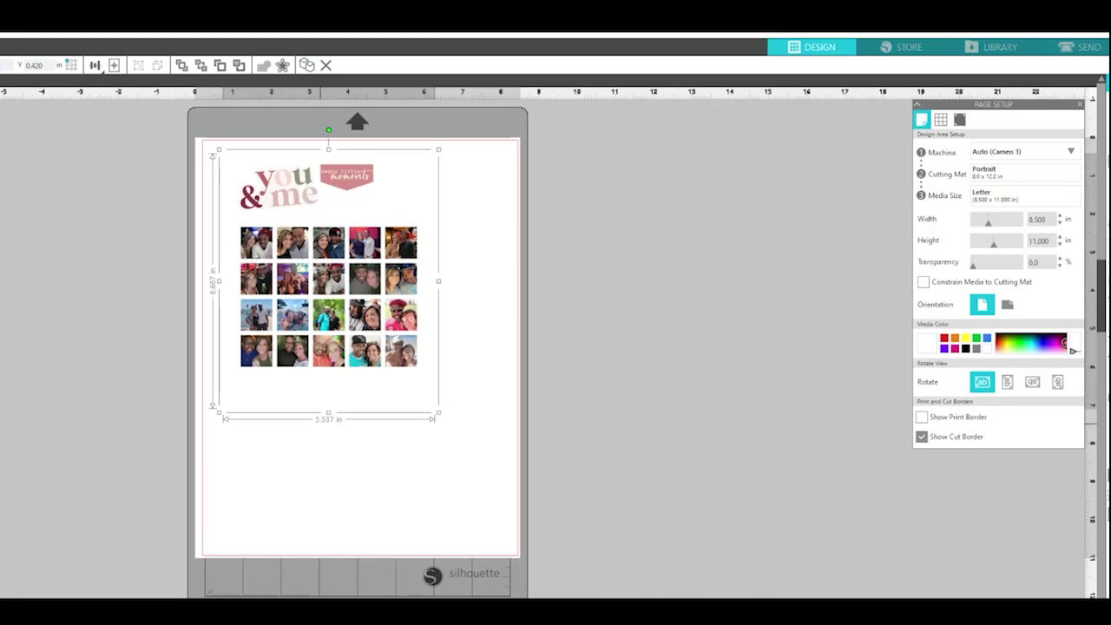
key(Delete)
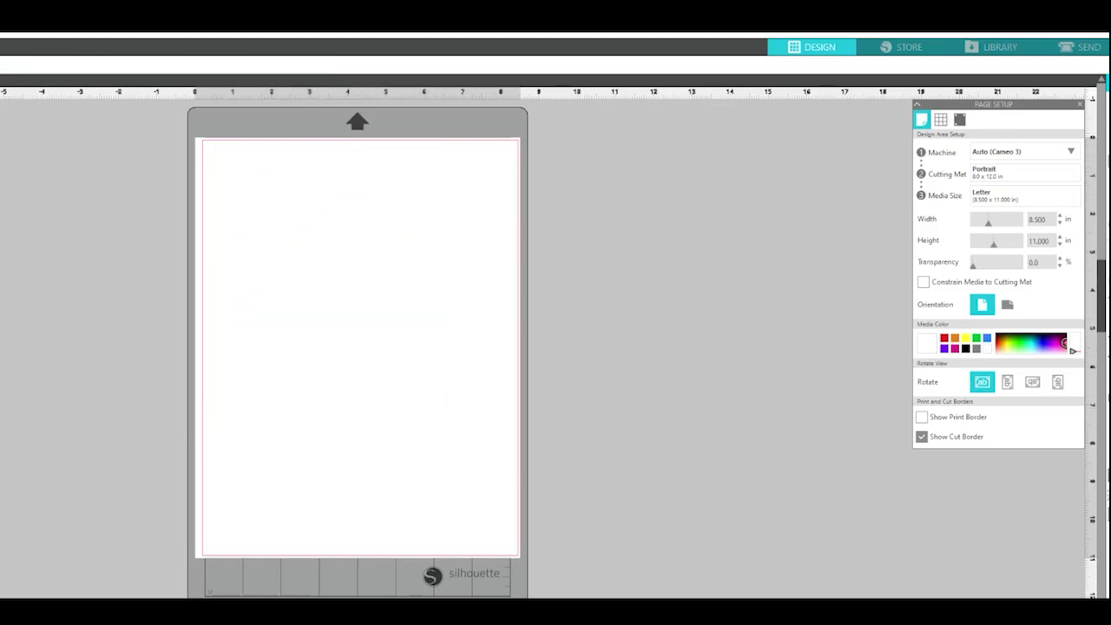
Place the "Green Modern Wedding Day Photo Collage (6.85 × 8.25 in)" image from the Downloads folder onto the Silhouette Studio page
scroll(357, 347, up, 1)
key(alt+Tab)
drag(246, 109, 696, 172)
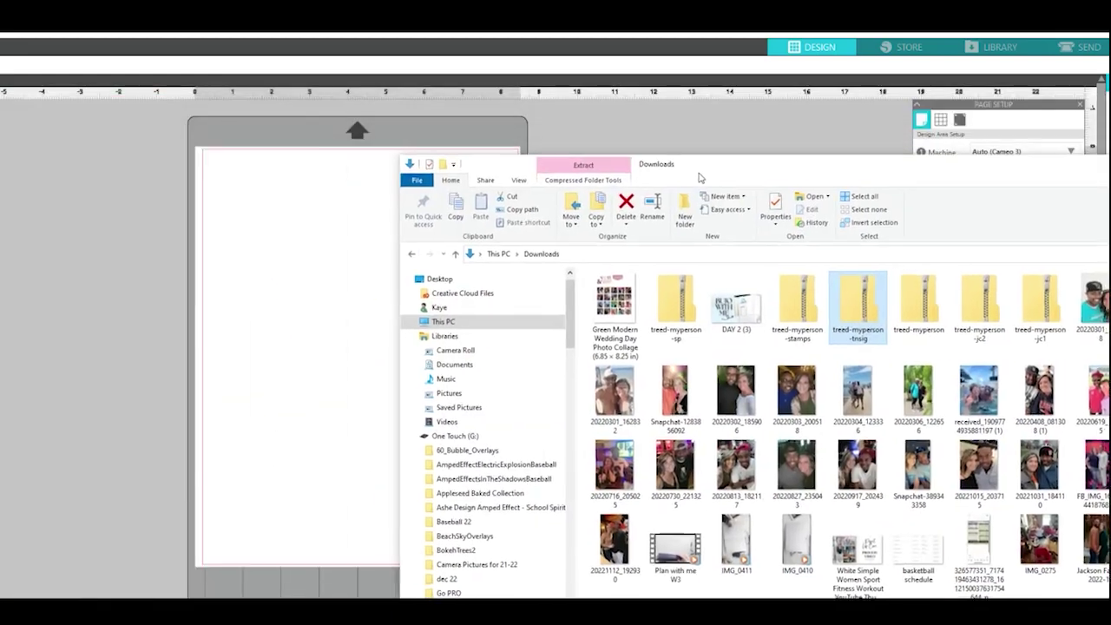
drag(618, 305, 271, 382)
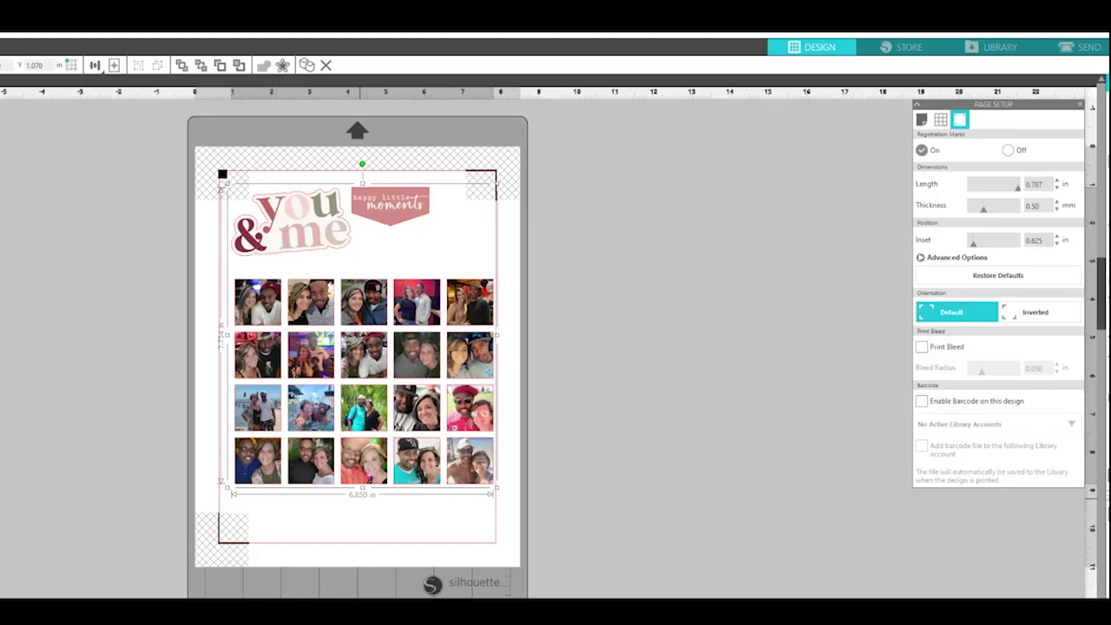
Reposition the collage image inside the registration marks and scale it down to about 4.67 in wide
mouse_move(318, 373)
mouse_down()
mouse_move(300, 378)
mouse_move(313, 380)
mouse_up()
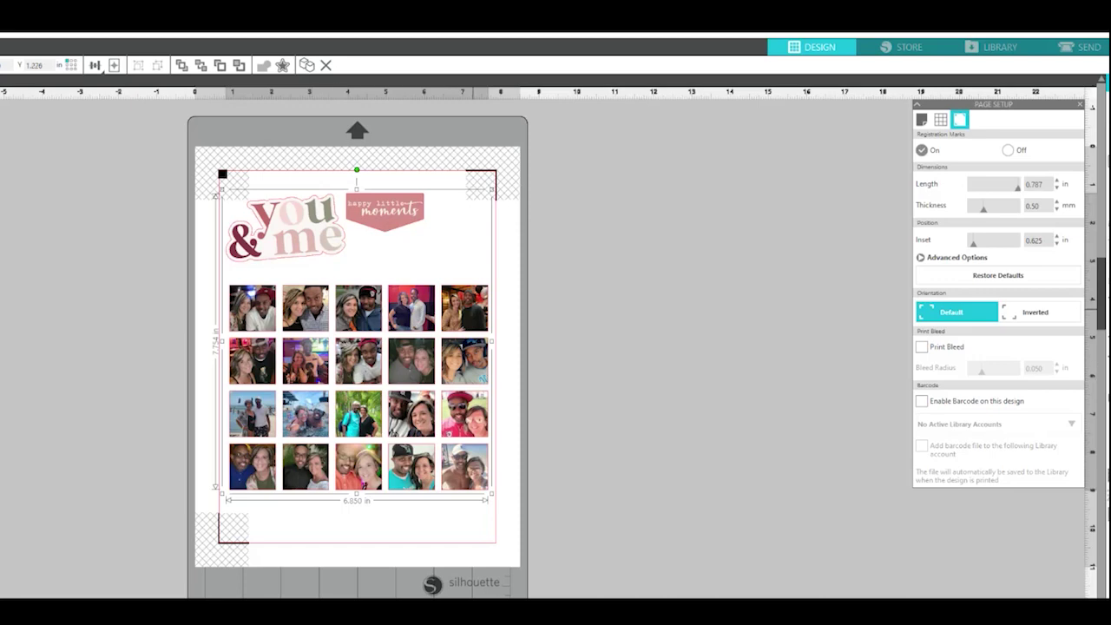
drag(474, 309, 479, 304)
drag(496, 487, 455, 440)
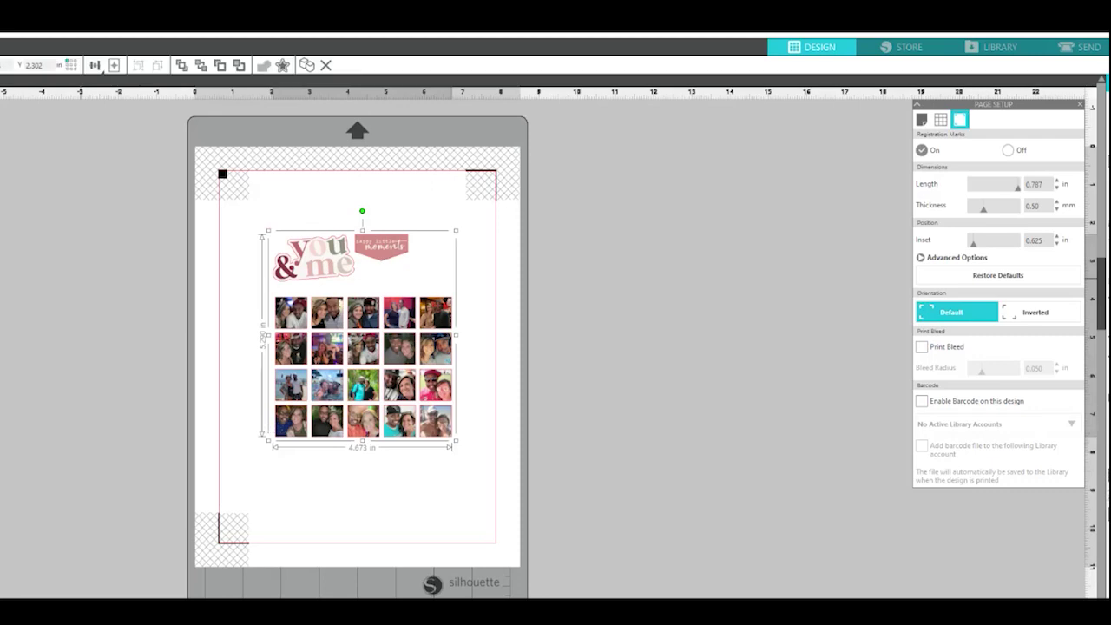
Draw a 6.85 × 8.25 in reference rectangle around the collage and try enlarging the collage to about 5.8 in wide
click(133, 188)
drag(238, 201, 464, 501)
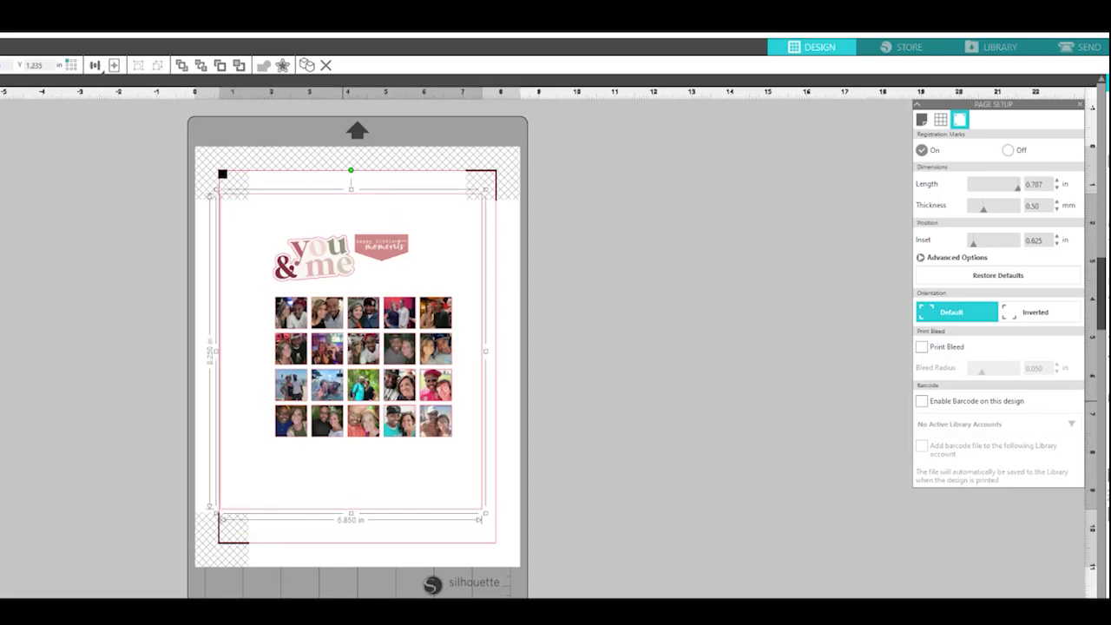
click(349, 319)
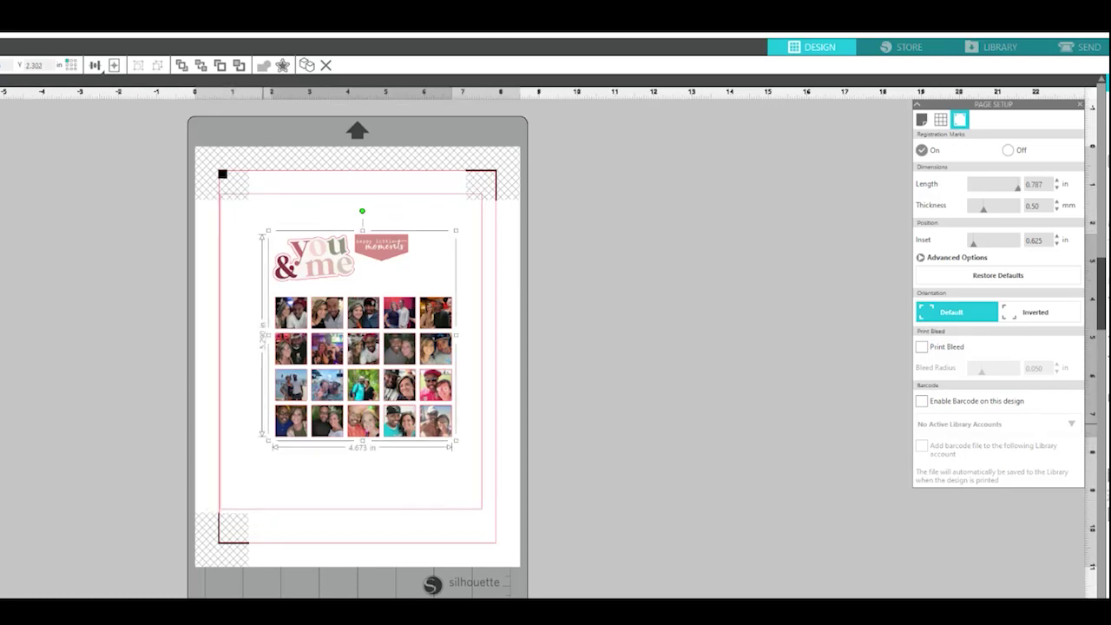
drag(268, 440, 227, 487)
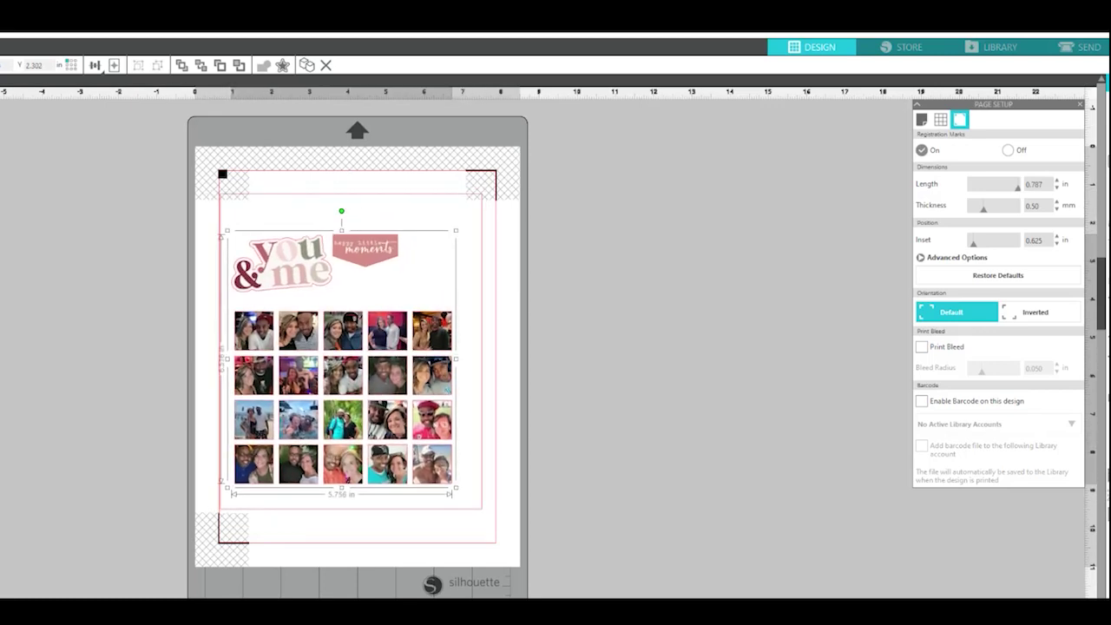
key(ctrl+z)
Enlarge the collage image to about 6 in wide and place it within the registration marks
drag(268, 440, 219, 497)
drag(315, 440, 344, 349)
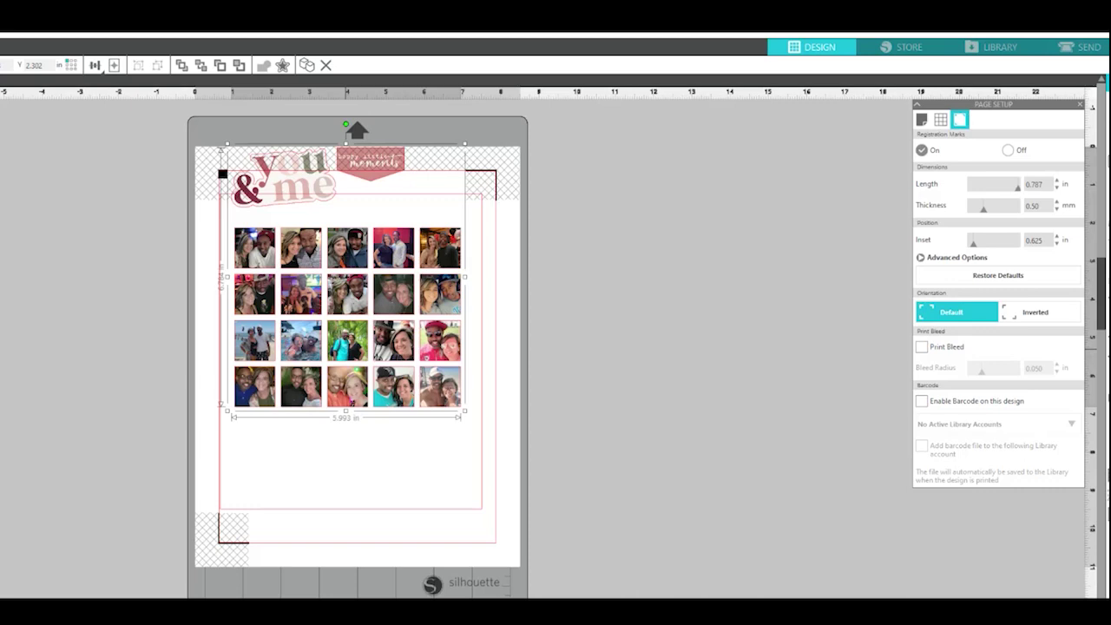
drag(345, 349, 349, 351)
drag(232, 412, 290, 465)
Delete the reference rectangle and shift the collage slightly so it sits centred between the registration marks
click(421, 197)
key(Delete)
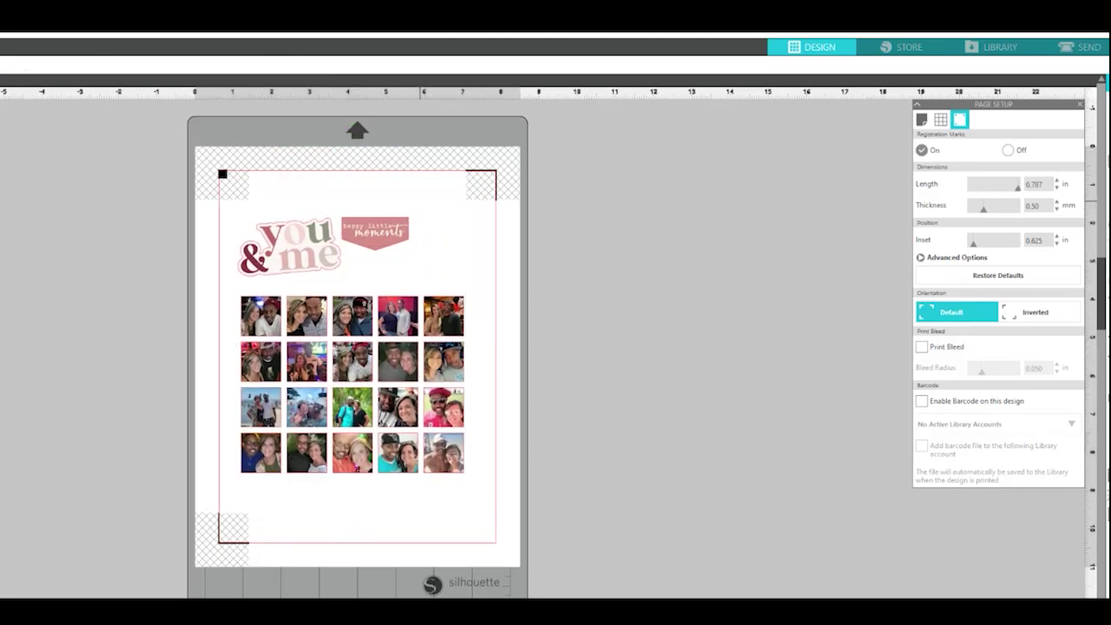
drag(381, 235, 387, 229)
click(565, 262)
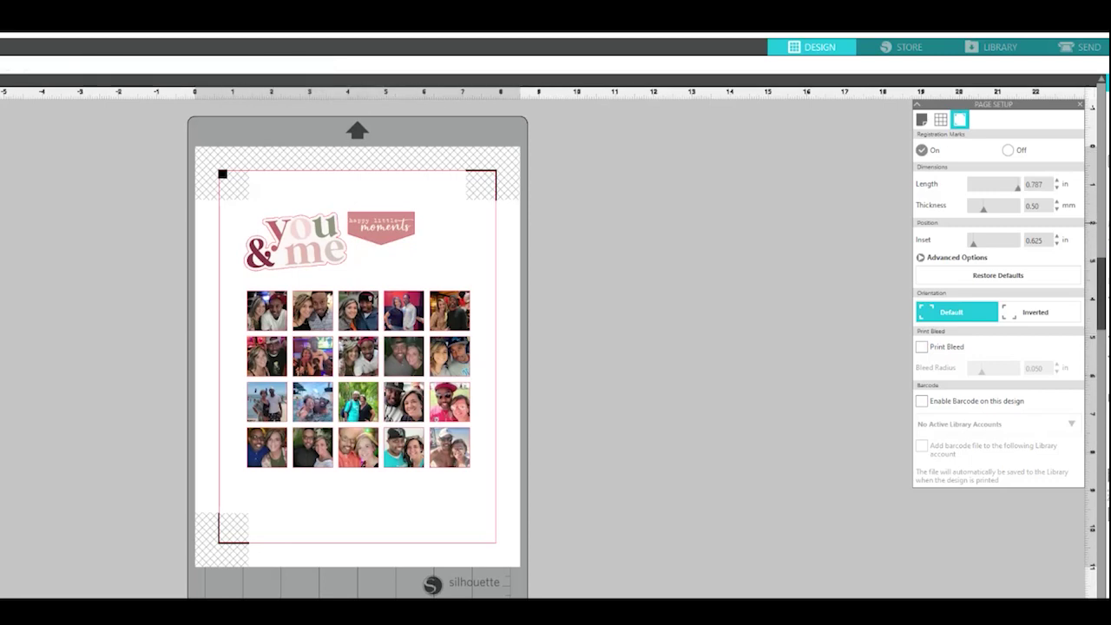
Set the registration mark thickness to 0.60 mm, keeping the inset at 0.625 in
click(1056, 236)
click(1056, 244)
click(1055, 202)
Print the collage page with the paper type set to Matte Brochure or Professional Paper, choosing the print quality in the printer preferences
key(ctrl+p)
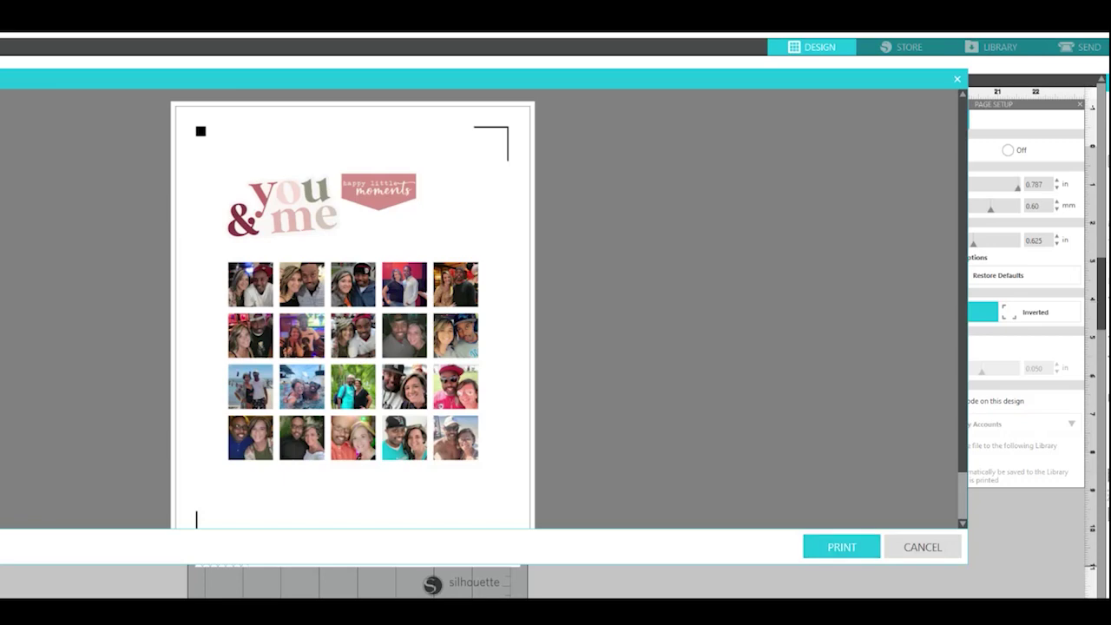
click(841, 547)
click(7, 192)
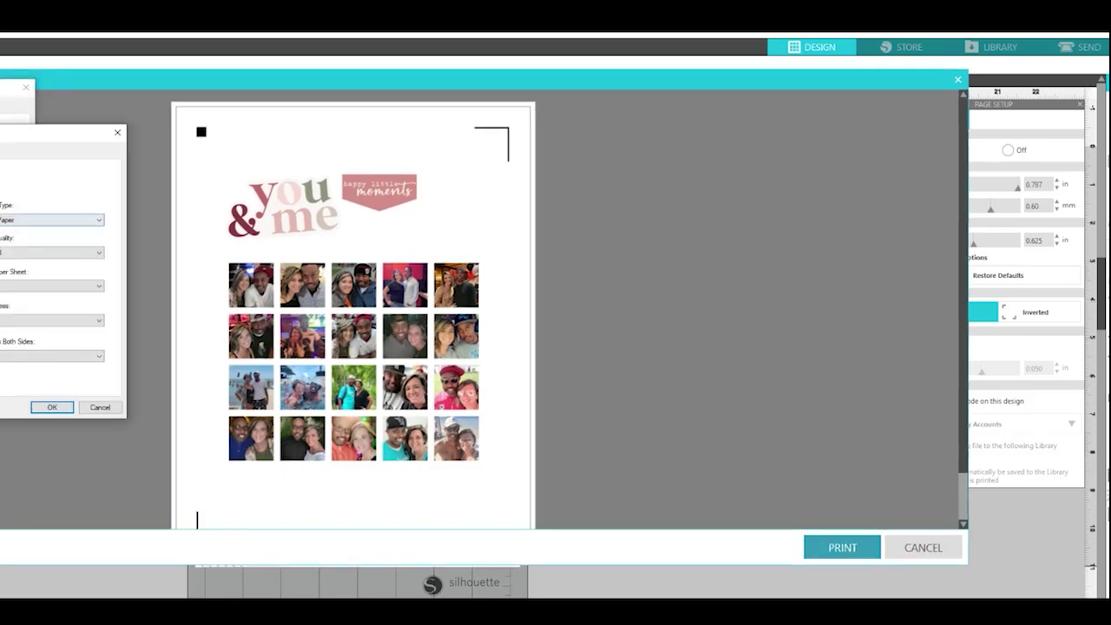
click(60, 220)
click(48, 247)
click(52, 253)
click(35, 271)
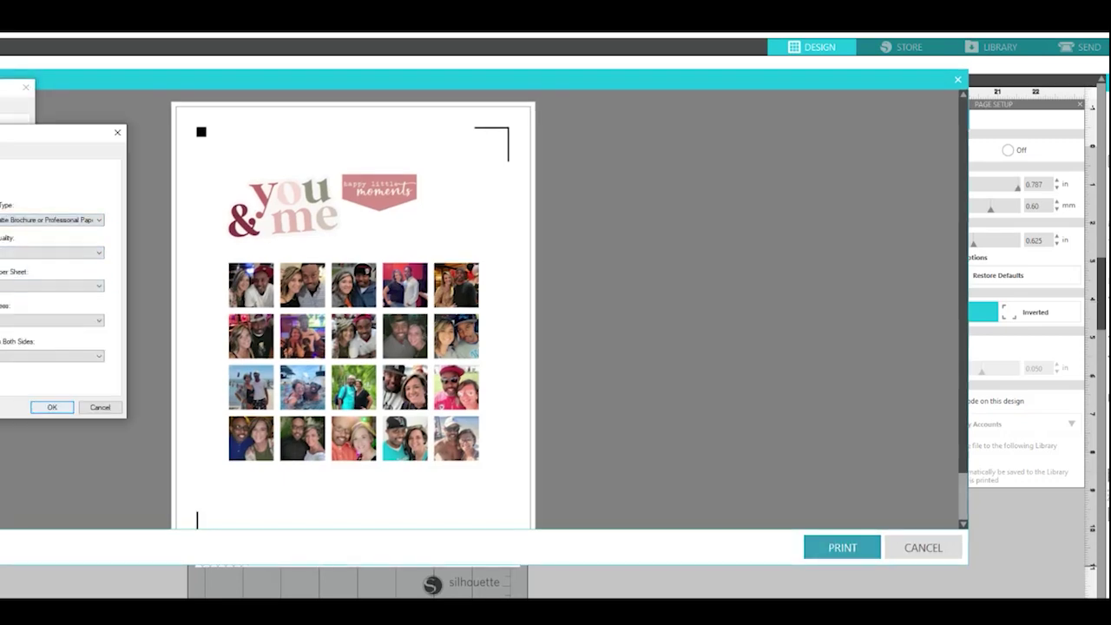
click(52, 407)
key(Return)
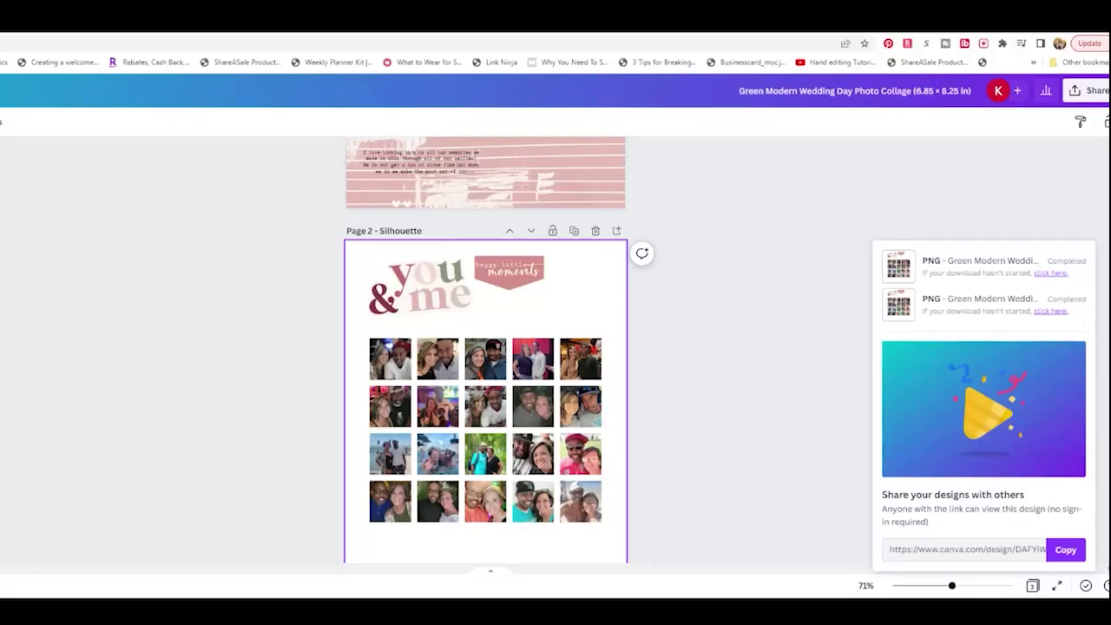
Switch to Canva and look at the options available for the striped background on page 1
scroll(486, 347, up, 5)
scroll(486, 347, up, 1)
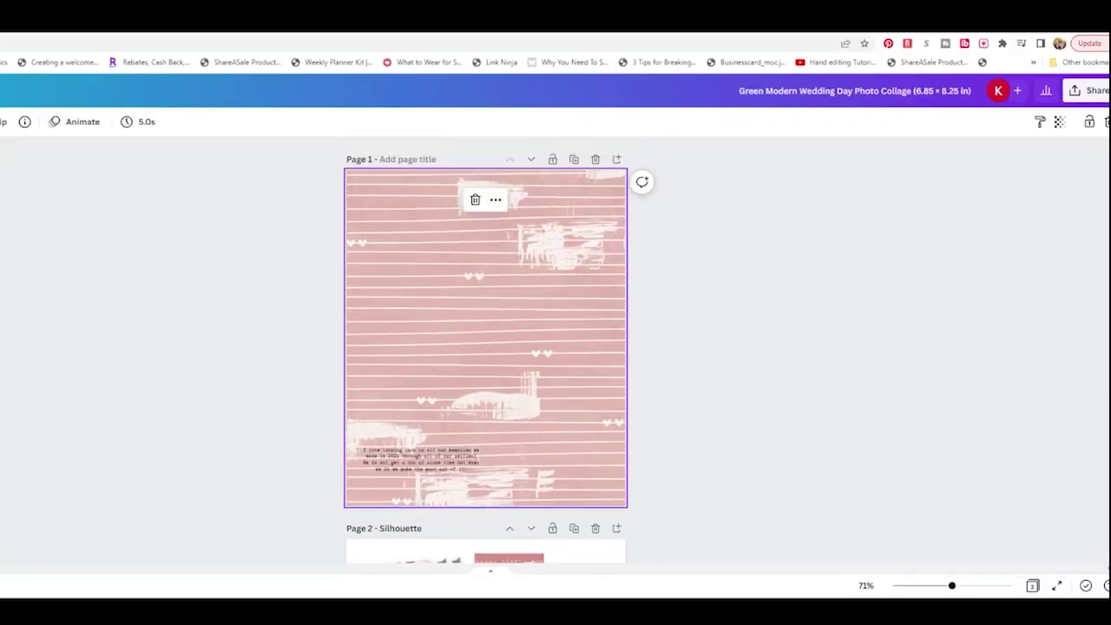
right_click(431, 258)
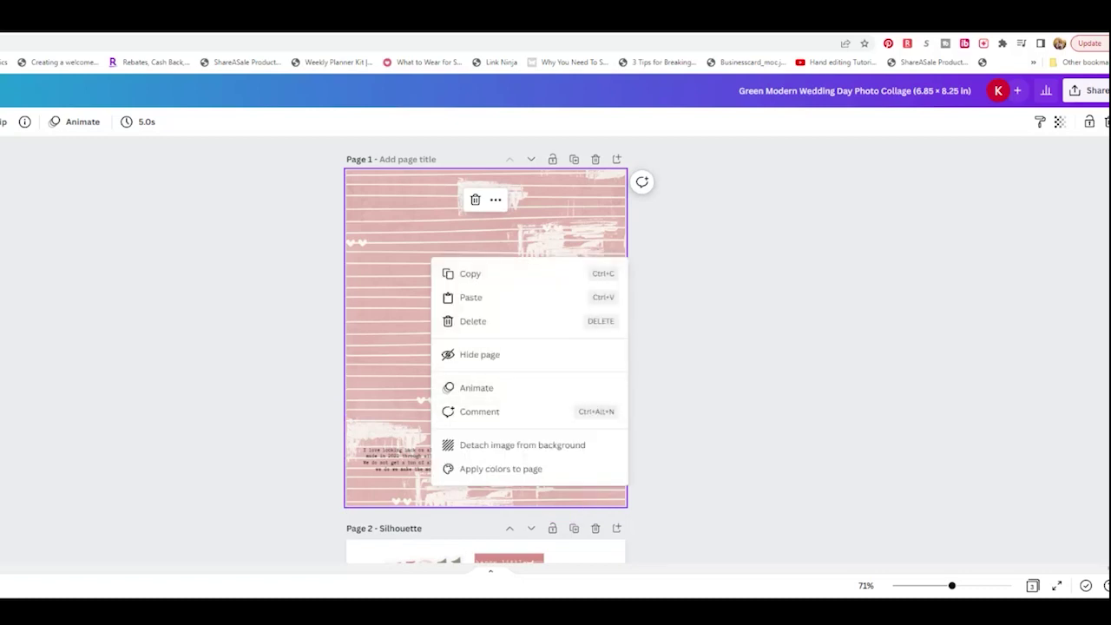
click(673, 364)
click(538, 347)
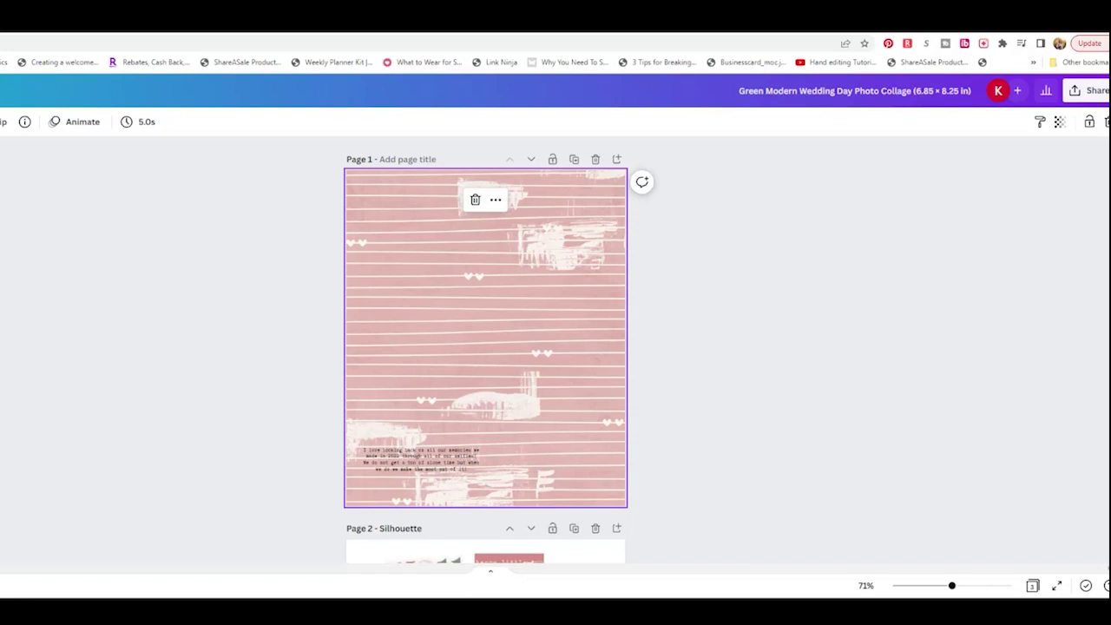
click(22, 235)
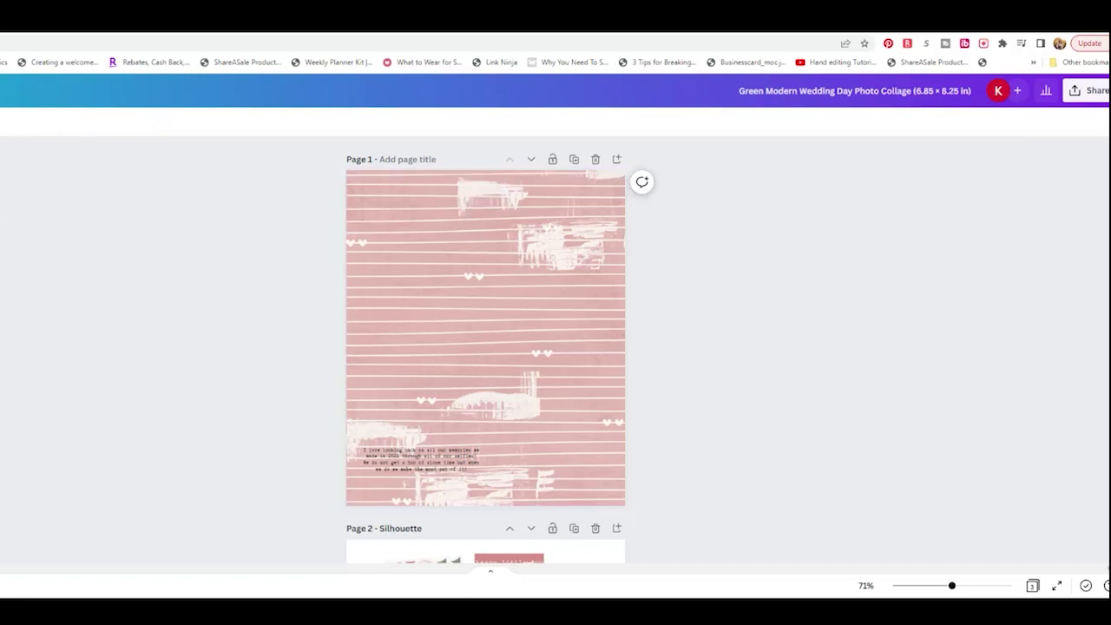
click(531, 159)
click(510, 159)
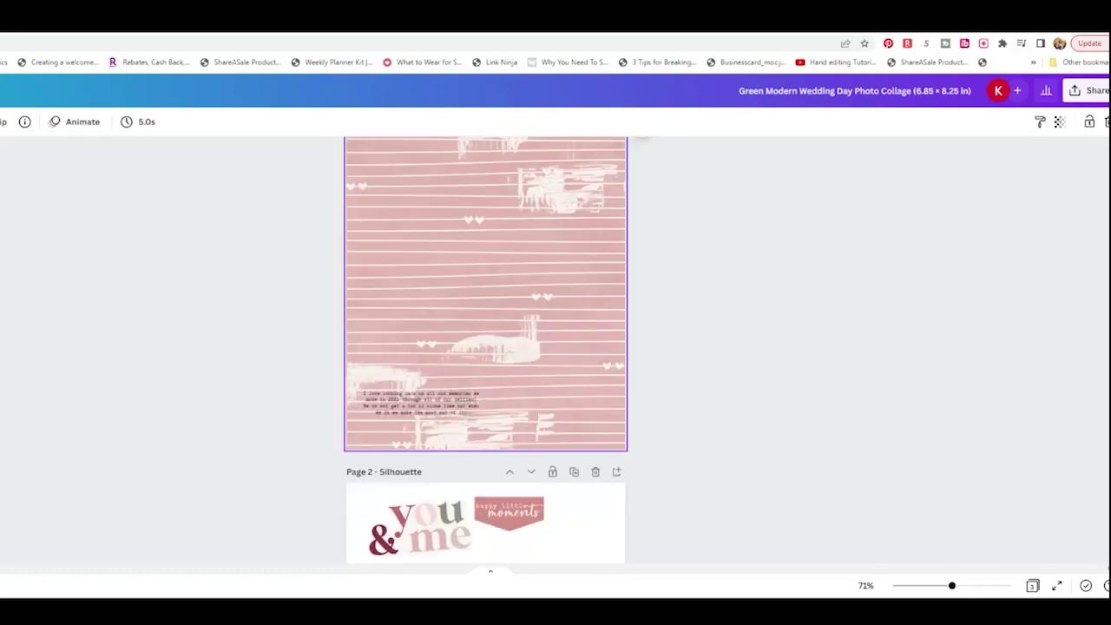
Look through all sharing, saving and publishing options for the collage design
click(1086, 90)
click(919, 461)
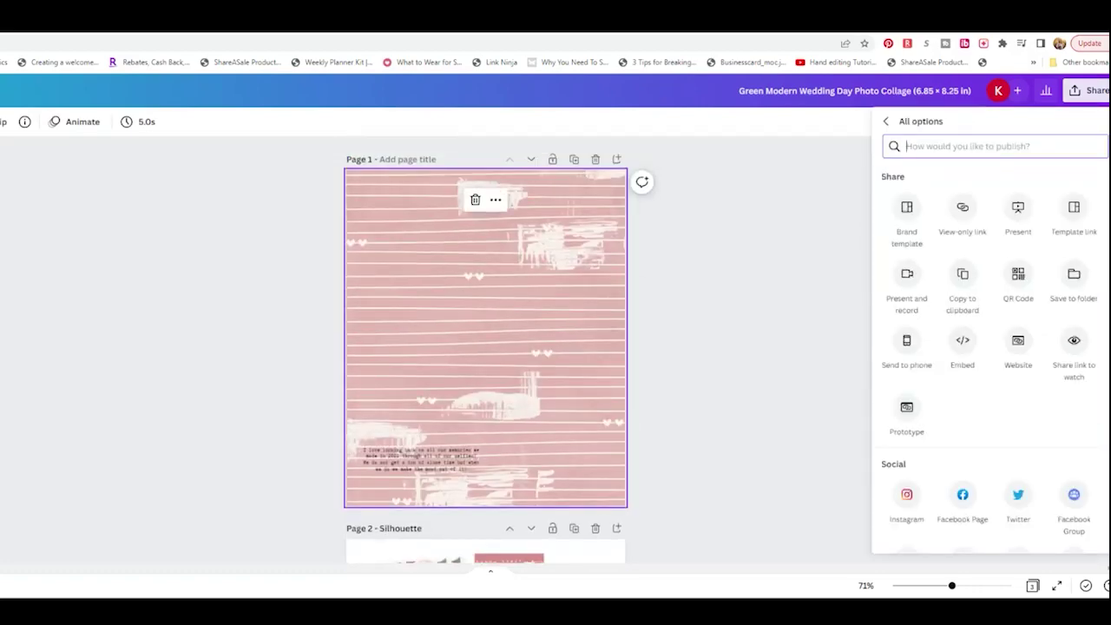
scroll(990, 355, down, 3)
scroll(989, 356, down, 10)
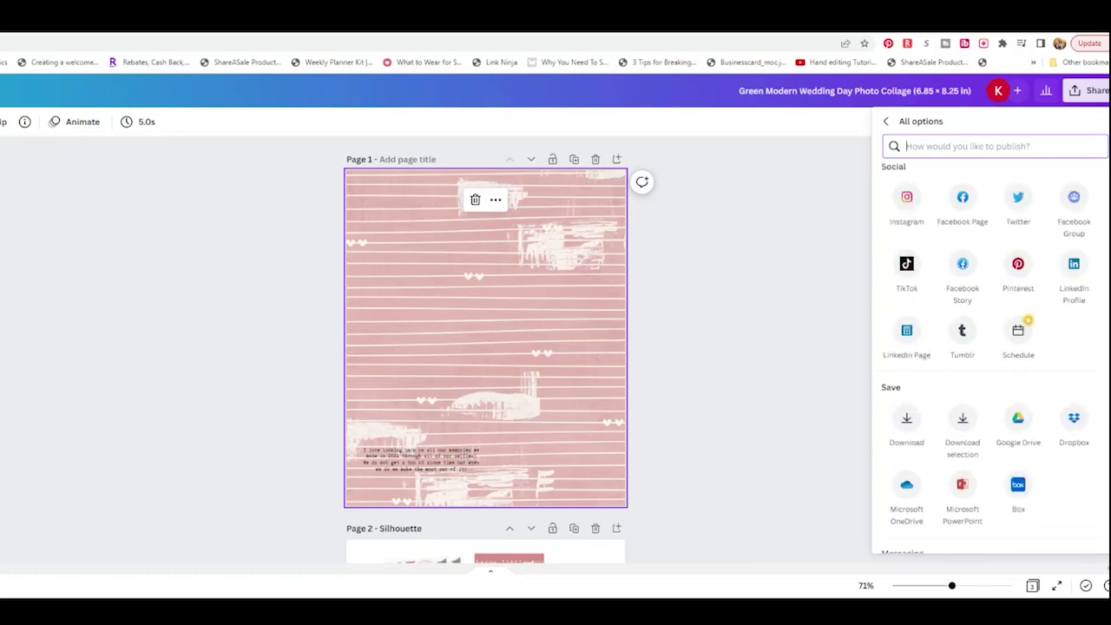
scroll(989, 355, up, 12)
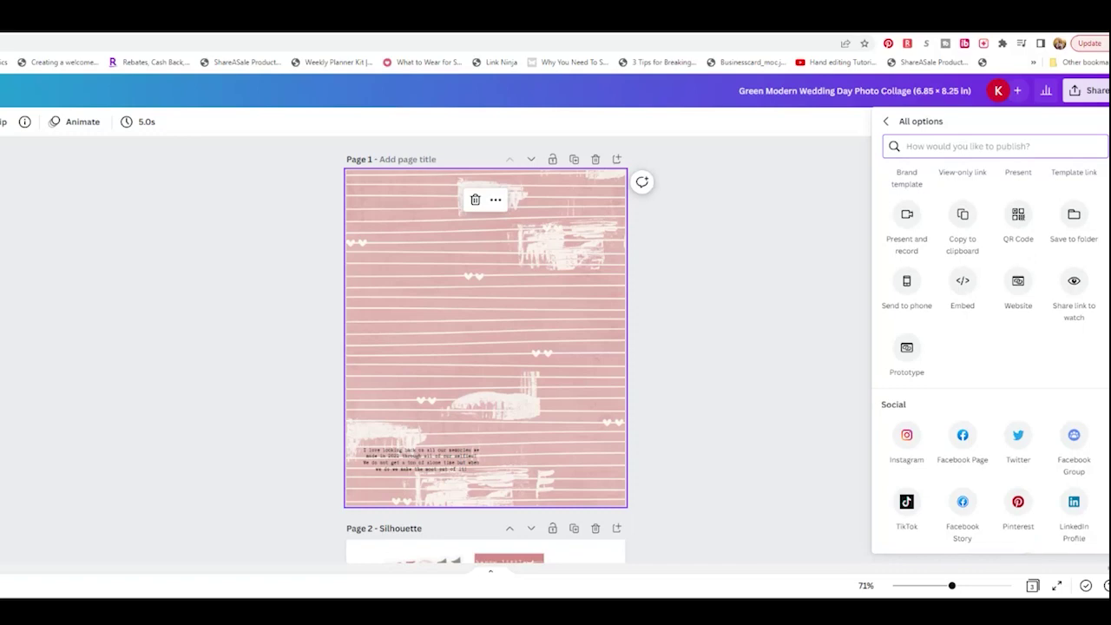
scroll(989, 355, up, 2)
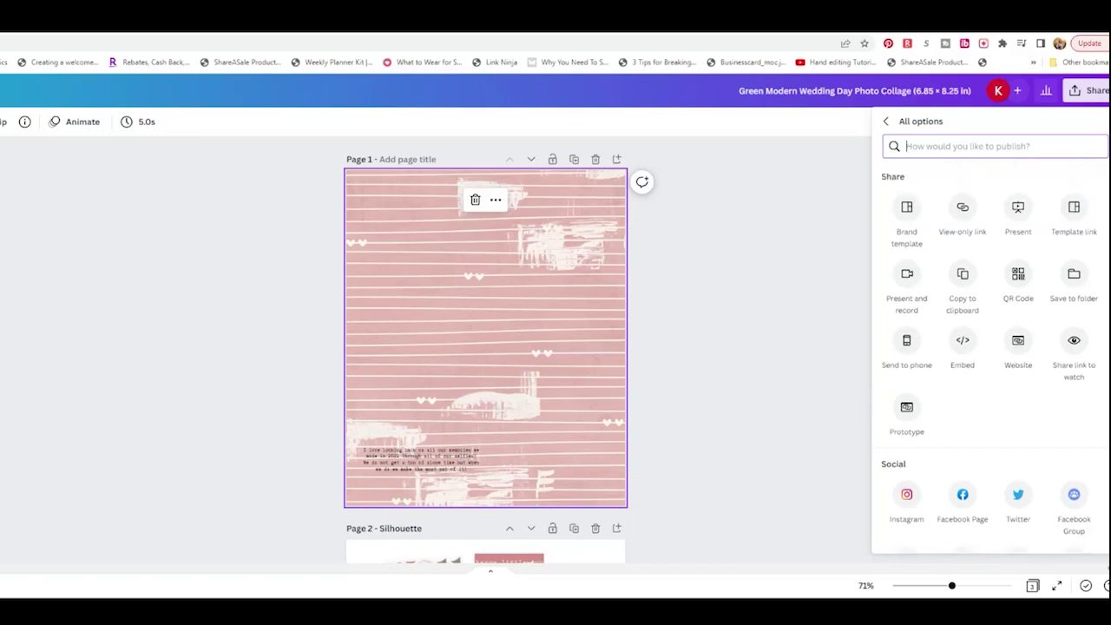
scroll(990, 355, down, 6)
scroll(989, 356, down, 15)
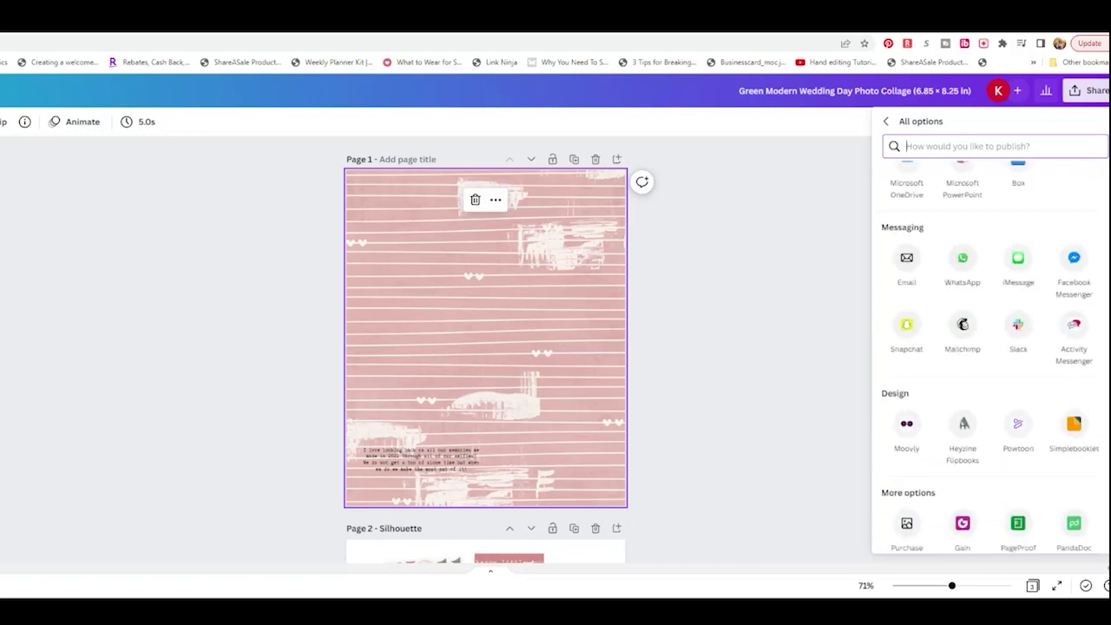
scroll(989, 356, up, 15)
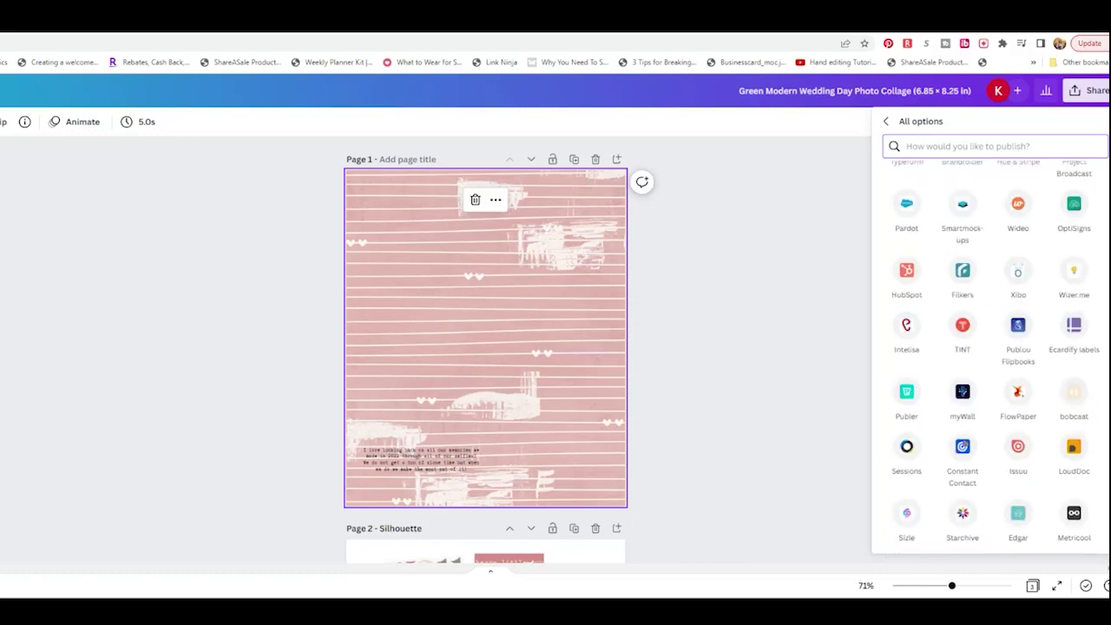
click(906, 233)
click(994, 307)
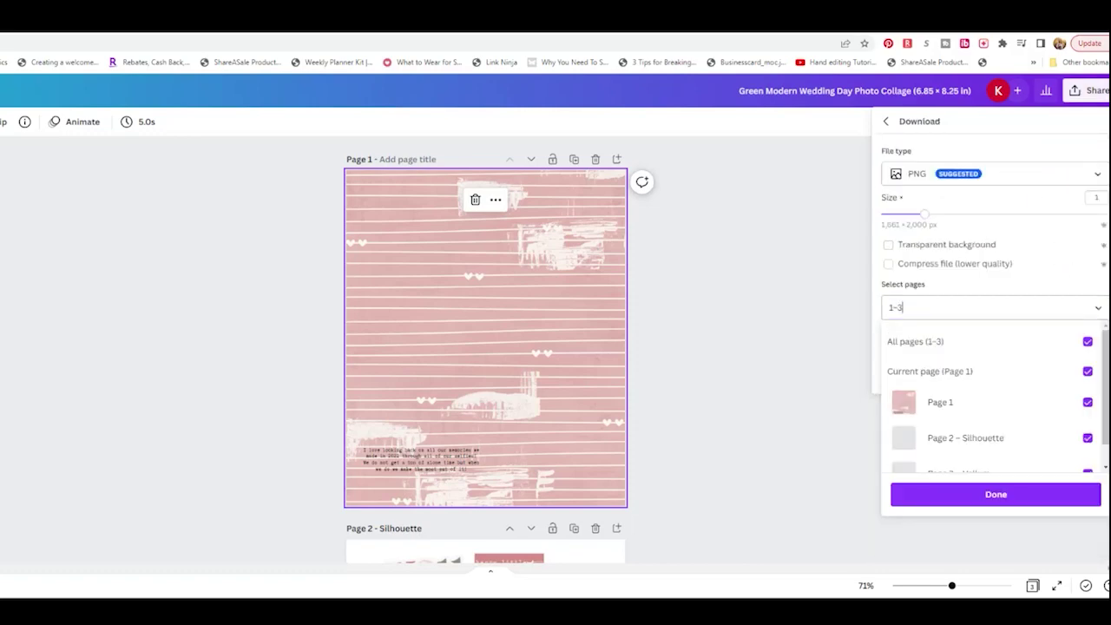
click(1087, 402)
click(1086, 402)
click(1086, 438)
scroll(1087, 440, down, 1)
click(1087, 450)
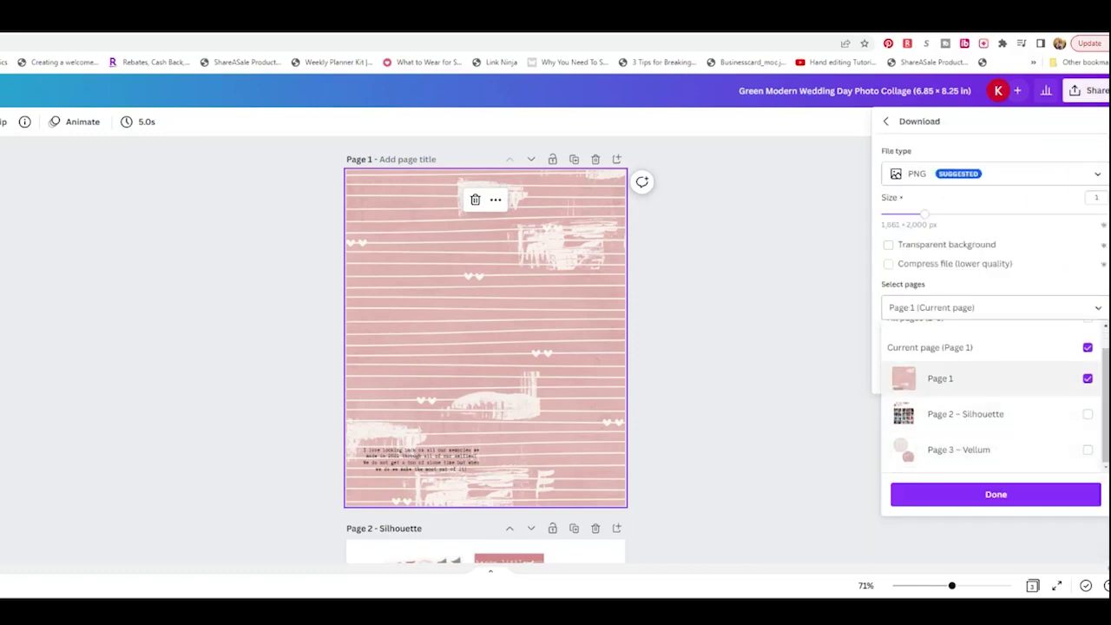
click(995, 494)
click(994, 174)
click(995, 213)
click(994, 174)
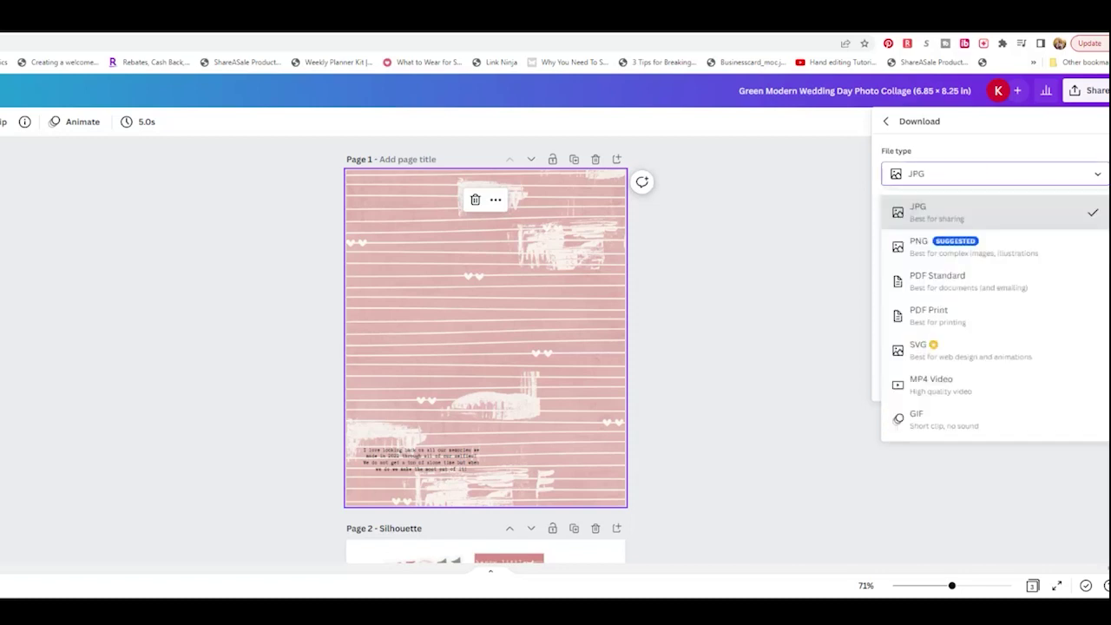
click(807, 390)
Limit the download to the current page, page 1, choose PDF Print as the file type, and download it
click(1086, 90)
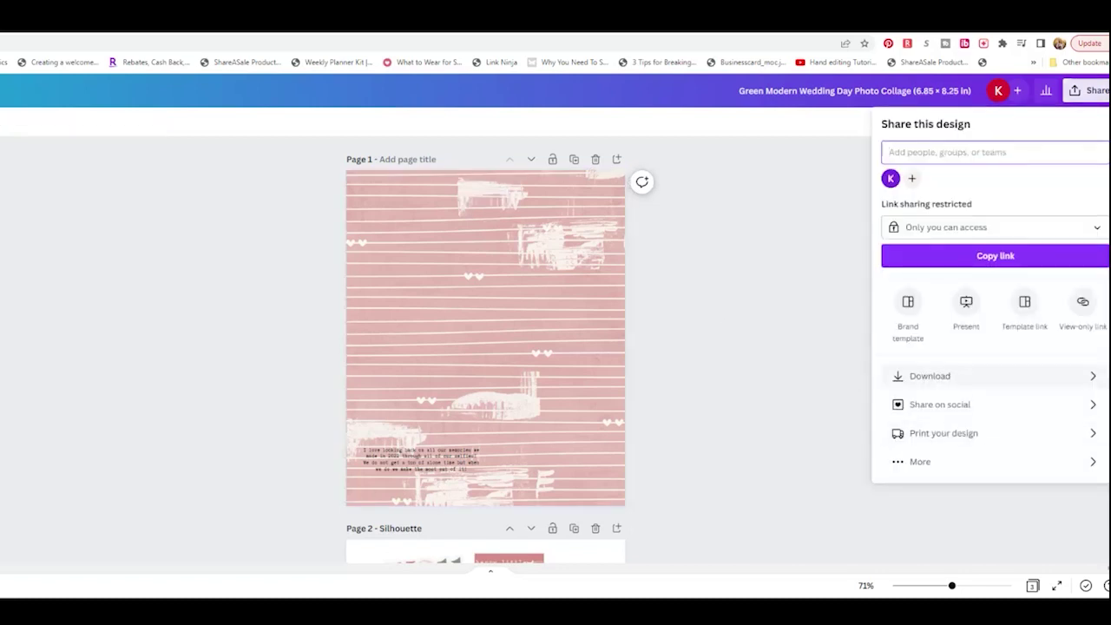
click(954, 374)
click(994, 307)
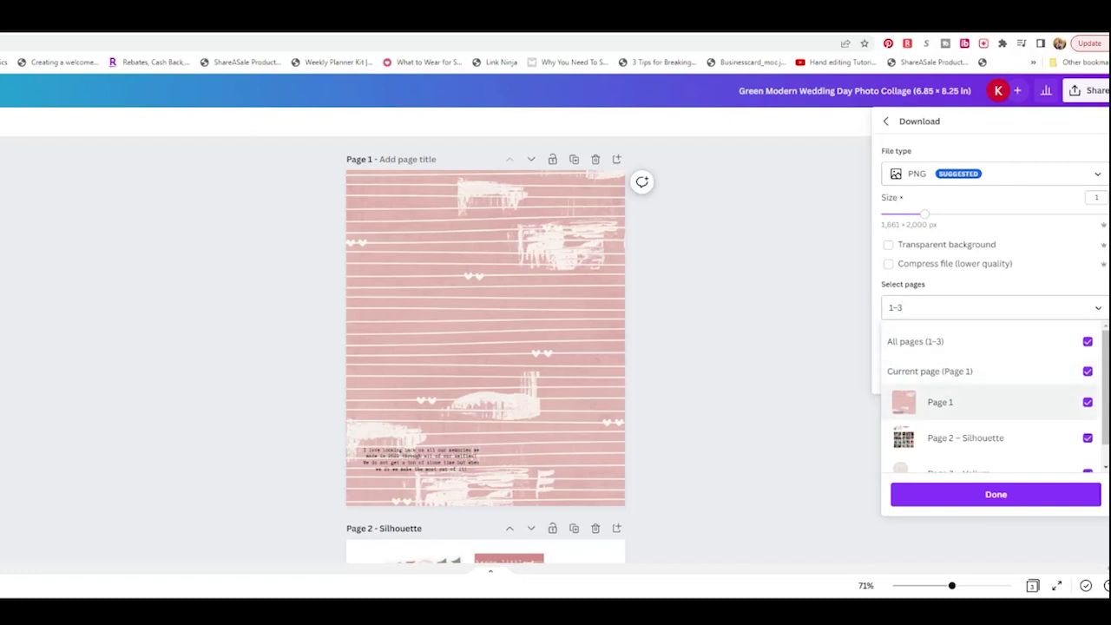
click(929, 370)
click(995, 494)
click(994, 173)
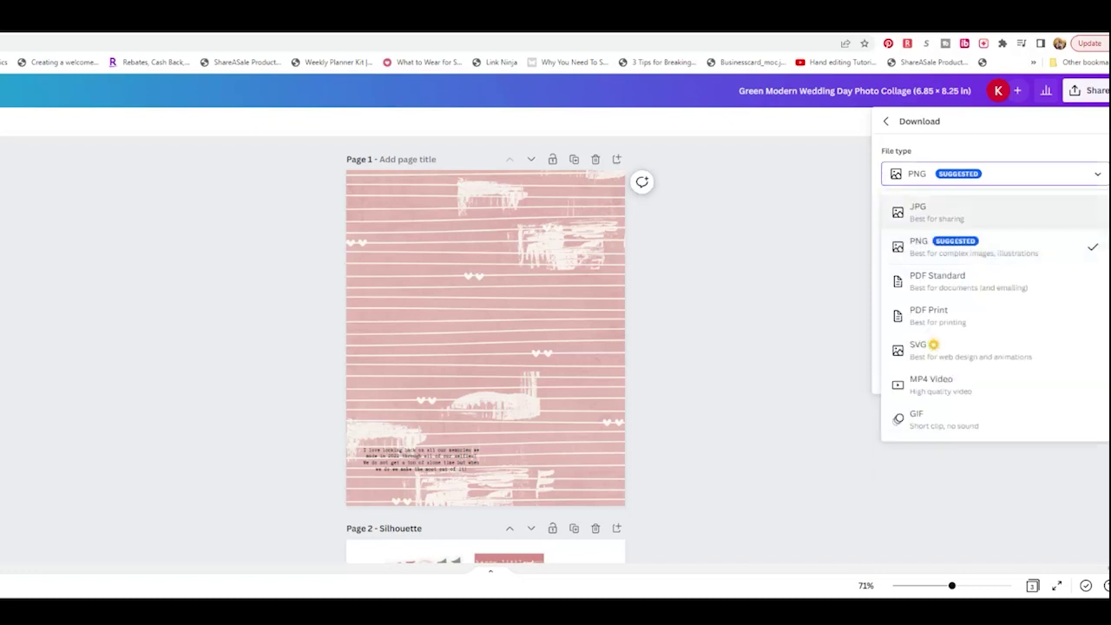
click(937, 314)
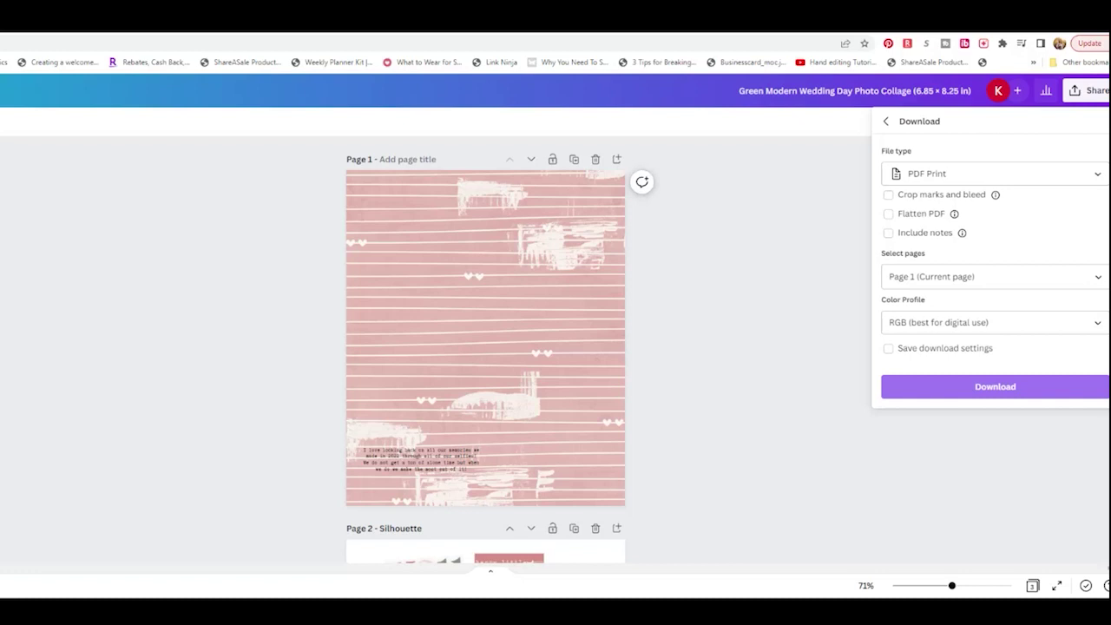
click(995, 387)
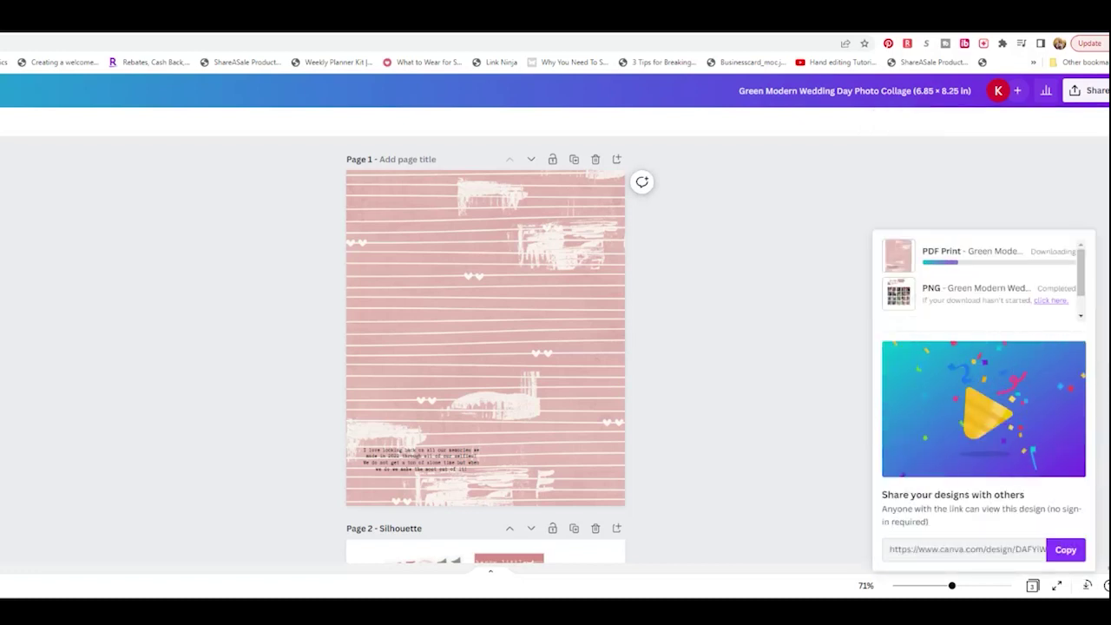